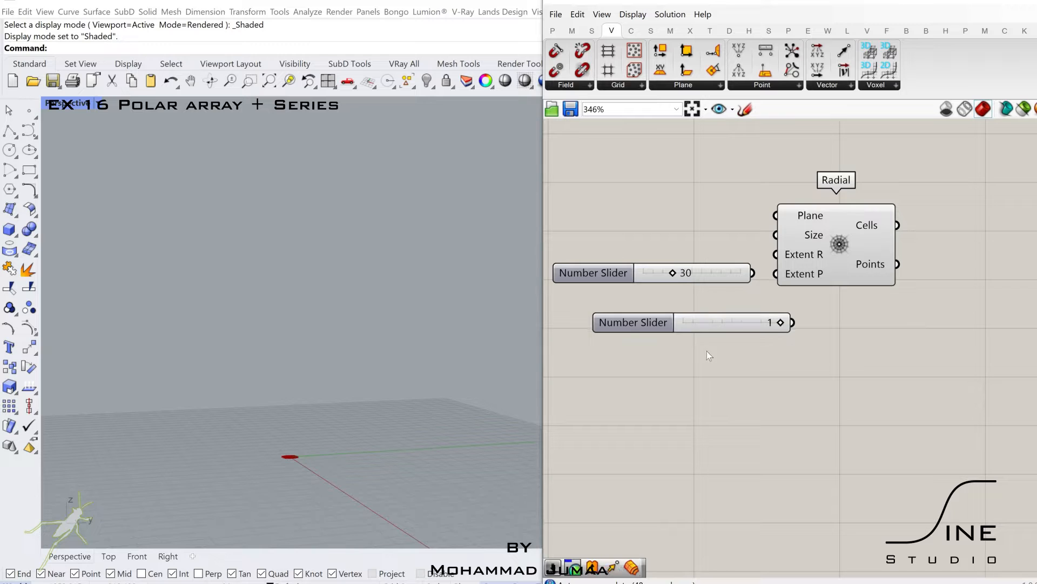
- Add a number slider with the value 10 beneath the slider set to 1
double_click(707, 351)
text(11)
key(Return)
key(Return)
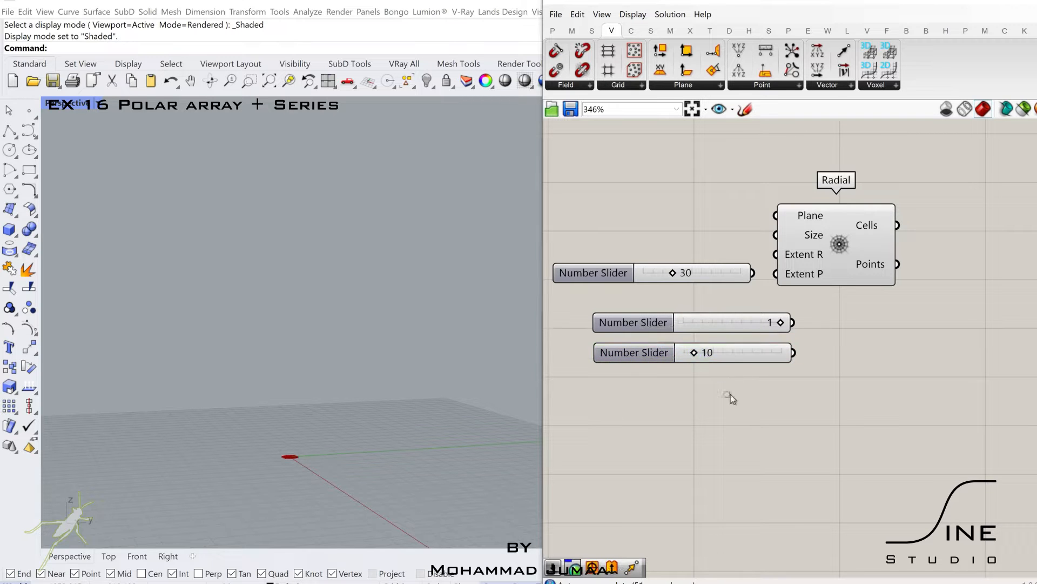
- Connect the 30 slider to the Radial grid's Size, the 1 slider to Extent R and the 10 slider to Extent P
drag(730, 394, 693, 203)
drag(824, 253, 871, 258)
click(790, 300)
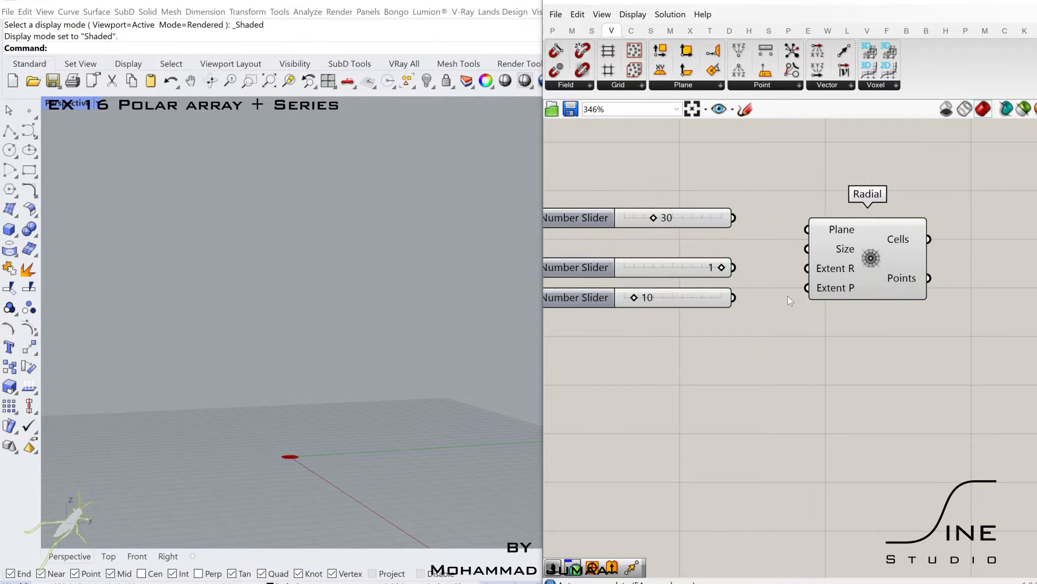
drag(799, 254, 807, 249)
drag(733, 267, 805, 270)
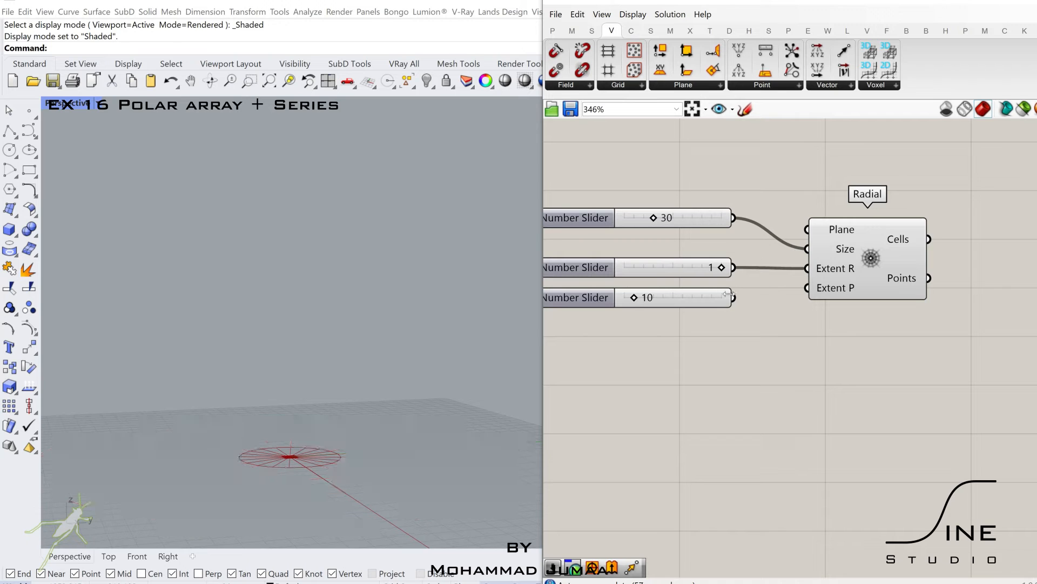
right_drag(786, 330, 587, 340)
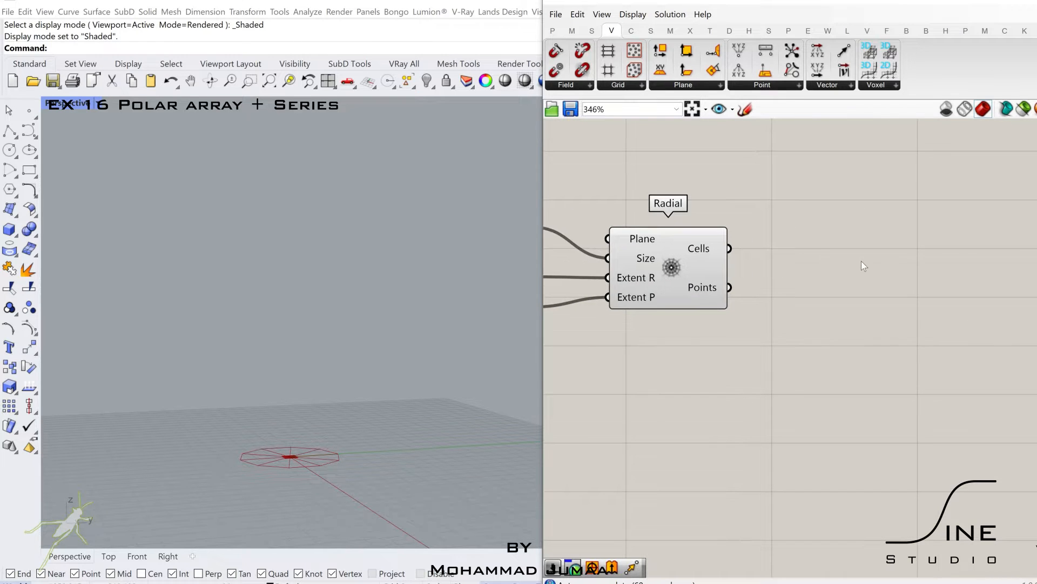
- Add a List Item component beside Radial and connect the Cells output to its List input
double_click(861, 261)
text(listite)
click(804, 246)
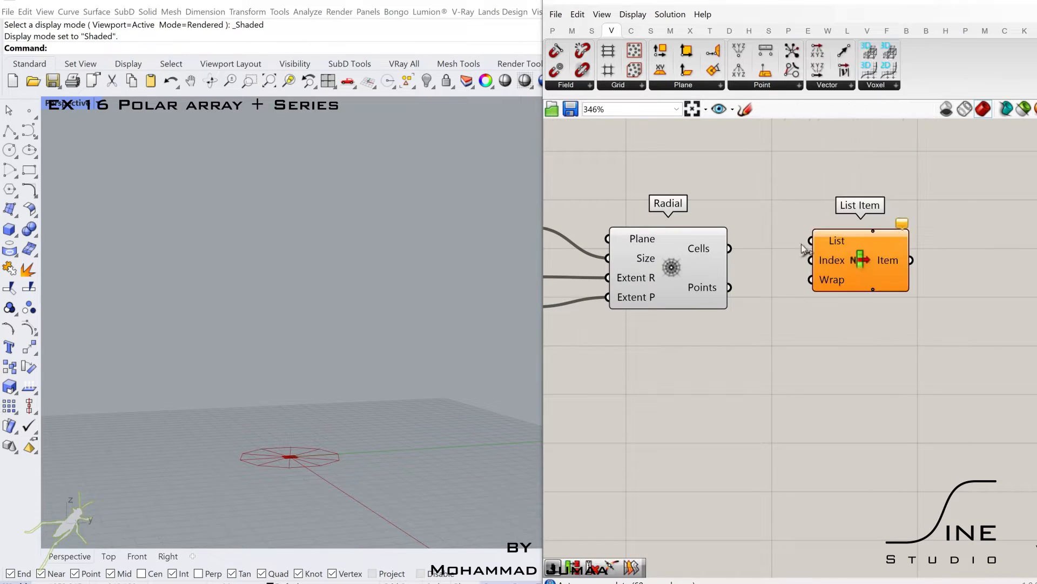
drag(865, 256, 879, 265)
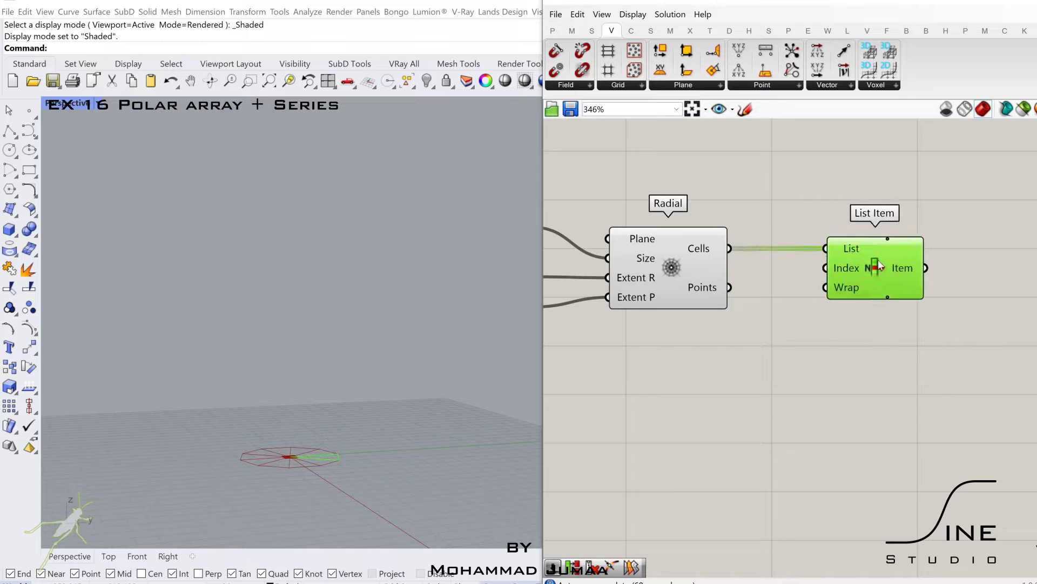
- Add a number slider for the Index input of the cell List Item and set it to 3
double_click(763, 361)
text(5)
key(Return)
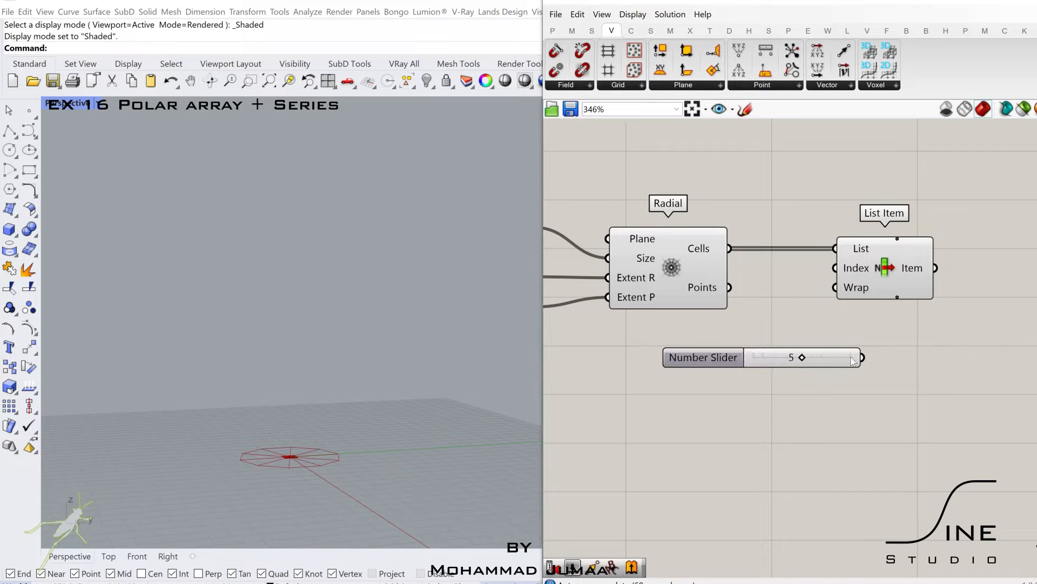
drag(863, 358, 882, 269)
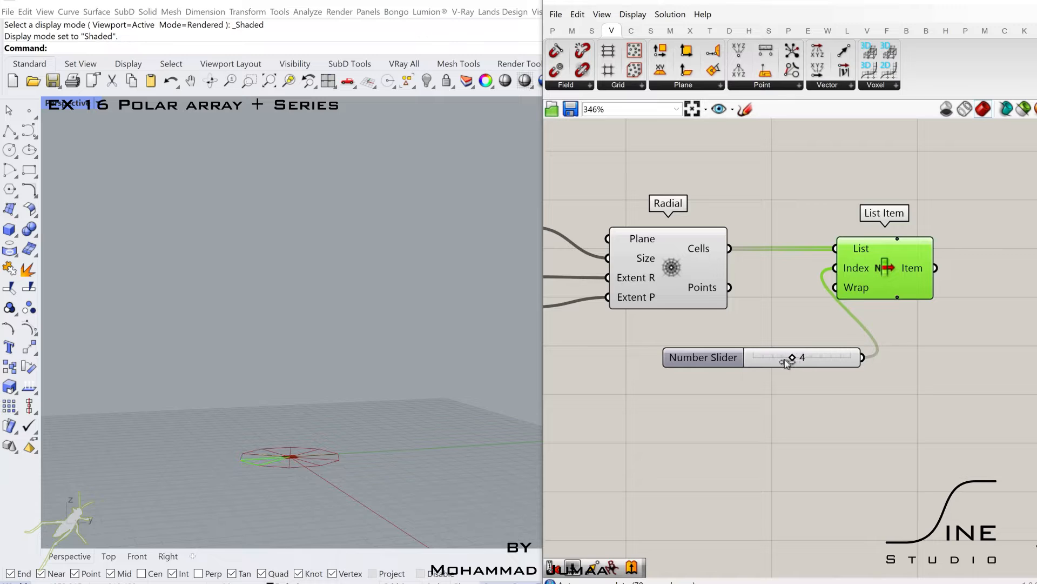
- Add an Explode component after List Item and connect the selected cell to its Curve input
right_drag(778, 365, 552, 387)
double_click(819, 292)
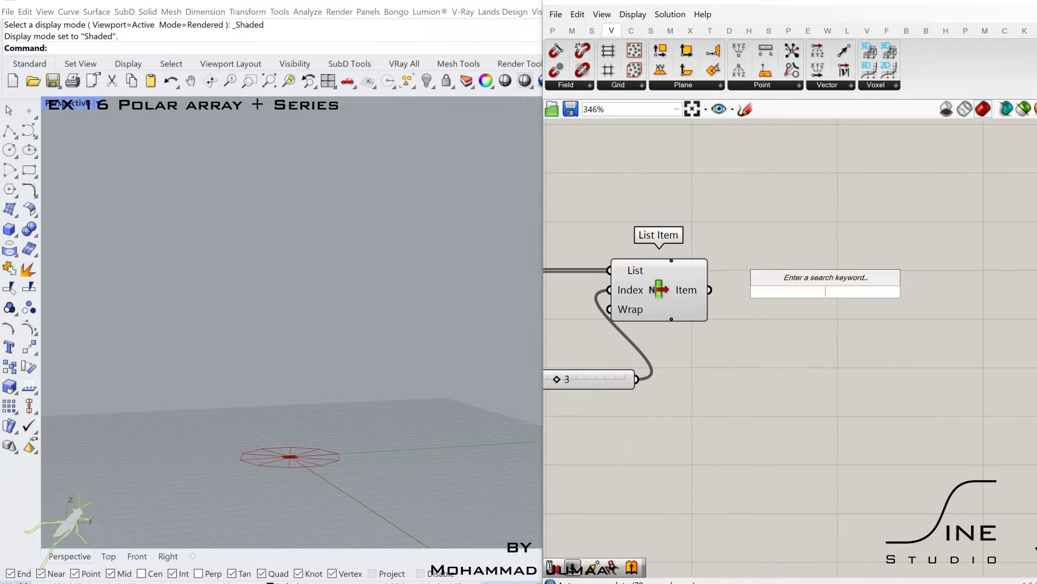
text(dec)
double_click(807, 328)
text(expo)
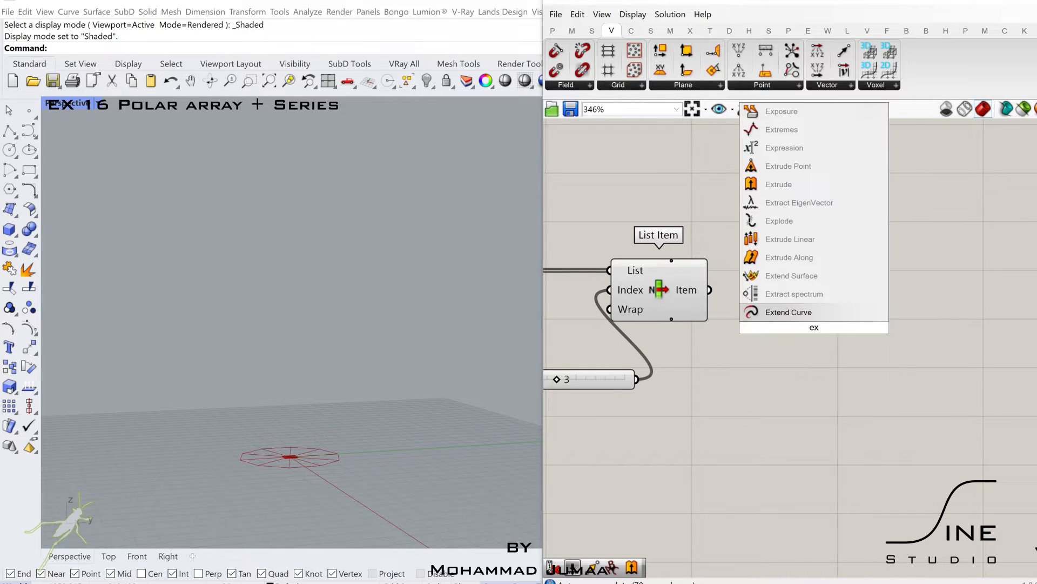
key(BackSpace)
text(l)
click(807, 314)
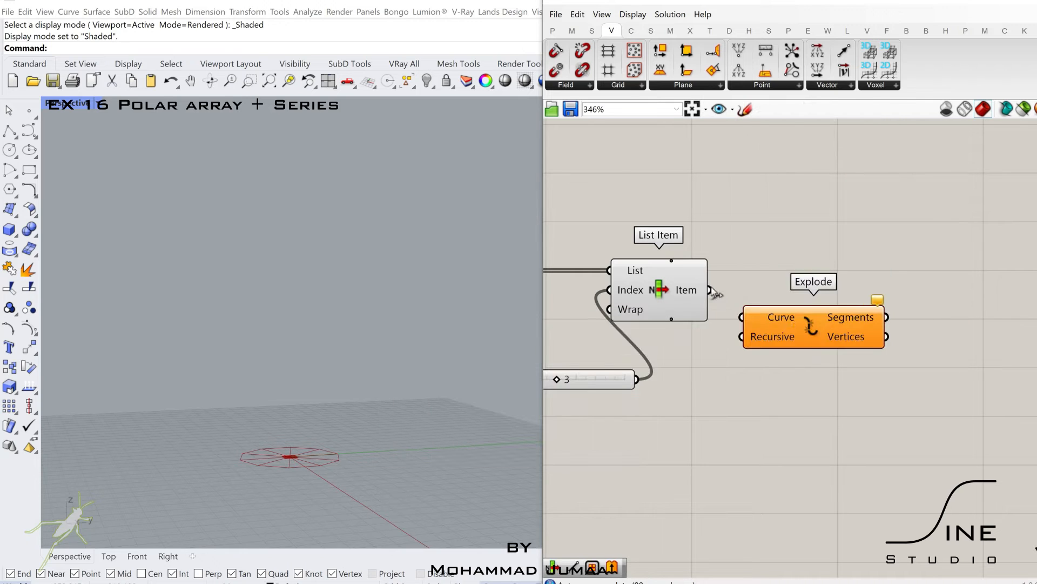
drag(710, 290, 743, 318)
drag(780, 332, 835, 305)
- Copy the List Item and its index slider to beyond Explode and feed the exploded Vertices into the copied List input
right_drag(732, 371, 821, 365)
drag(810, 385, 711, 302)
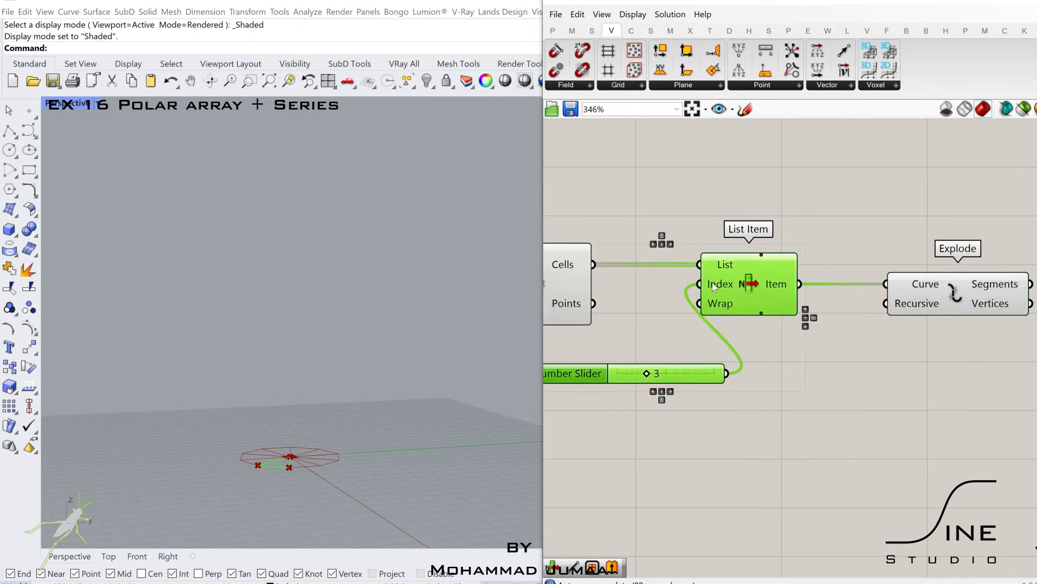
scroll(732, 295, down, 1)
right_drag(733, 297, 681, 291)
alt+drag(681, 291, 991, 325)
right_drag(983, 317, 806, 313)
scroll(781, 283, up, 2)
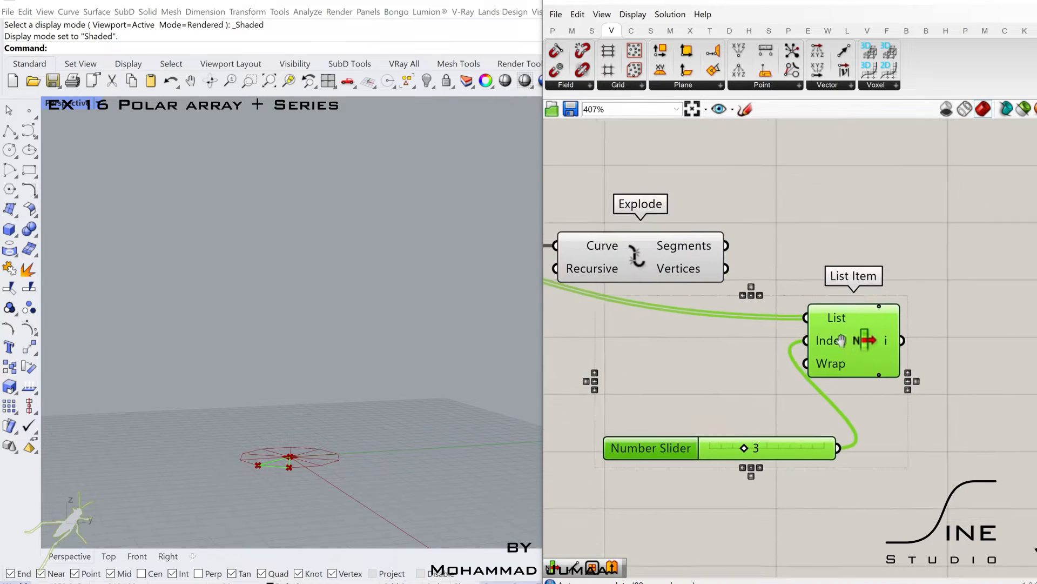
drag(717, 246, 780, 283)
- Make two more copies of the vertex List Item with its index slider, stacked below the first one
right_drag(814, 342, 783, 304)
alt+drag(812, 304, 818, 492)
right_drag(819, 492, 807, 357)
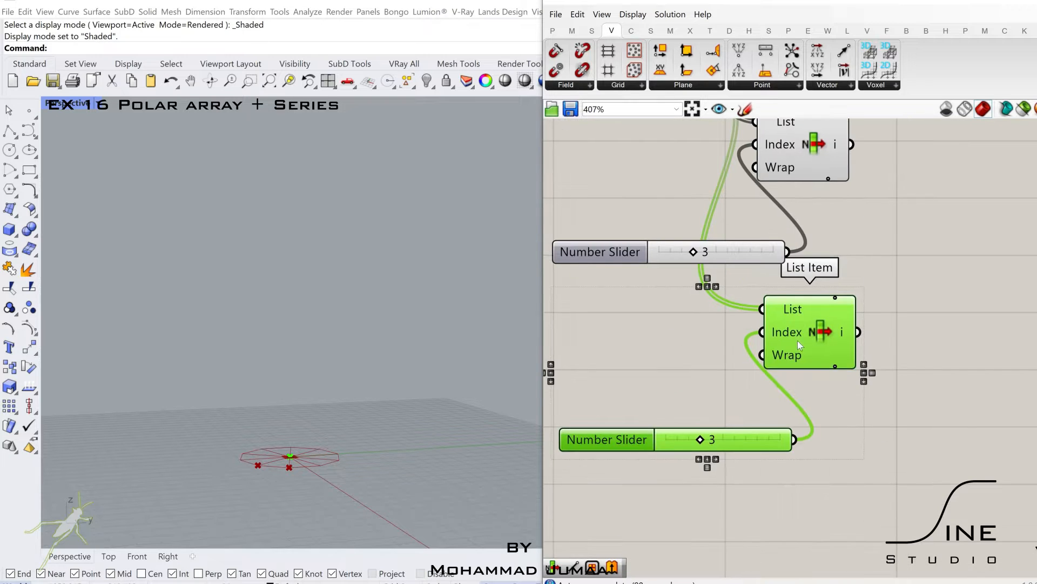
alt+drag(801, 342, 803, 526)
- Set the index sliders of the three vertex List Items to 0, 1 and 2 from top to bottom
double_click(706, 252)
text(0)
key(Return)
double_click(711, 439)
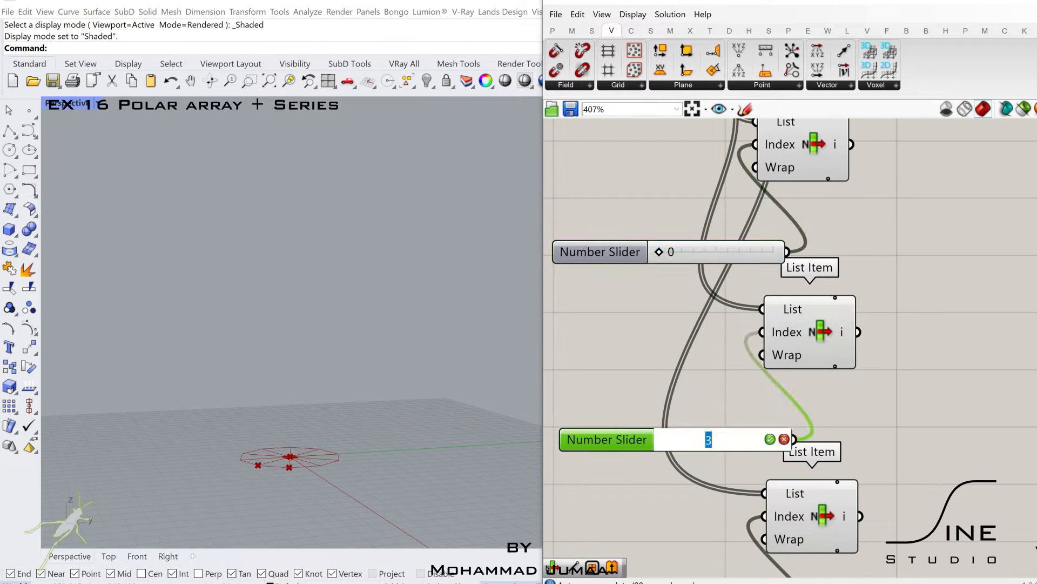
text(1)
key(Return)
click(714, 442)
right_drag(810, 396, 834, 182)
double_click(741, 413)
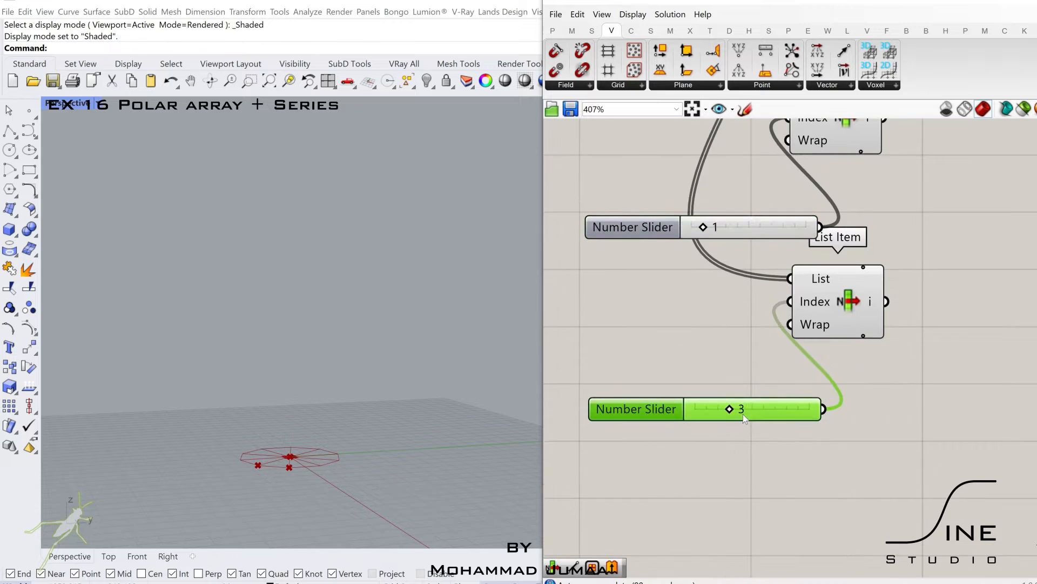
text(2)
key(Return)
right_drag(775, 397, 768, 425)
scroll(767, 425, down, 3)
click(819, 358)
shift+click(820, 254)
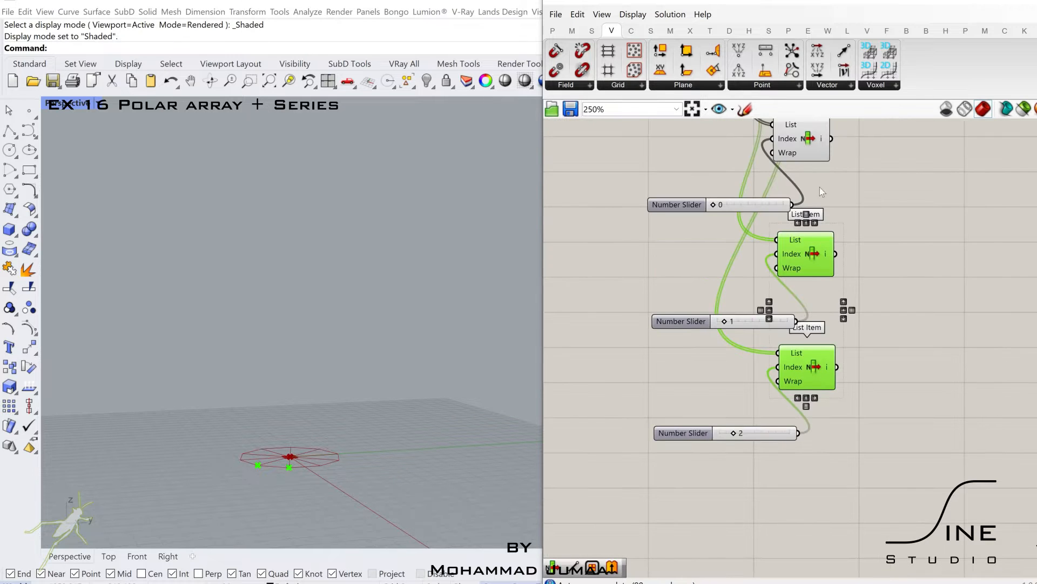
click(851, 188)
- Copy the first vertex List Item and slider above Explode, feed it the exploded Segments and set its index to 1
right_drag(846, 183, 780, 279)
scroll(779, 277, down, 1)
scroll(733, 201, up, 2)
click(748, 259)
shift+click(730, 337)
right_drag(732, 335, 754, 448)
alt+drag(764, 373, 772, 164)
drag(743, 145, 686, 307)
scroll(746, 205, up, 2)
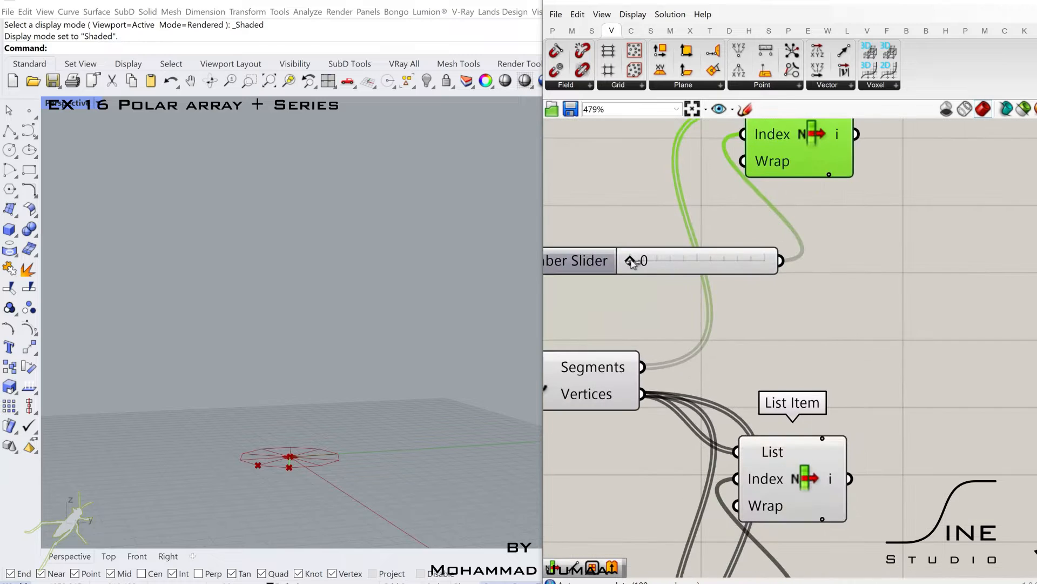
scroll(642, 262, down, 2)
- Add a Point On Curve component at 0.500 fed by the segment List Item and align it beside that item
double_click(832, 262)
text(po)
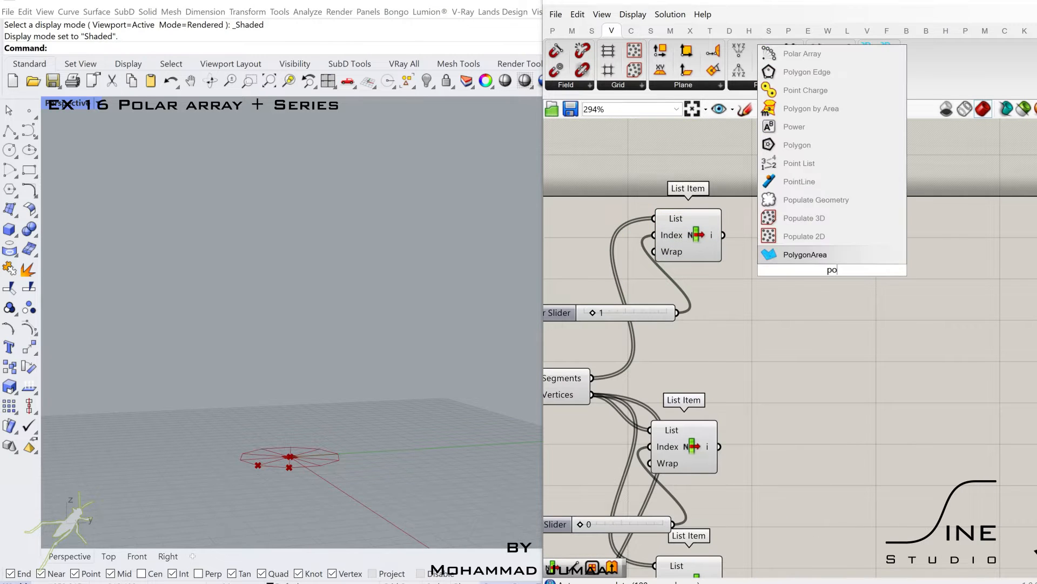
text(inton)
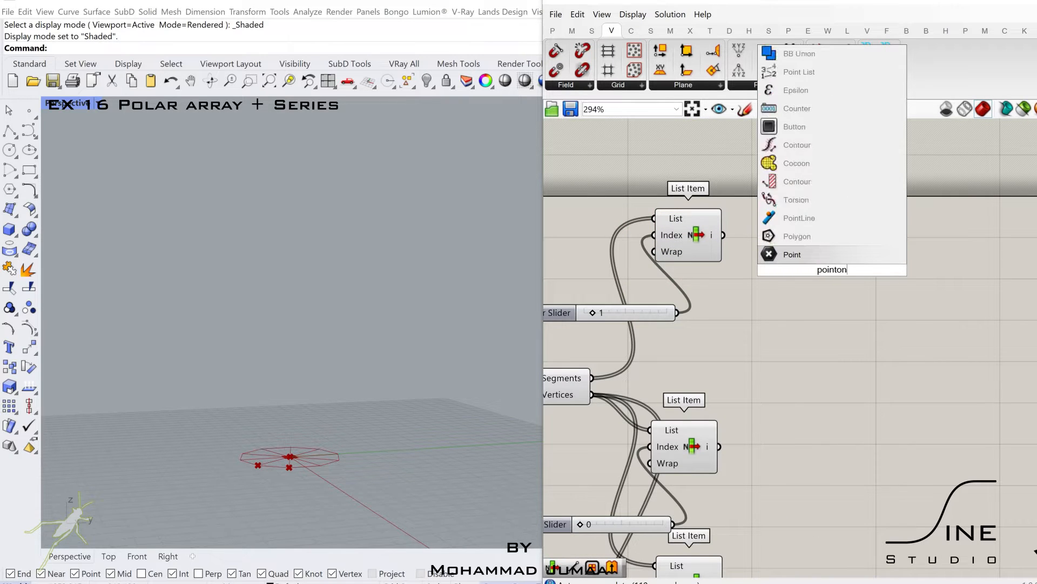
text(curve)
key(Return)
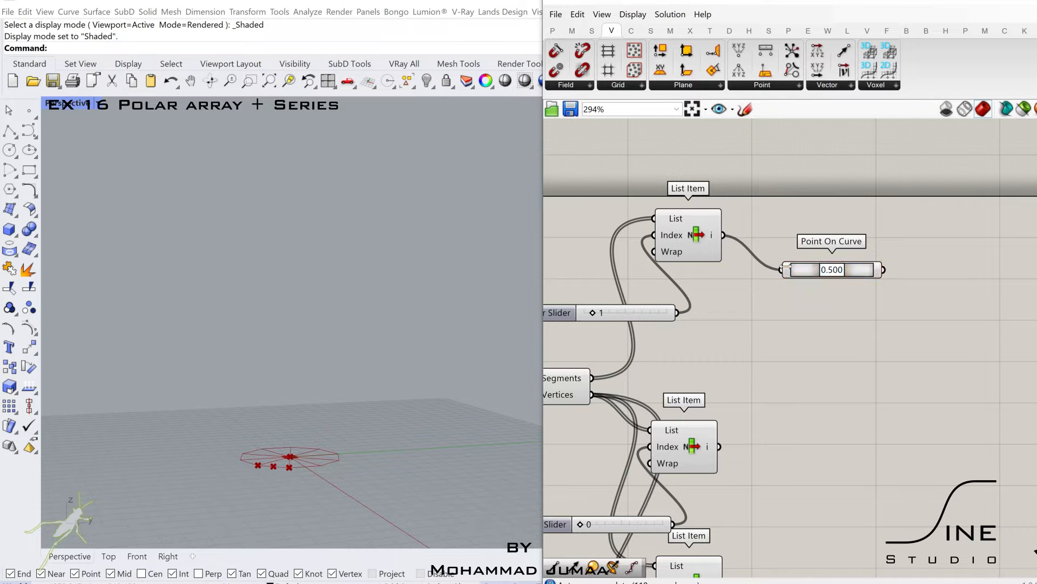
drag(786, 266, 796, 232)
- Add a Line component starting at the Point On Curve and ending at the vertex with index 0
right_drag(885, 308, 798, 299)
double_click(901, 307)
text(lin)
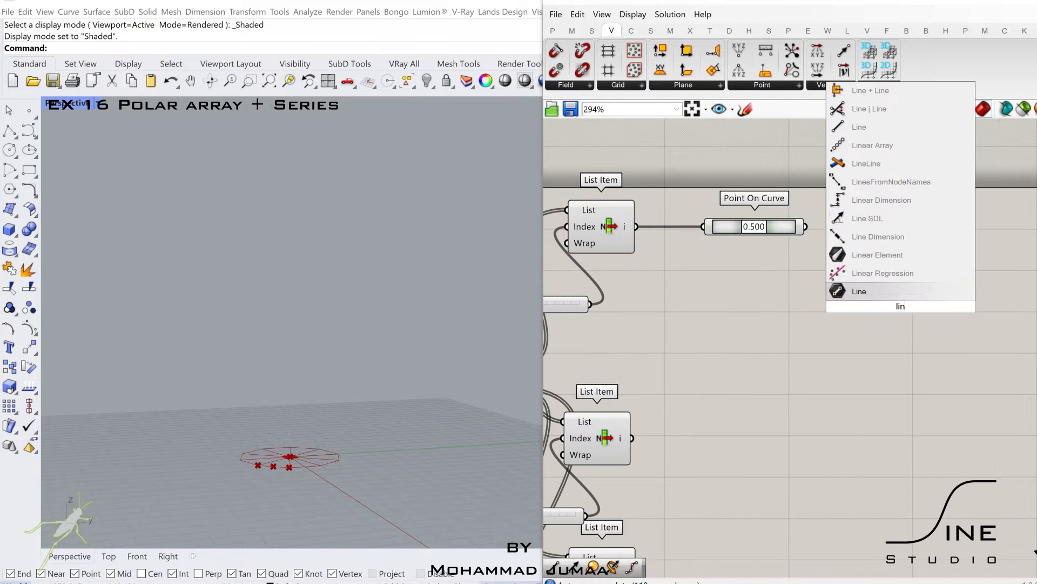
text(e)
click(881, 274)
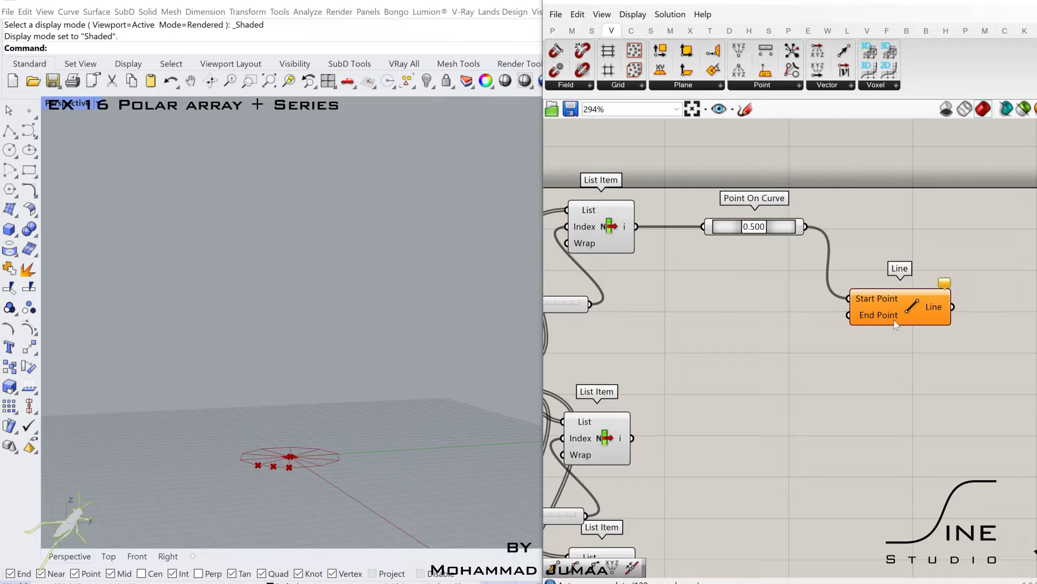
drag(895, 323, 920, 292)
click(611, 427)
click(737, 340)
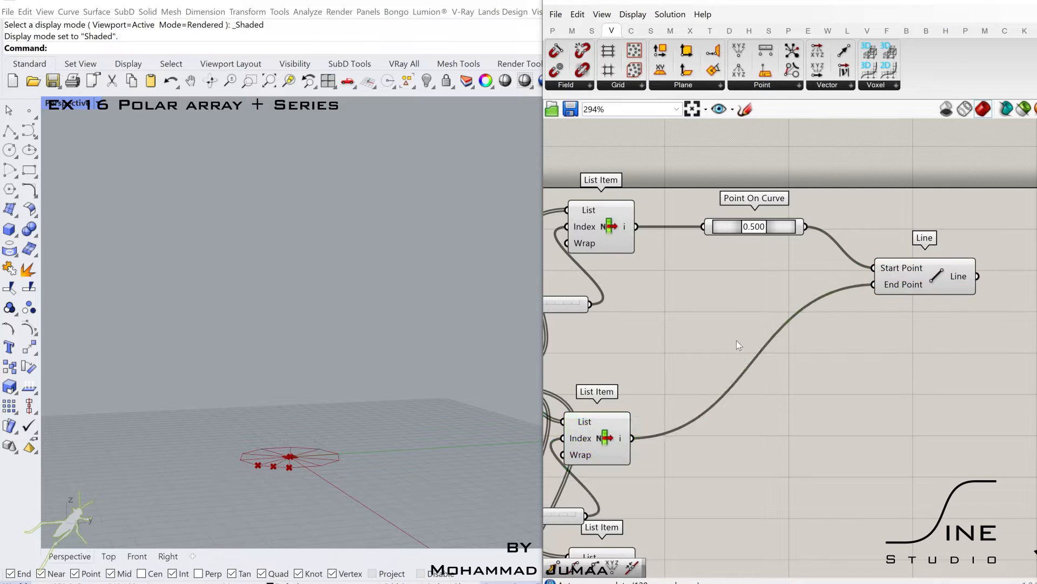
- Copy Point On Curve after the Line component, connect the line to it and set its parameter to 0.173
scroll(737, 341, down, 1)
right_drag(737, 340, 692, 334)
alt+drag(734, 242, 1008, 292)
drag(921, 283, 939, 288)
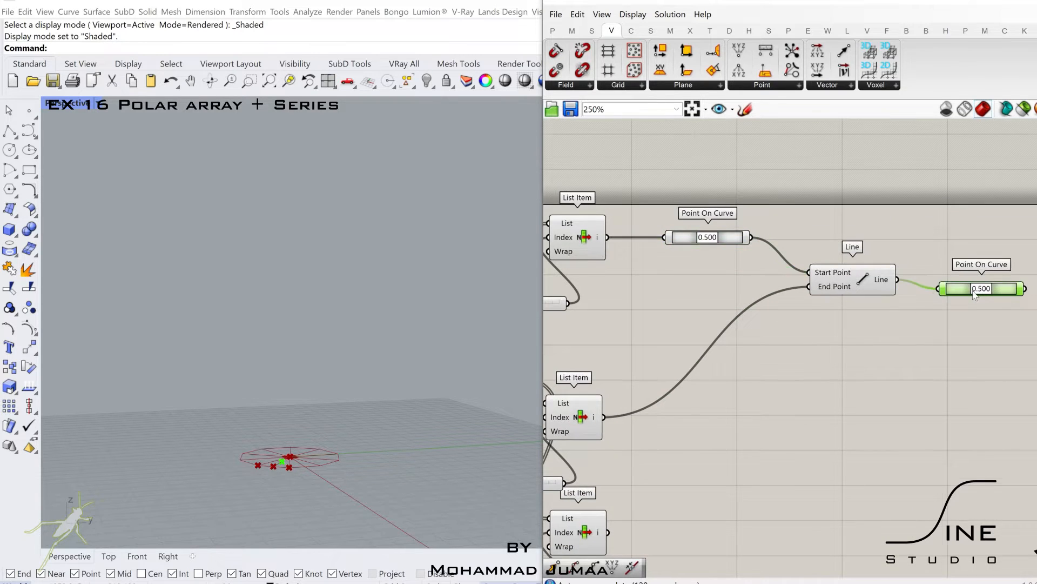
scroll(979, 291, up, 4)
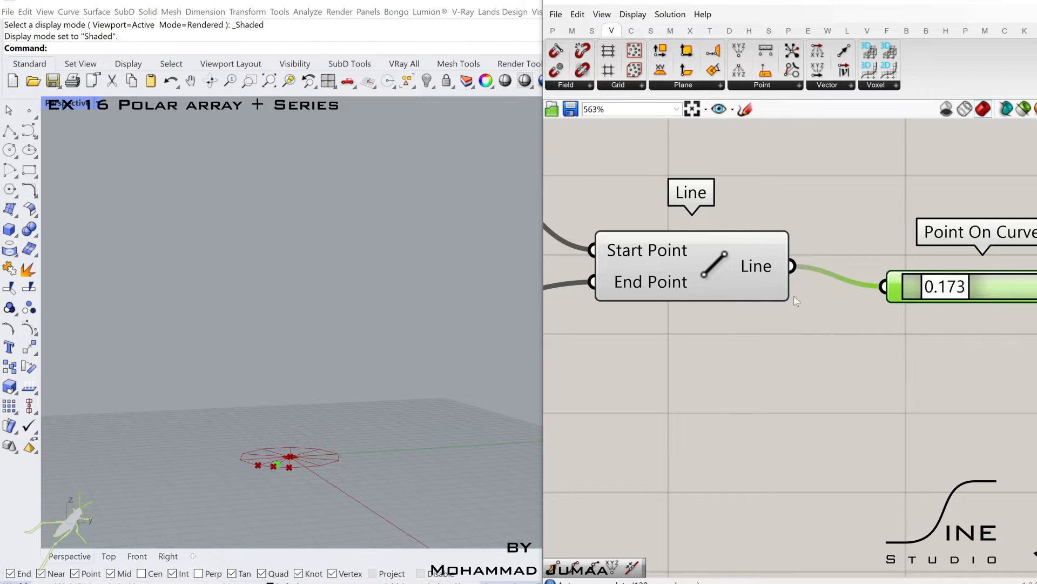
click(765, 293)
- Turn off the preview of the segment List Item, the 0.500 Point On Curve and the index 0 vertex List Item
scroll(751, 303, down, 5)
right_drag(594, 349, 774, 317)
drag(801, 181, 708, 378)
middle_click(711, 340)
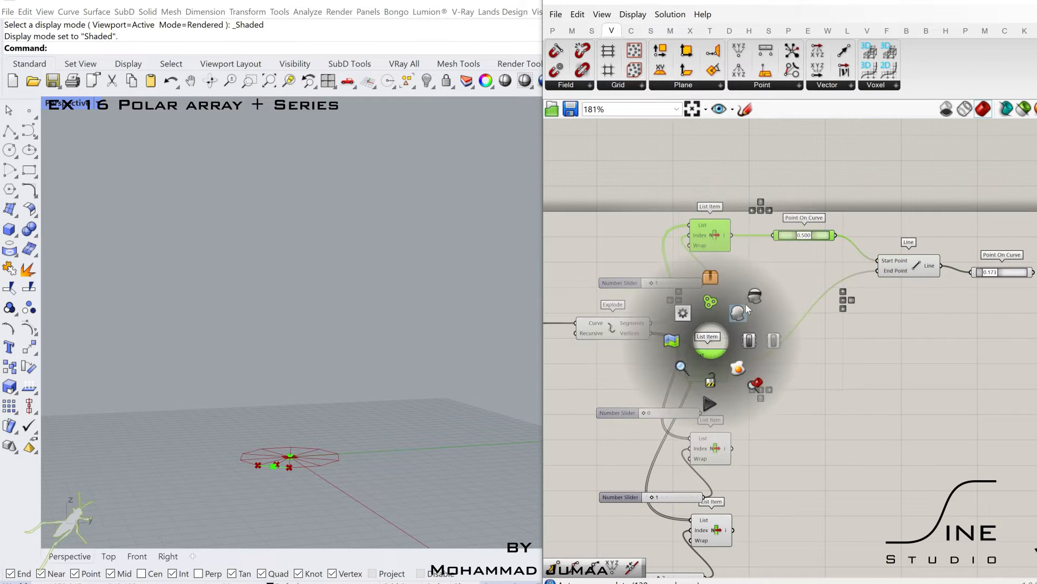
click(754, 297)
right_drag(911, 359, 814, 347)
click(814, 347)
- Add an Interpolate curve component below the 0.173 Point On Curve
scroll(783, 302, up, 1)
right_drag(784, 301, 819, 267)
double_click(912, 294)
text(in)
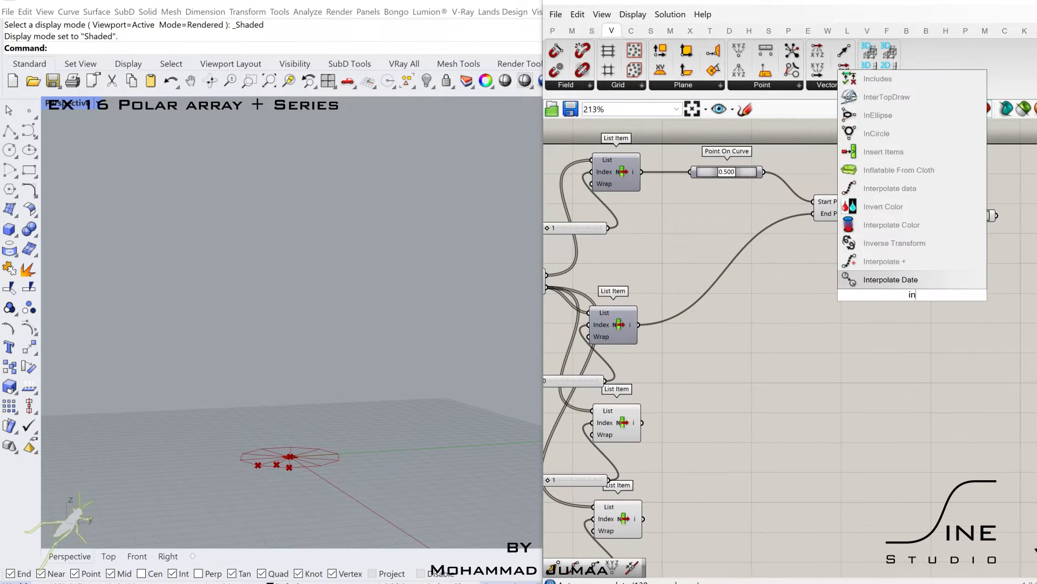
text(ter)
click(878, 134)
right_drag(919, 325, 829, 326)
drag(829, 297, 916, 298)
- Add a number slider with the value 1, connect it to Interpolate's Degree and align the component with the slider
double_click(849, 335)
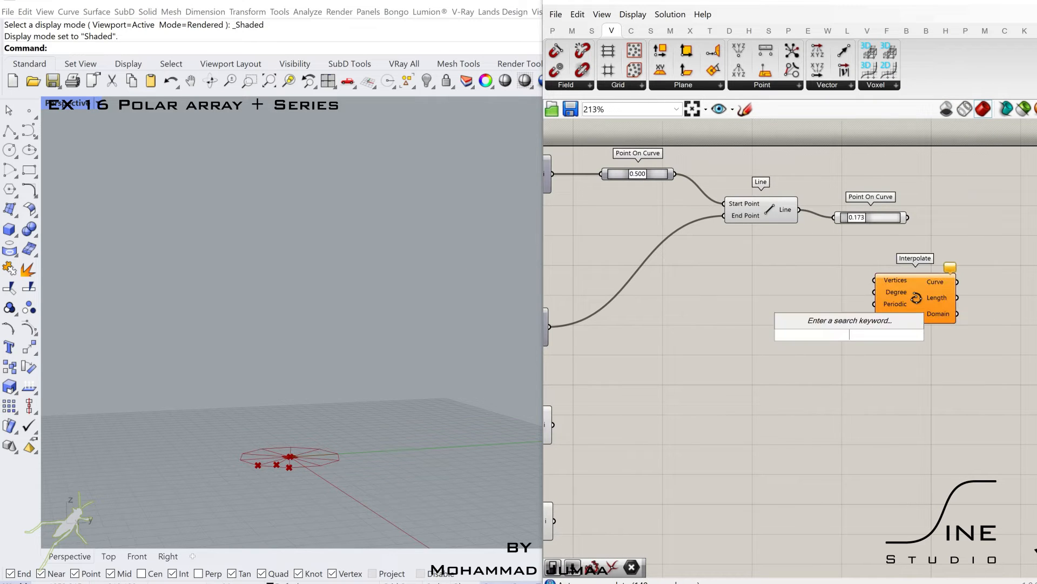
text(3)
key(Return)
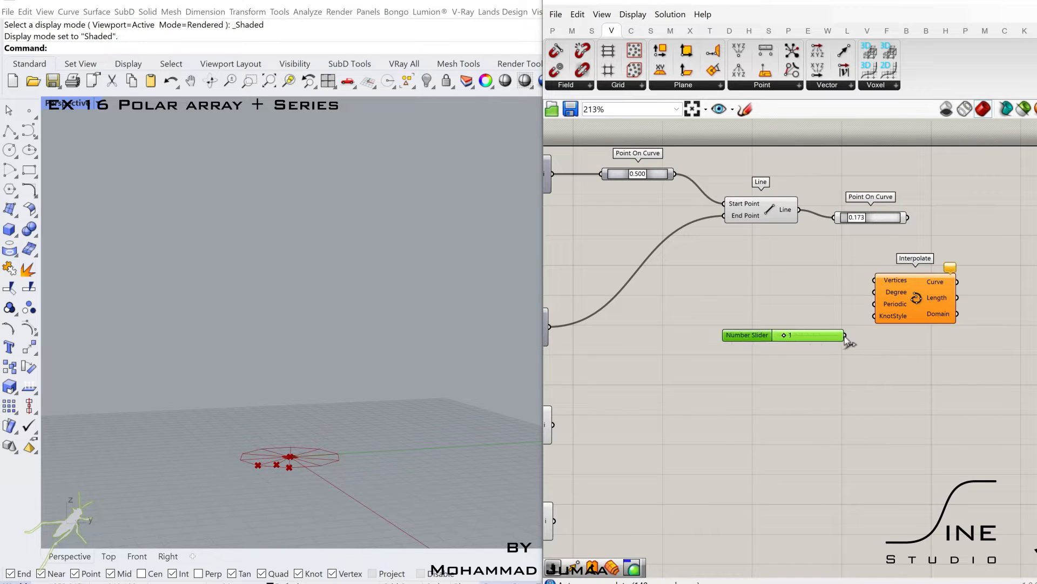
drag(846, 335, 943, 336)
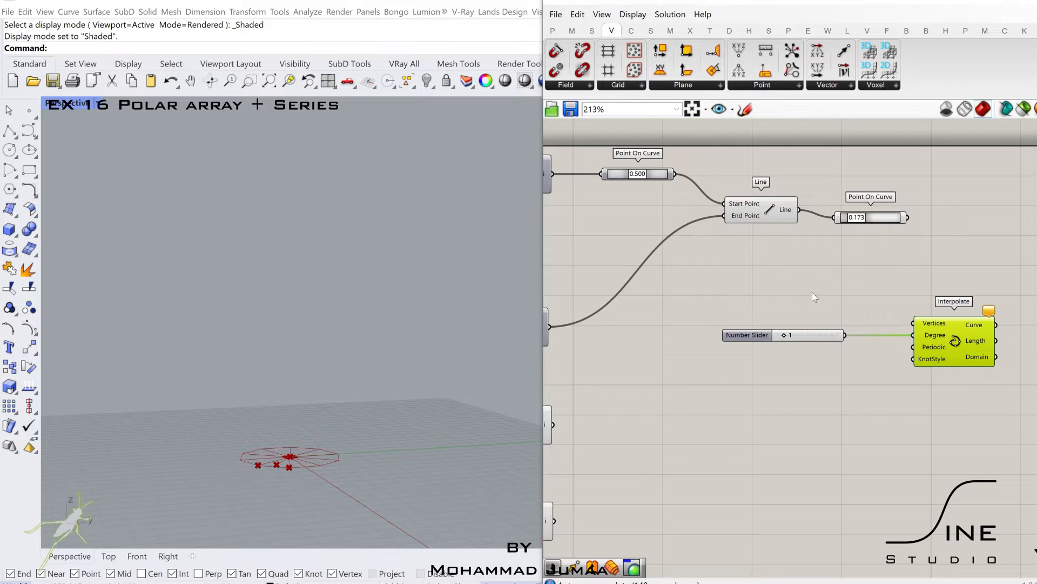
- Connect the 0.173 Point On Curve and the vertices with index 1 and 2 to the Vertices input of Interpolate
scroll(812, 291, down, 1)
click(630, 486)
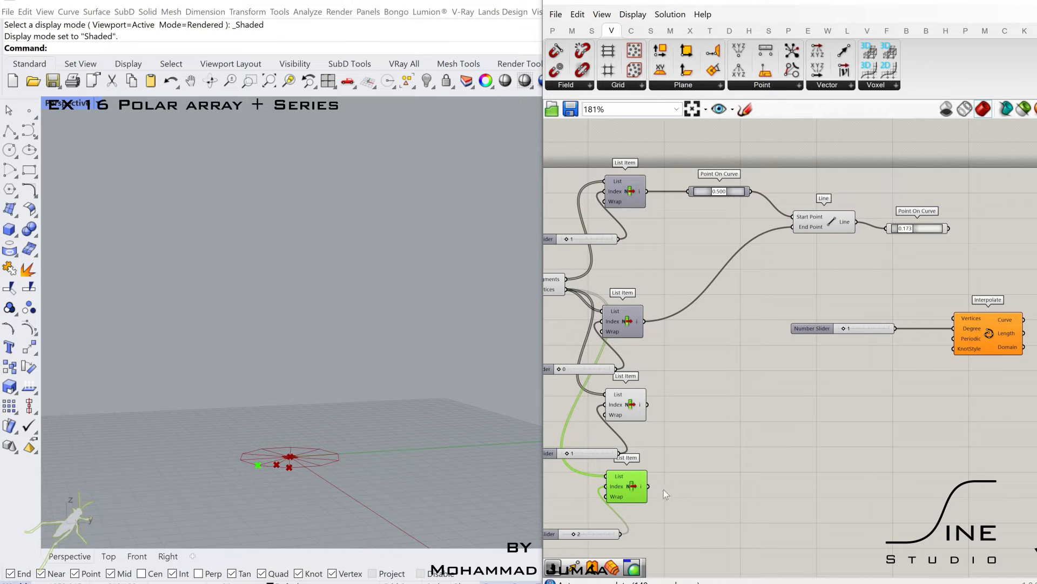
click(643, 394)
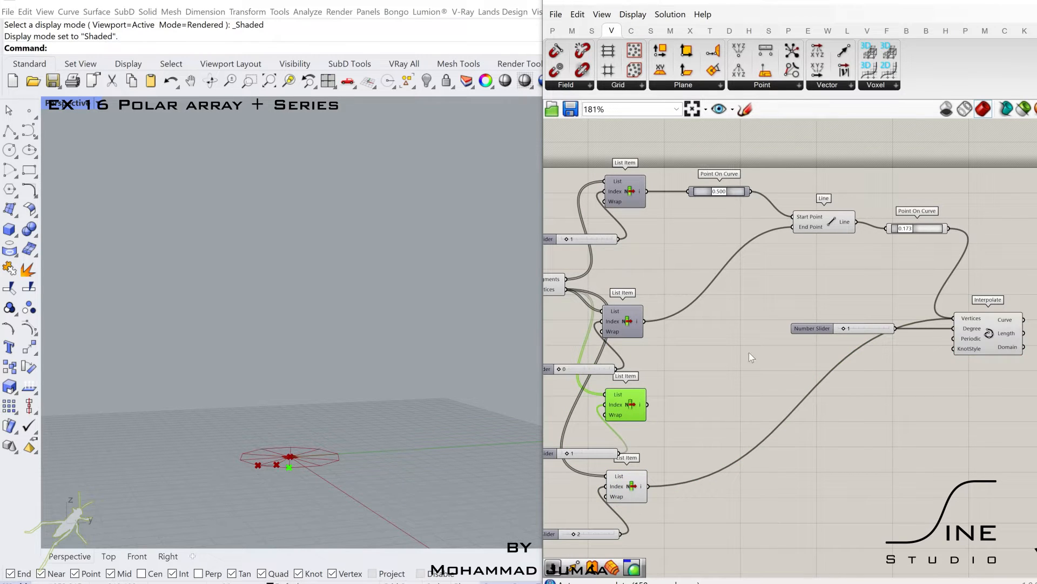
click(1023, 290)
- Move the Interpolate component together with its degree slider farther away from the Line and Point On Curve components
drag(1022, 290, 870, 348)
right_drag(997, 330, 770, 335)
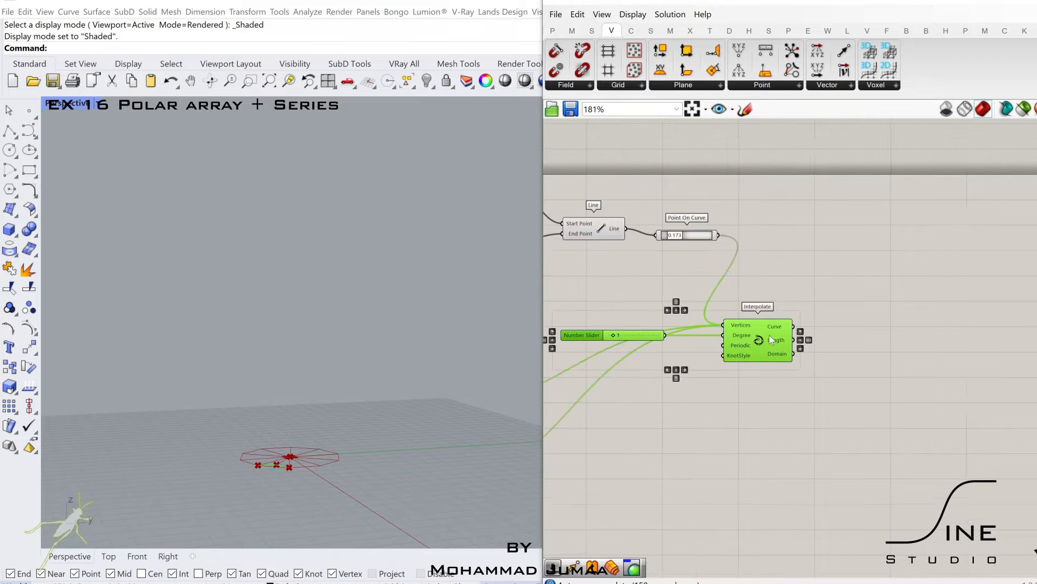
drag(769, 335, 926, 310)
click(975, 304)
right_drag(976, 305, 815, 333)
click(748, 332)
click(815, 333)
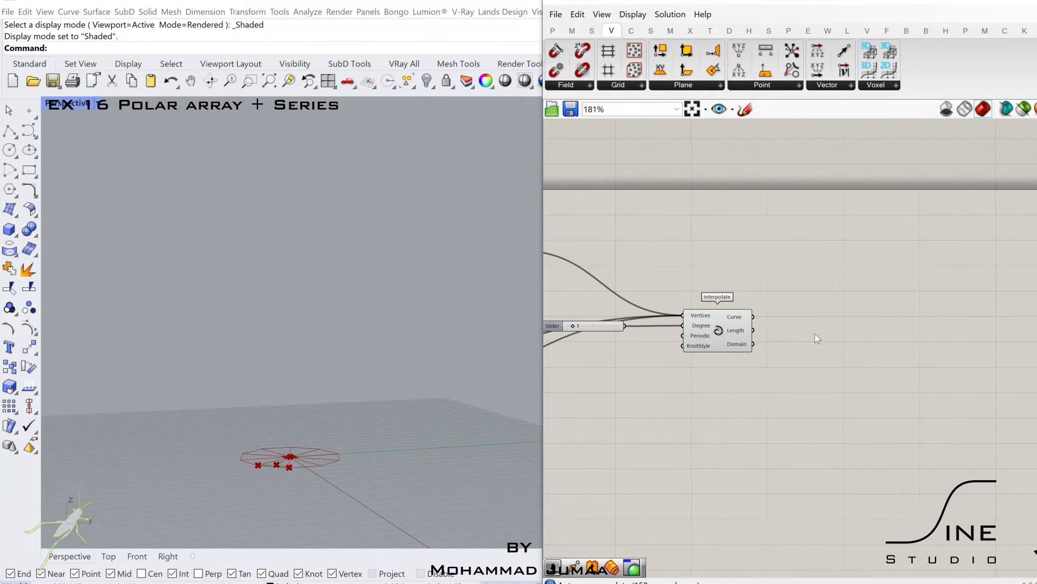
- Add an Extrude component after Interpolate and connect Interpolate's Curve output to its Base input
double_click(832, 332)
text(ex)
click(809, 194)
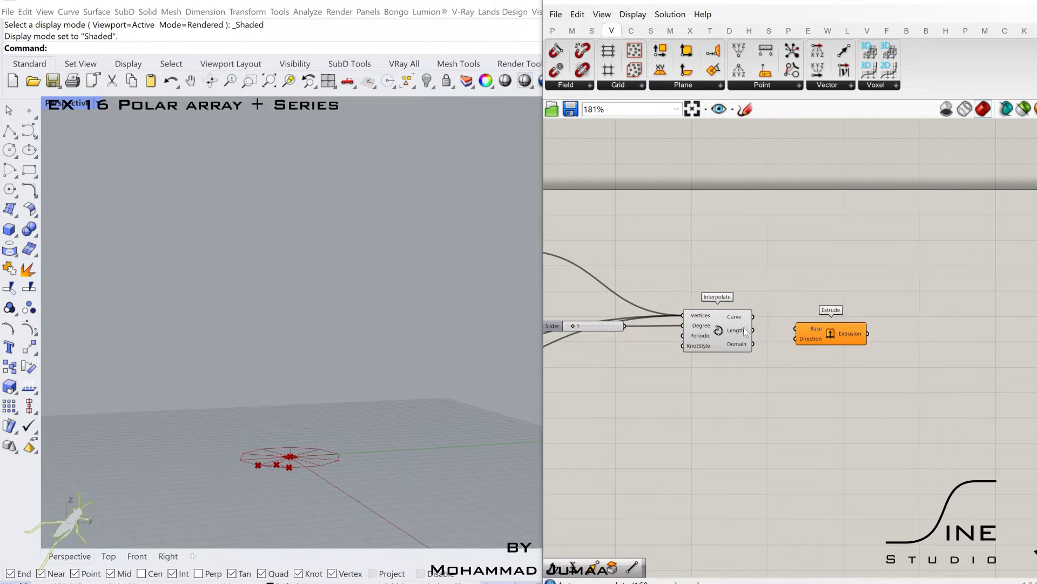
- Add a Unit Z component driven by a number slider of 1 and connect its vector to Extrude's Direction
double_click(826, 416)
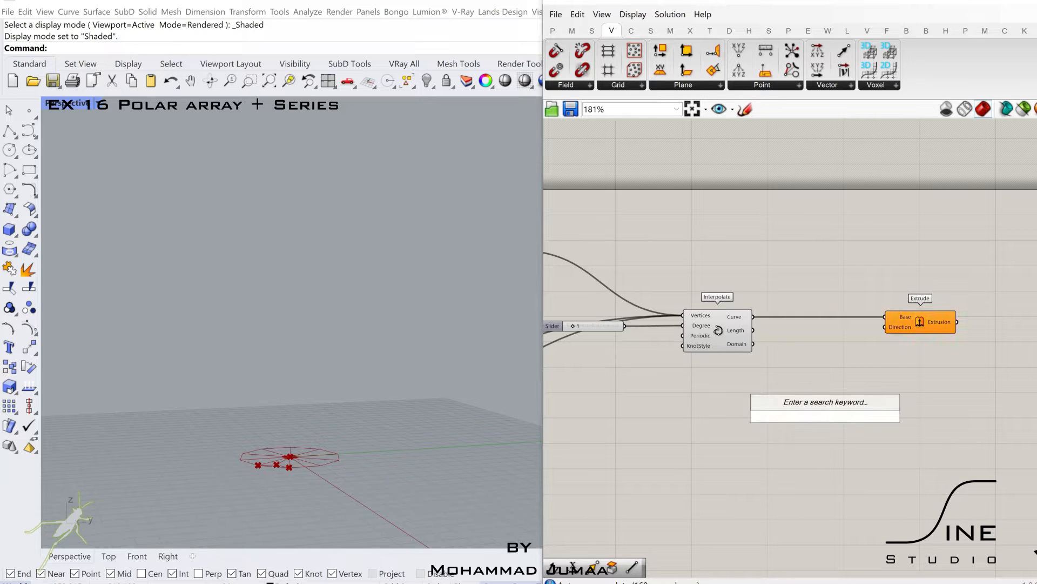
text(z)
key(Return)
drag(886, 328, 886, 328)
right_drag(768, 378, 823, 373)
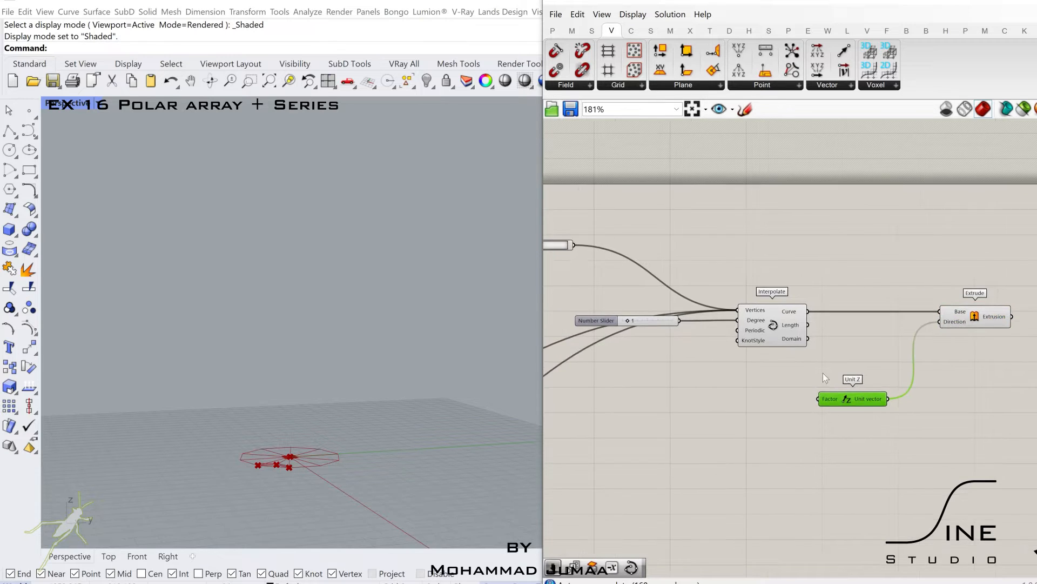
double_click(756, 387)
text(1)
key(Return)
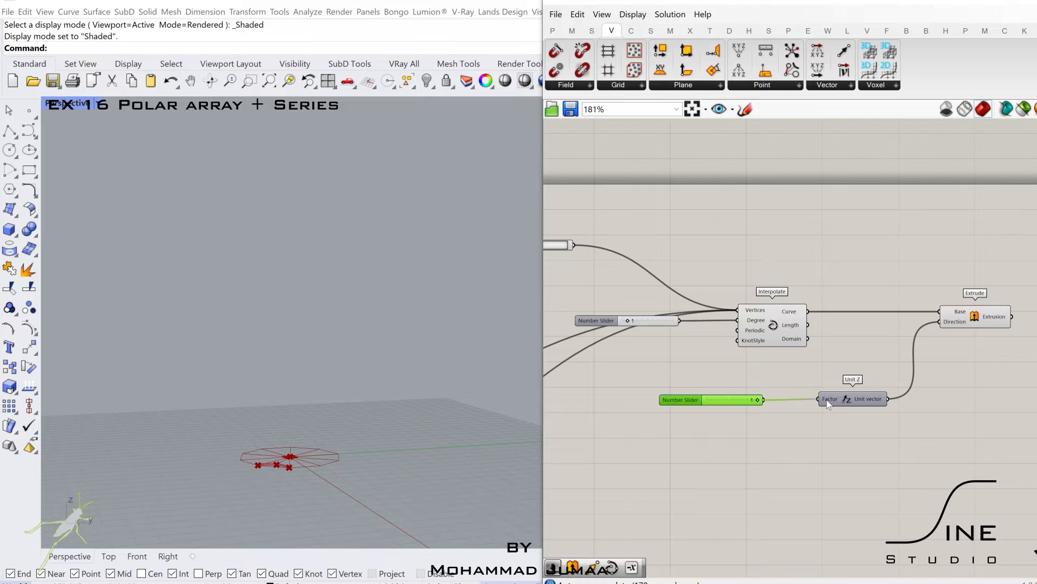
- Place a Quad Panels component on the canvas beyond Extrude
right_drag(1025, 320, 799, 332)
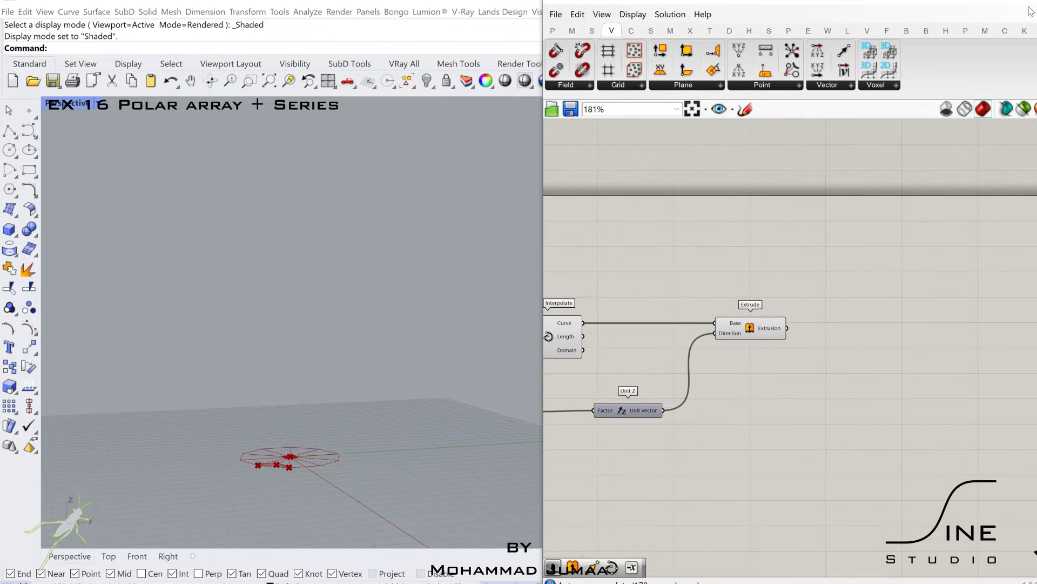
click(1036, 32)
click(901, 314)
scroll(814, 328, up, 2)
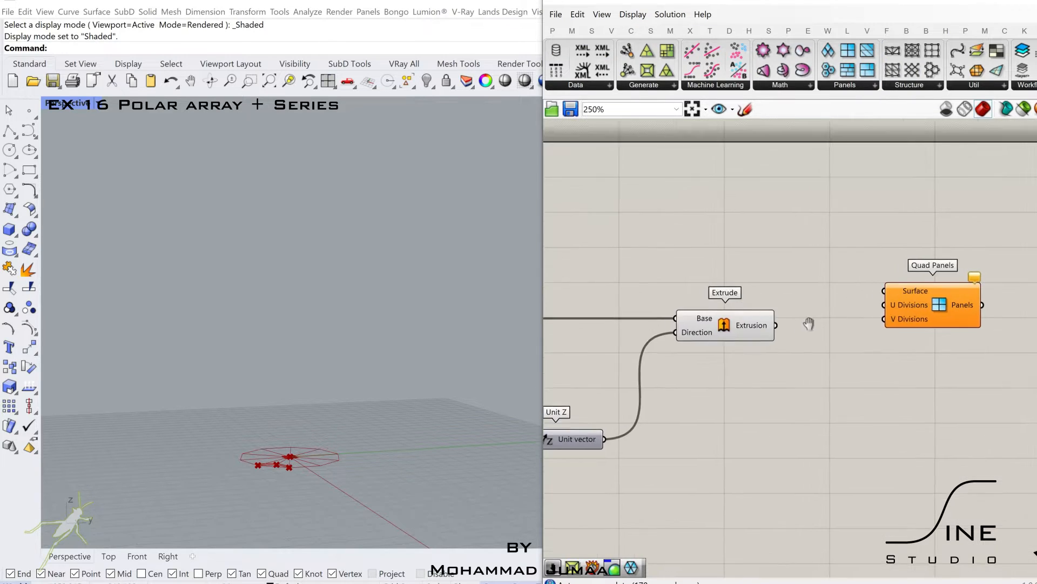
right_drag(810, 324, 826, 309)
click(749, 311)
click(764, 352)
right_drag(762, 359, 852, 361)
right_drag(968, 317, 878, 333)
- Insert a Deconstruct Brep component, connect Extrude's Extrusion output to it and move Quad Panels farther away
double_click(876, 345)
text(dec)
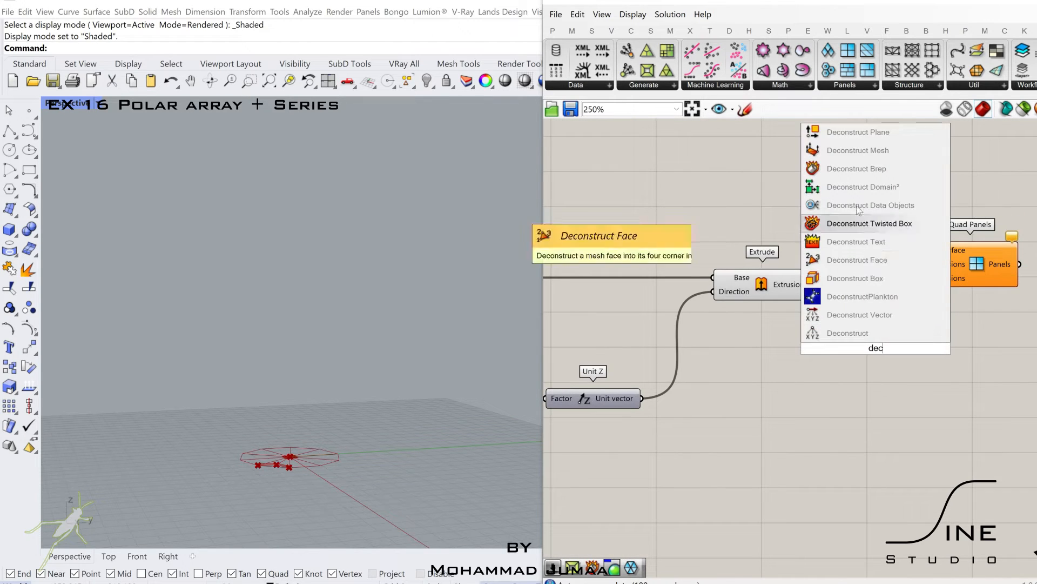
click(859, 169)
right_drag(817, 440, 745, 420)
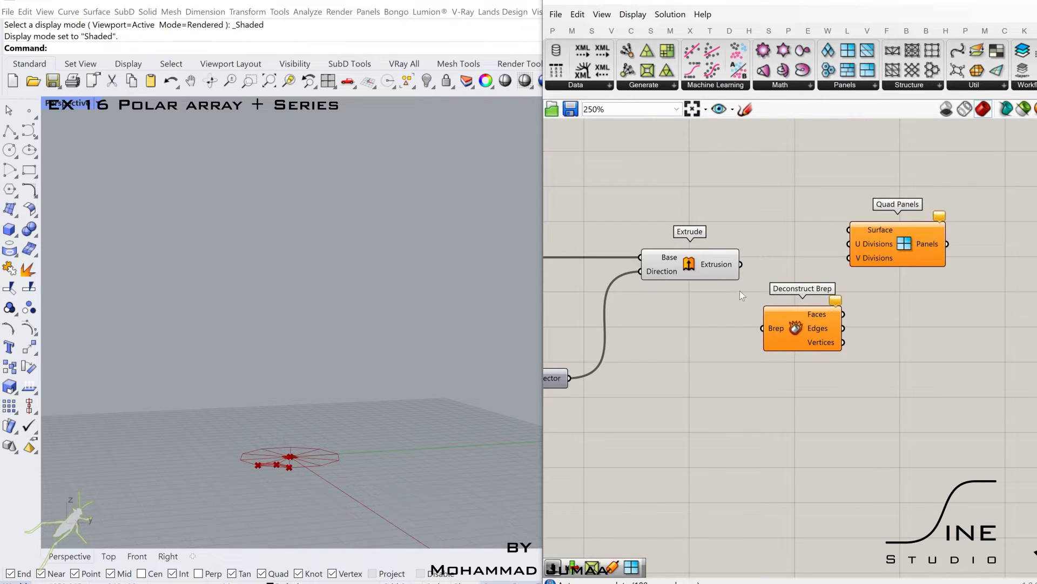
drag(766, 328, 767, 264)
drag(888, 247, 958, 276)
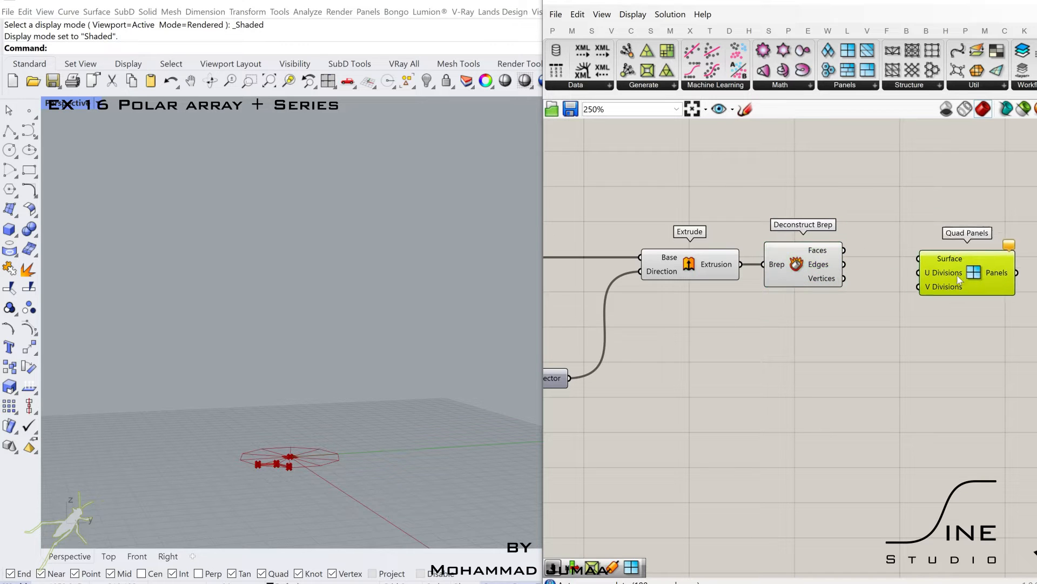
- Connect new sliders of 1 and 7 to Quad Panels' U and V Divisions, and Deconstruct Brep's Faces to its Surface
double_click(816, 384)
text(1)
key(Return)
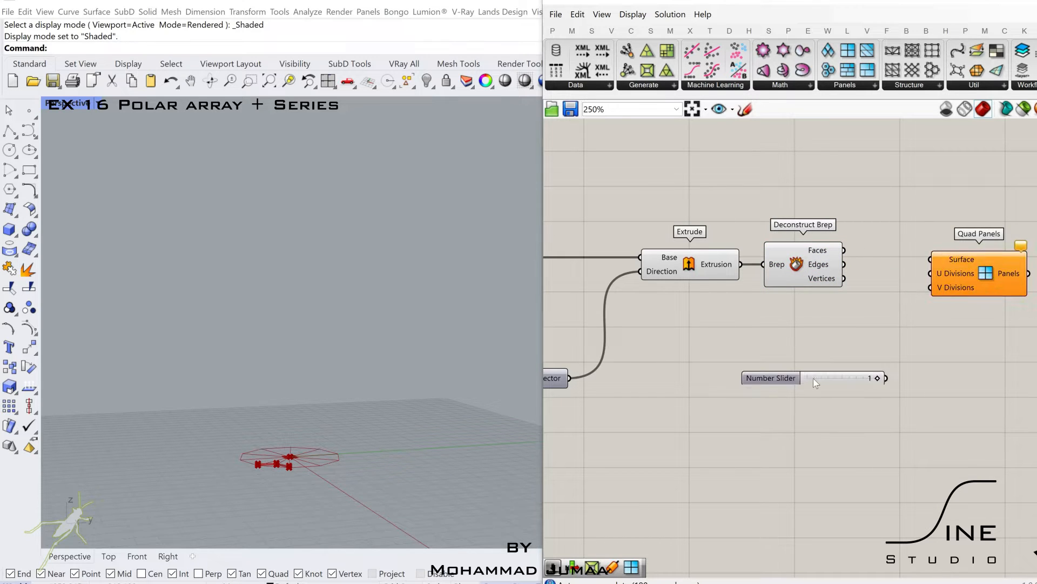
double_click(833, 403)
text(7)
key(Return)
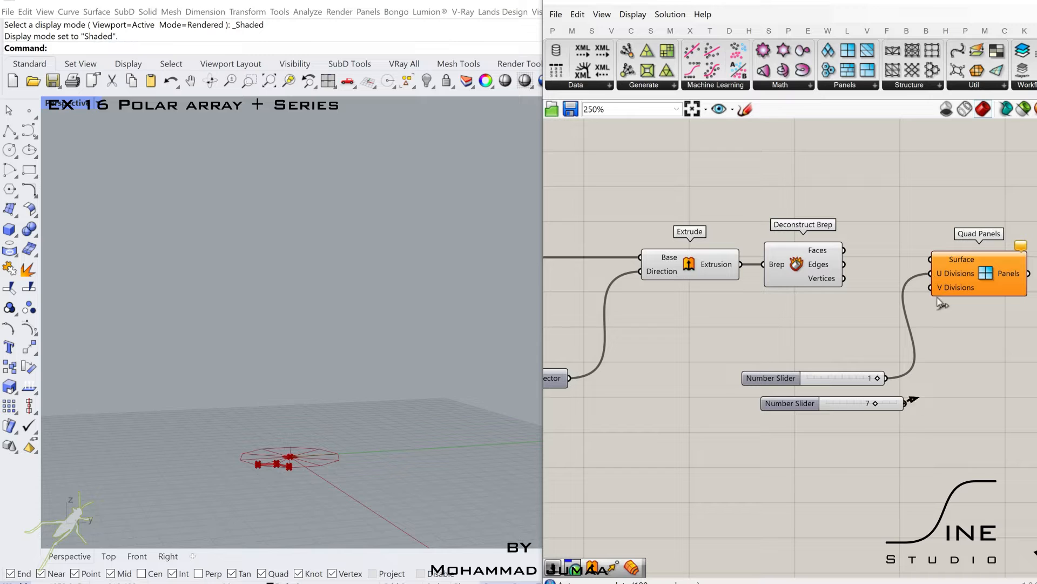
drag(928, 250, 931, 256)
click(972, 274)
- Turn off the preview of the Deconstruct Brep component that feeds Quad Panels
click(784, 263)
middle_click(794, 263)
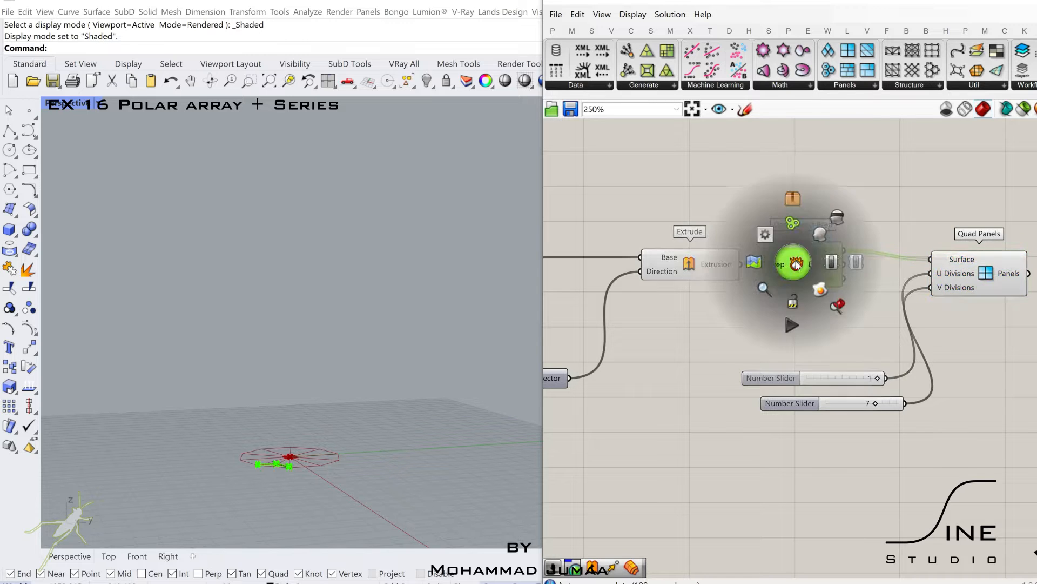
click(839, 218)
- Add a List Item component after Quad Panels and connect the Panels output to its List input
right_drag(999, 278, 797, 278)
click(800, 278)
right_drag(863, 279, 802, 279)
double_click(824, 281)
text(listitem)
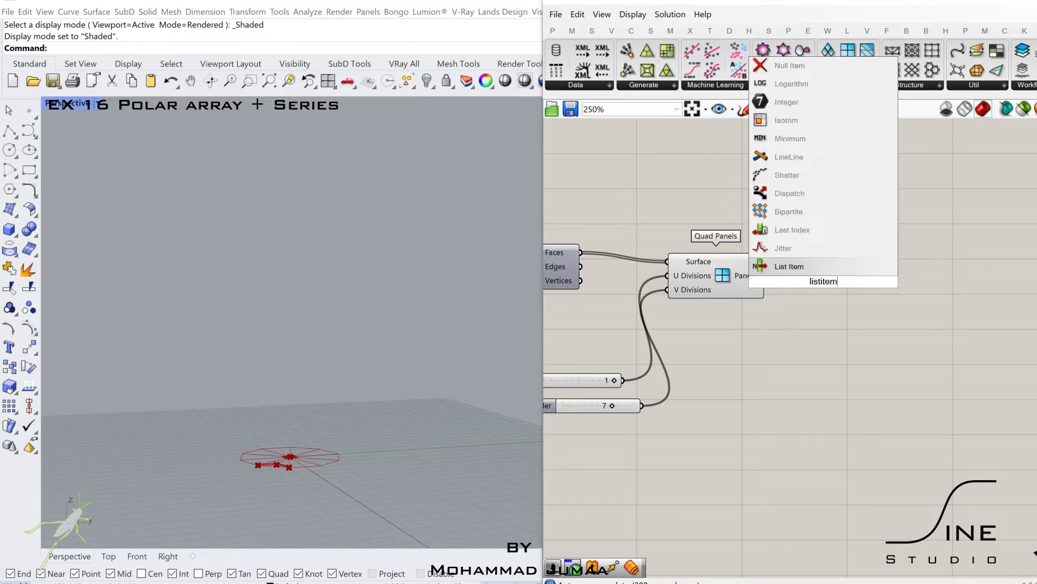
key(Return)
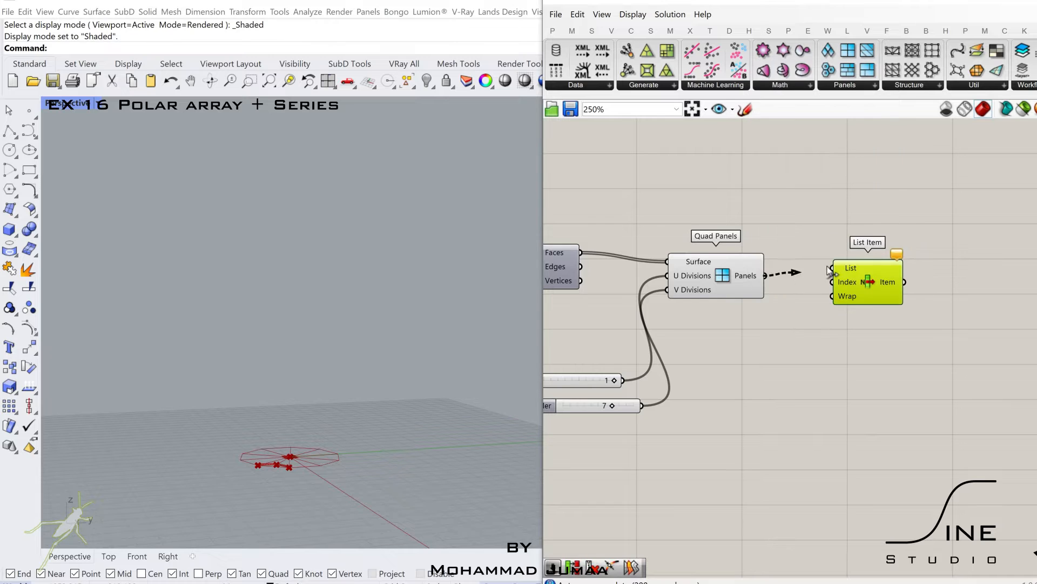
- Turn off the Quad Panels preview and flatten its Panels output
click(719, 292)
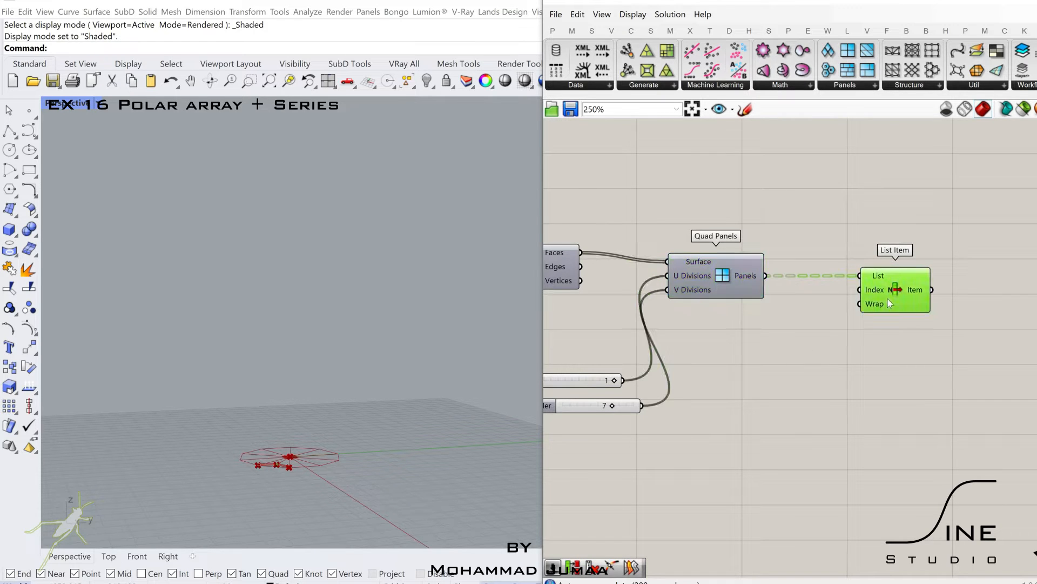
right_click(738, 276)
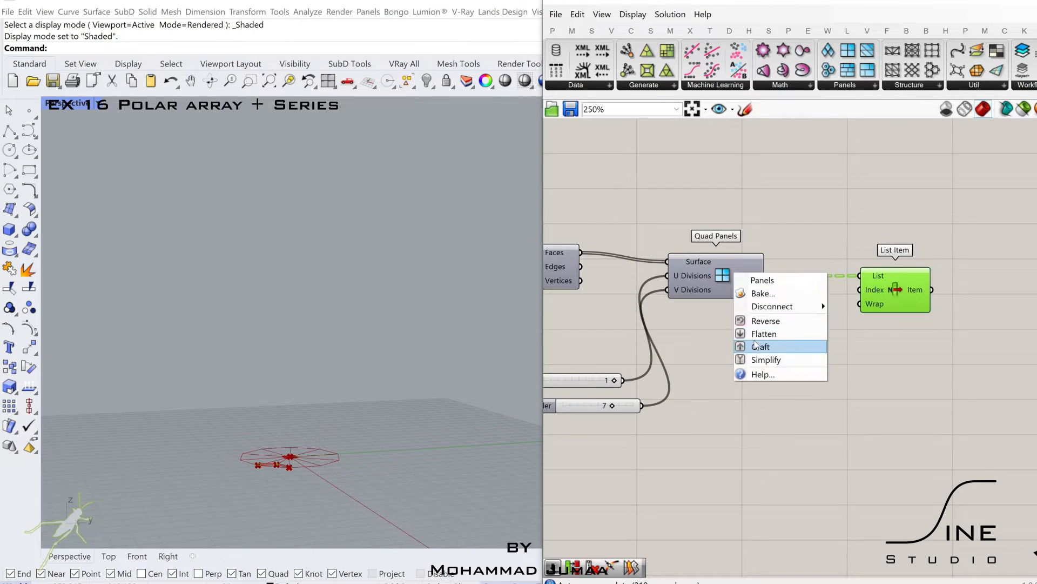
click(756, 346)
- Add number sliders with the values 21 and 34 and connect both to List Item's Index input
right_drag(882, 286, 844, 287)
double_click(748, 381)
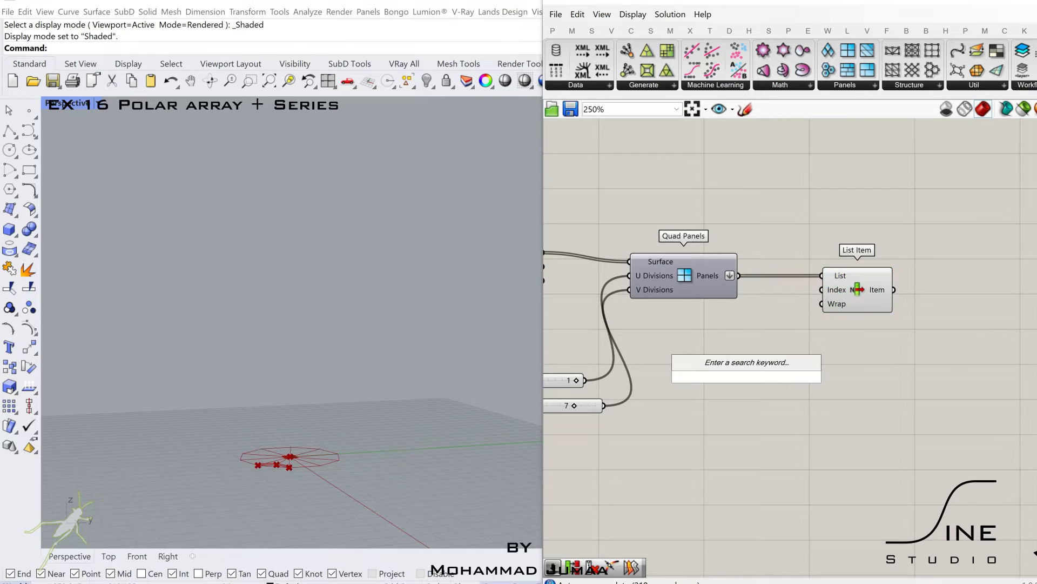
text(21)
key(Return)
double_click(758, 407)
text(34)
key(Return)
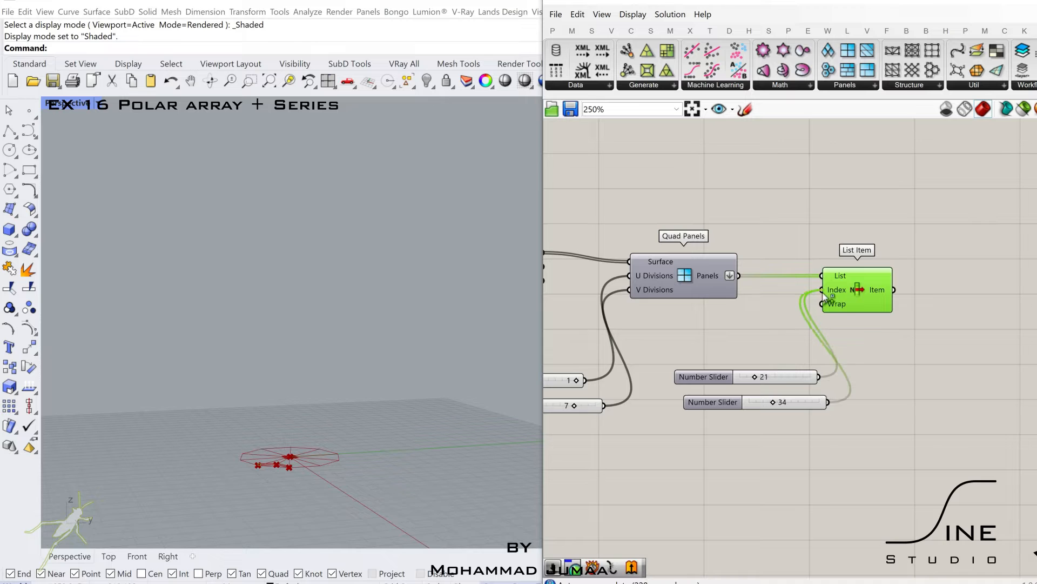
- Add a Move component and place it at some distance beyond List Item
right_drag(938, 283, 809, 280)
double_click(809, 280)
text(move)
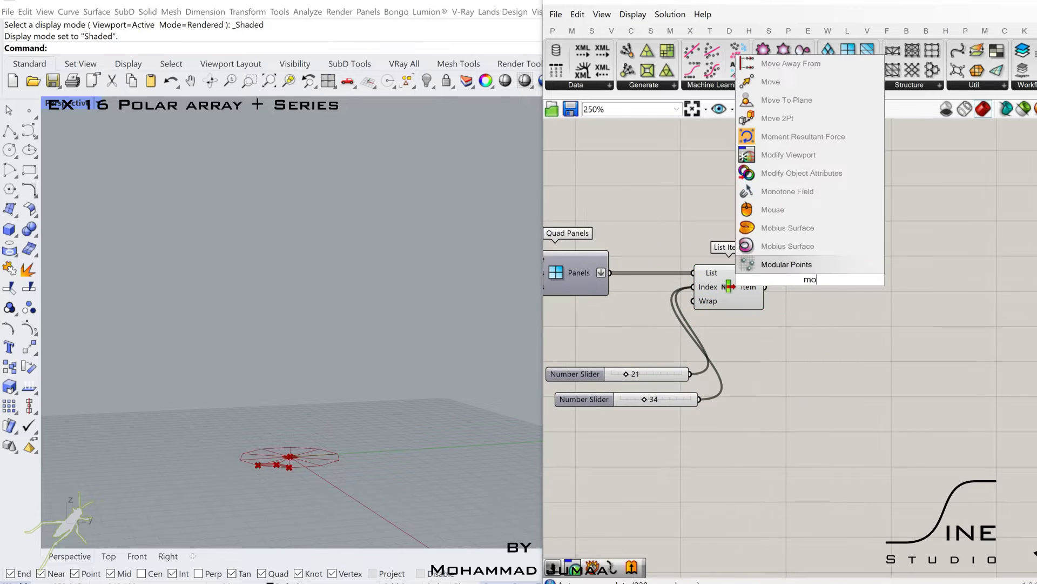
key(Return)
drag(803, 280, 931, 284)
- Add a Unit Z component below, connect it to Move's Motion and connect List Item's Item output to Move's Geometry
double_click(825, 322)
text(unit z)
key(Return)
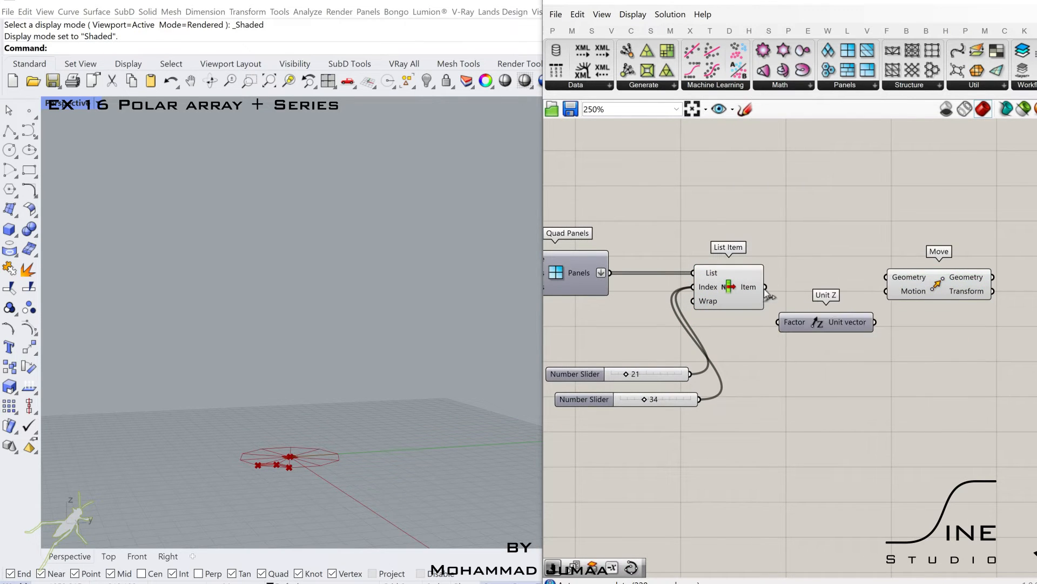
drag(818, 328, 819, 430)
- Connect the slider of 1 that sets the extrusion height to the Factor of Move's Unit Z component as well
scroll(778, 422, down, 3)
right_drag(778, 421, 1035, 402)
drag(1029, 297, 956, 406)
right_drag(841, 362, 620, 377)
scroll(827, 333, up, 2)
click(827, 335)
right_drag(892, 367, 845, 368)
click(845, 368)
scroll(819, 356, up, 3)
click(779, 322)
- Add a Scale NU component, connect Move's Geometry output to its Geometry input and place it farther from Move
right_drag(779, 322, 600, 318)
scroll(812, 335, down, 4)
double_click(855, 335)
text(sc)
click(822, 283)
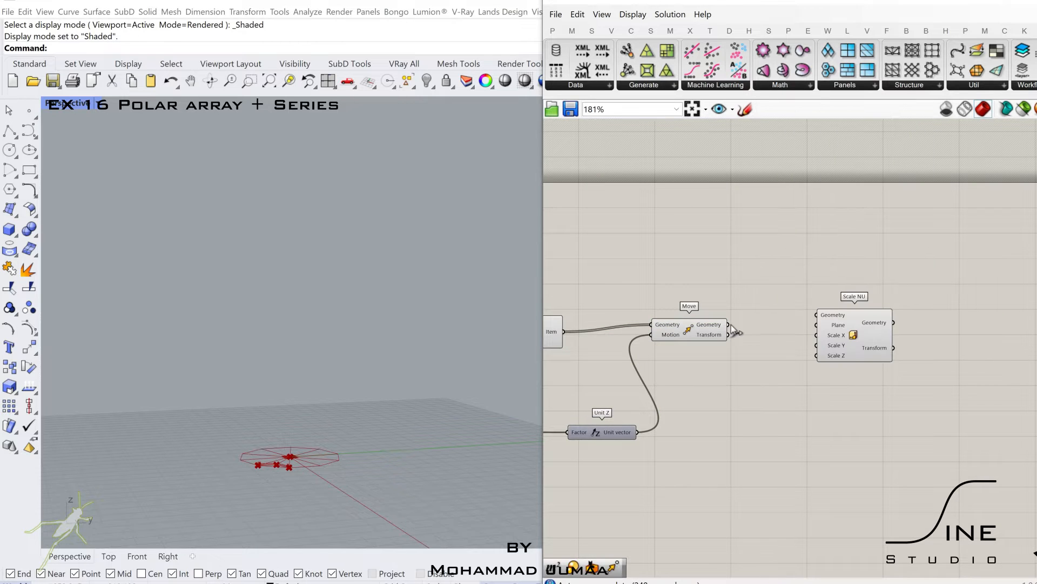
drag(853, 337, 930, 338)
- Add a Deconstruct Brep component between Move and Scale NU and connect the moved geometry to its Brep input
double_click(827, 360)
text(dec)
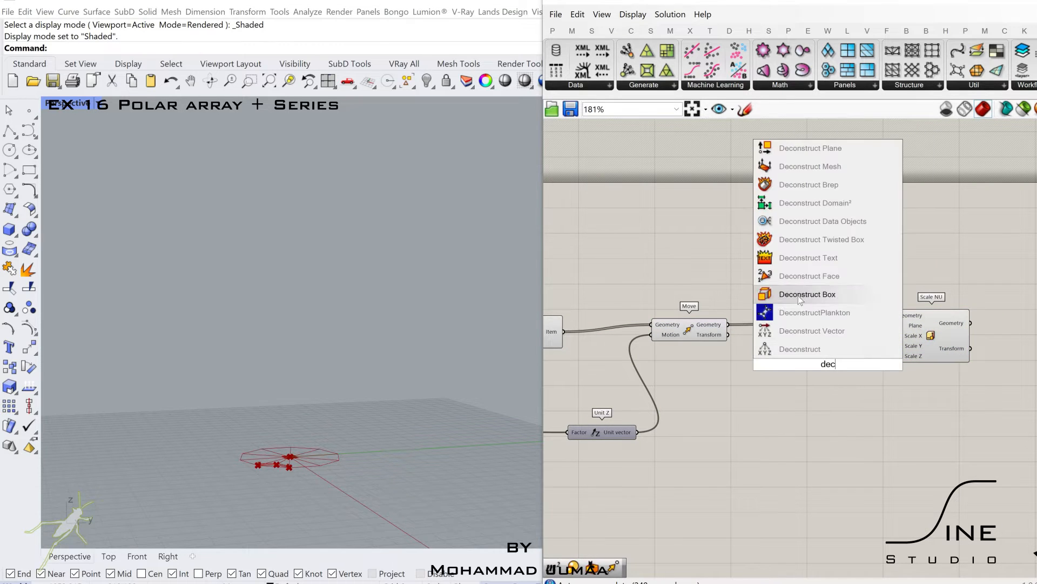
click(796, 193)
- Add a List Item component, feed it Deconstruct Brep's Vertices and connect its Item output to Scale NU's Plane
double_click(828, 396)
text(listitem)
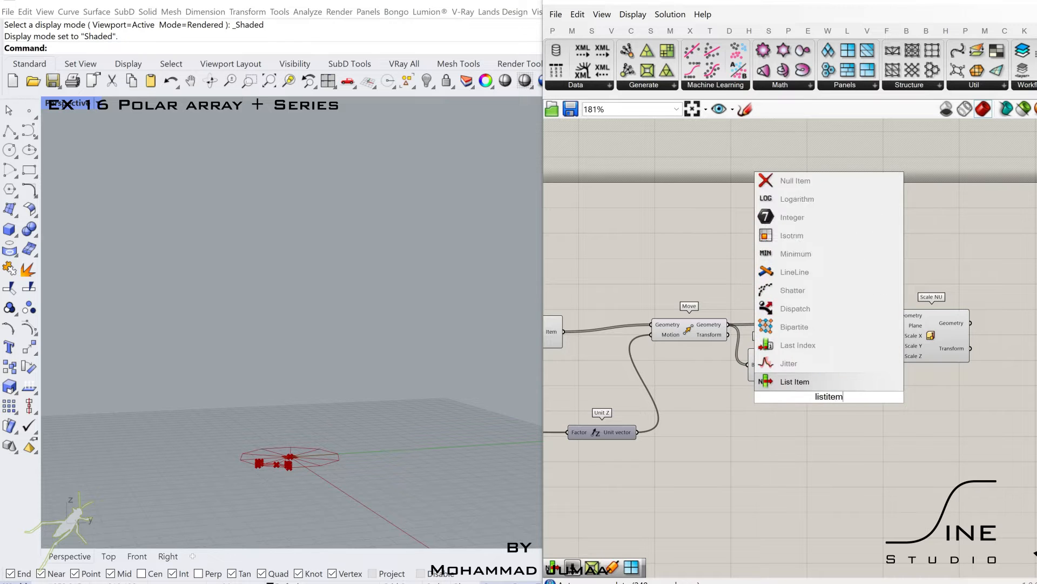
click(816, 380)
scroll(817, 380, up, 3)
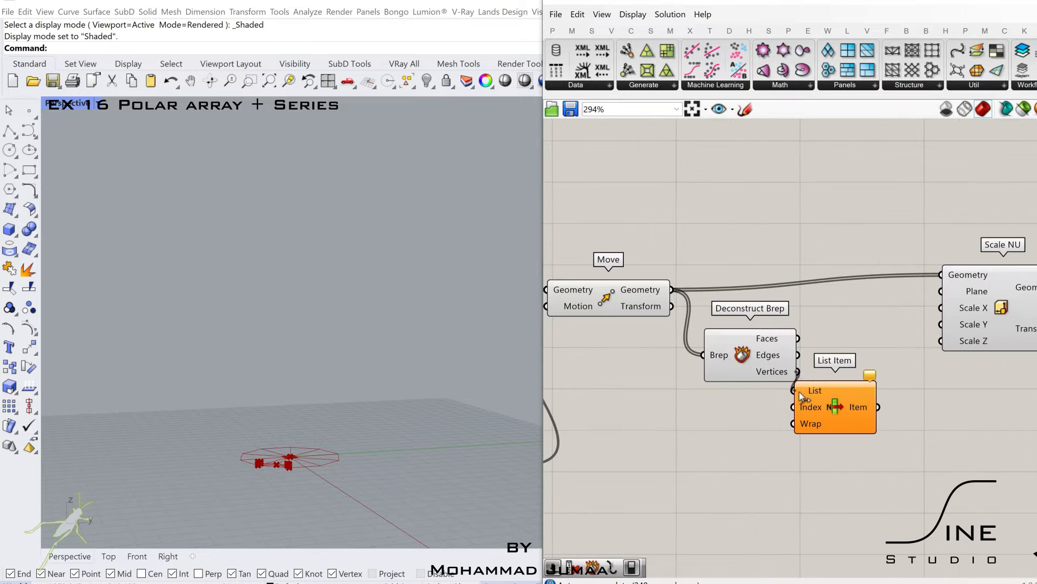
drag(800, 393, 799, 392)
drag(830, 391, 849, 411)
right_drag(849, 411, 757, 412)
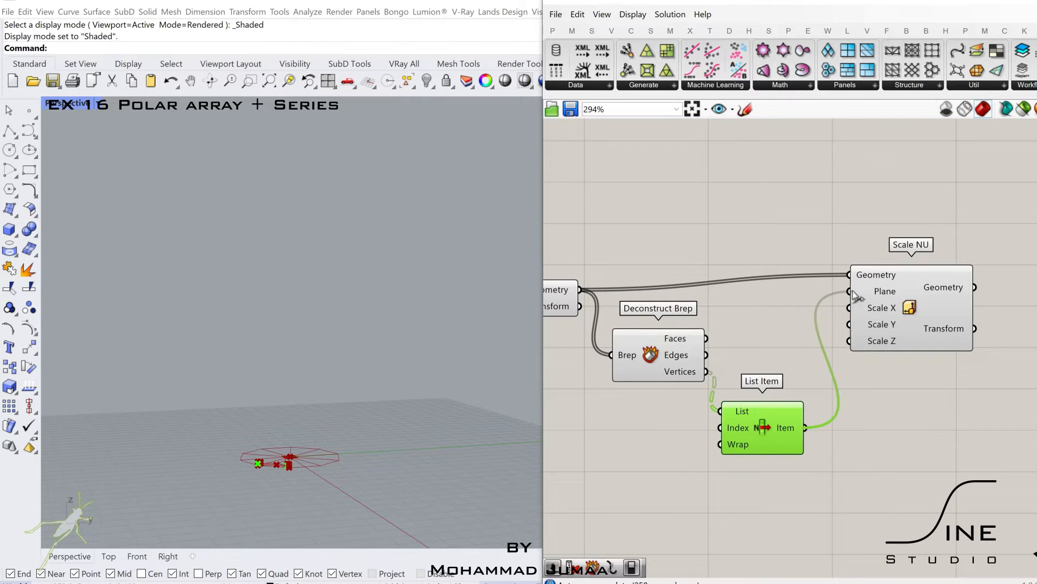
drag(858, 296, 915, 296)
- Add a number slider of 4, place it below List Item and connect it to Scale NU's Scale Z input
double_click(889, 412)
text(4)
key(Return)
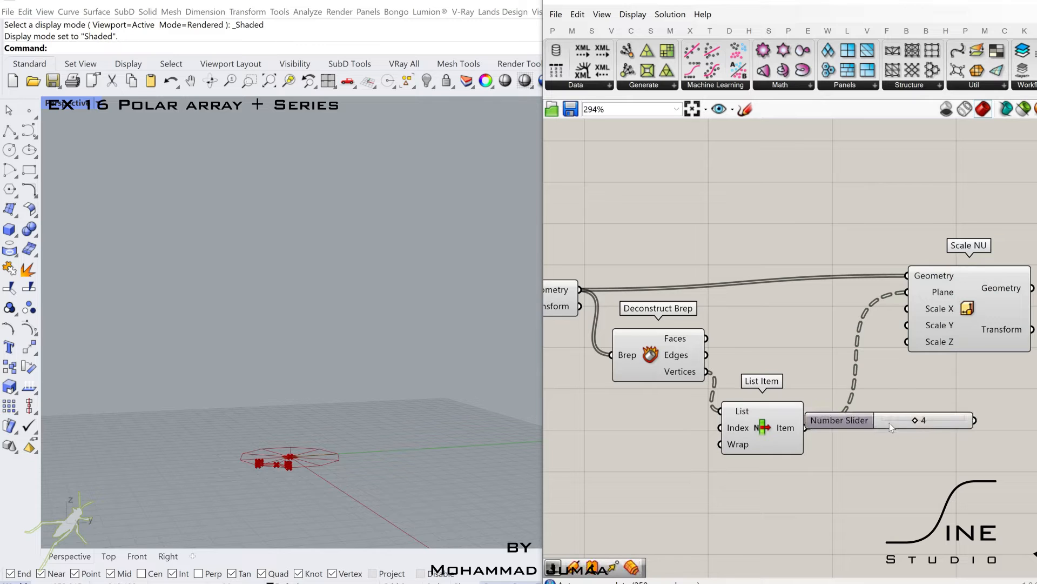
drag(859, 420, 708, 500)
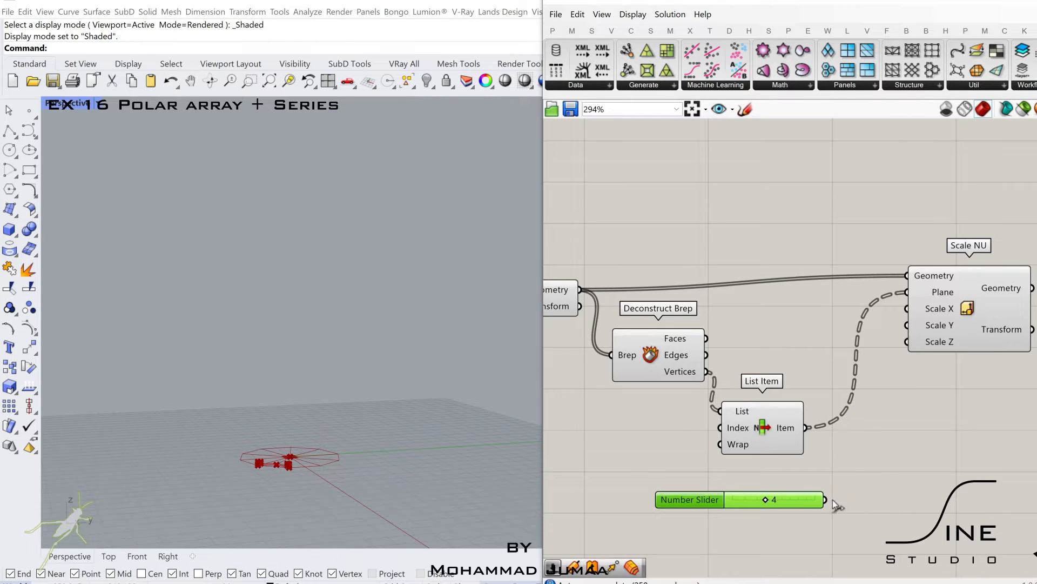
click(925, 327)
right_drag(900, 396, 814, 398)
click(813, 397)
- Below the Extrude component, add a second Move component with a Unit Z vector connected to its Motion input
scroll(814, 397, down, 5)
right_drag(771, 423, 897, 377)
scroll(897, 376, down, 2)
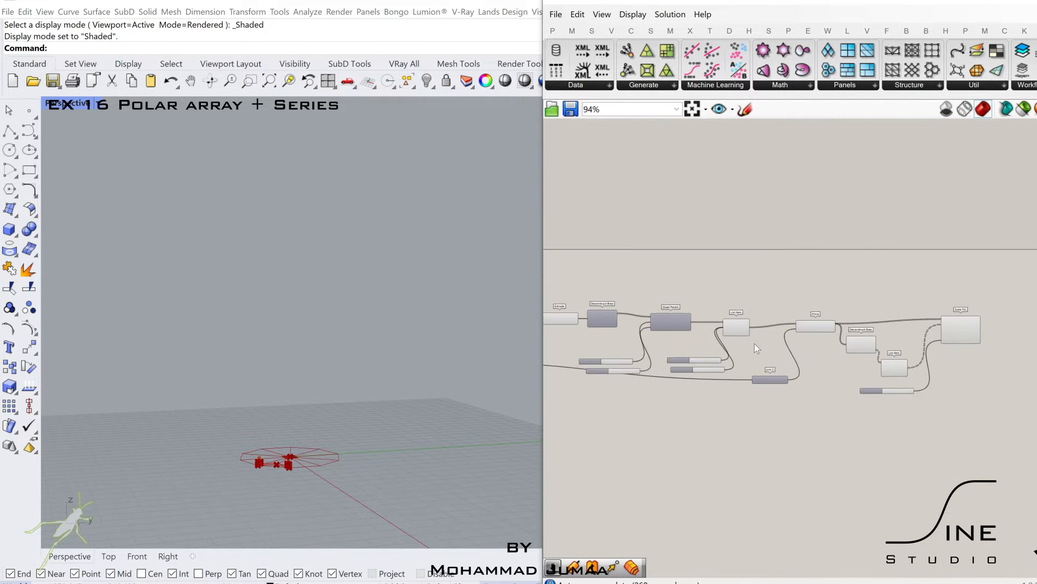
click(741, 330)
right_drag(738, 369, 931, 362)
right_drag(718, 333, 723, 326)
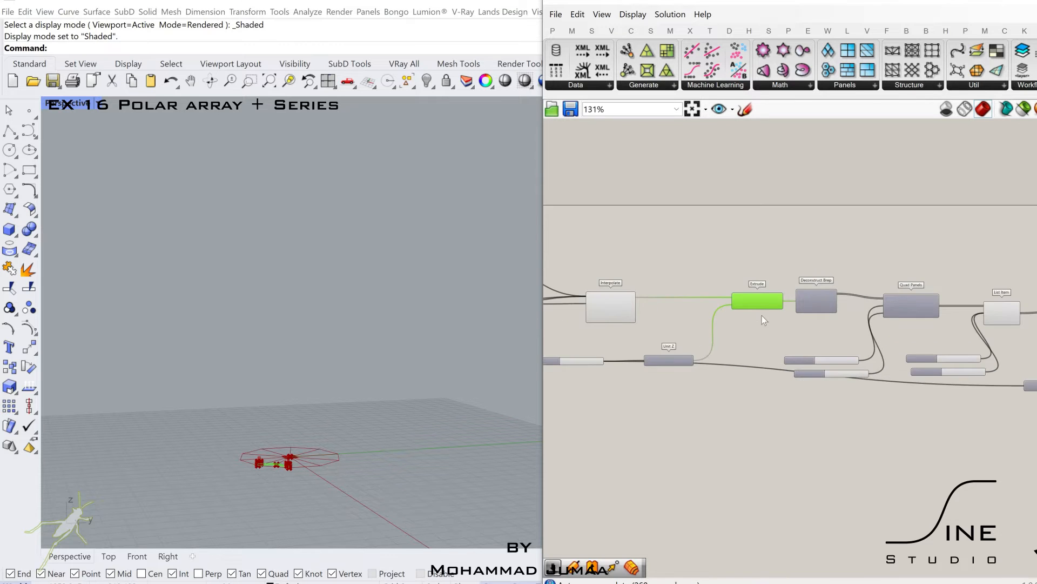
scroll(738, 326, up, 3)
double_click(794, 437)
text(move)
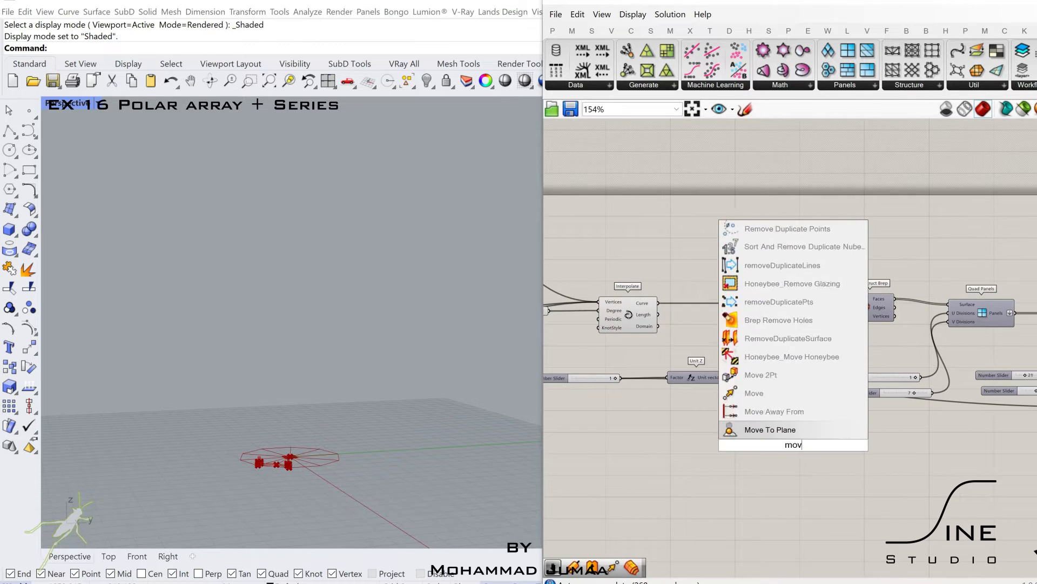
key(Return)
double_click(779, 477)
text(z)
key(Return)
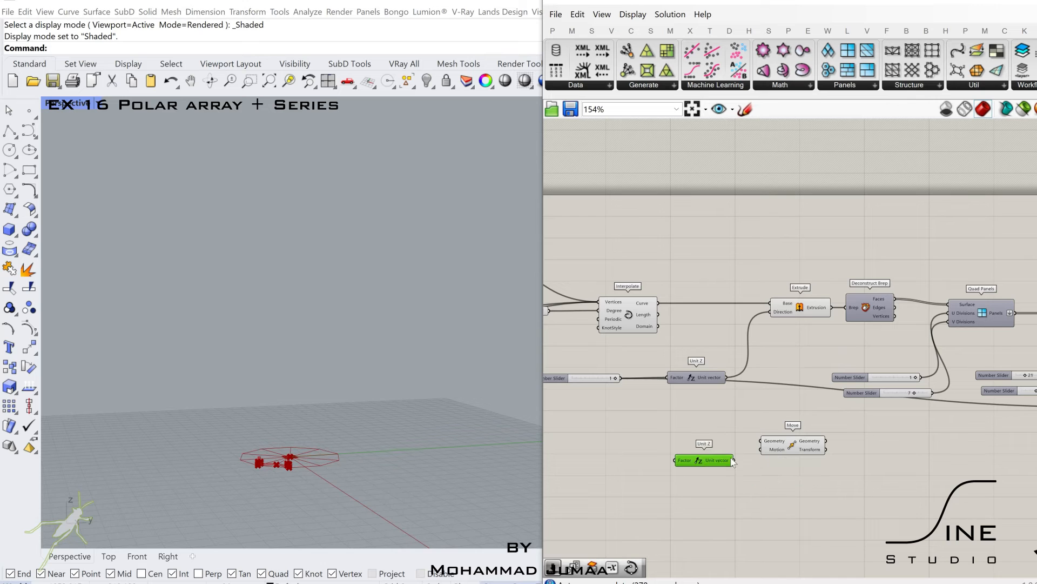
- Add an Addition component, connect the extrusion height slider to B and its Result to the new Unit Z's Factor
right_drag(670, 467, 732, 457)
double_click(673, 461)
text(add)
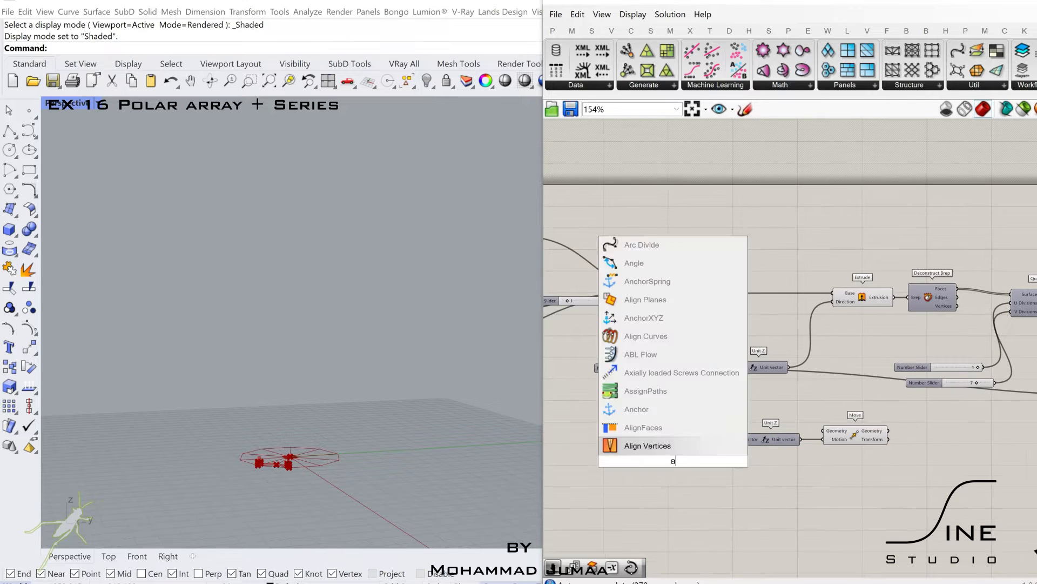
click(668, 445)
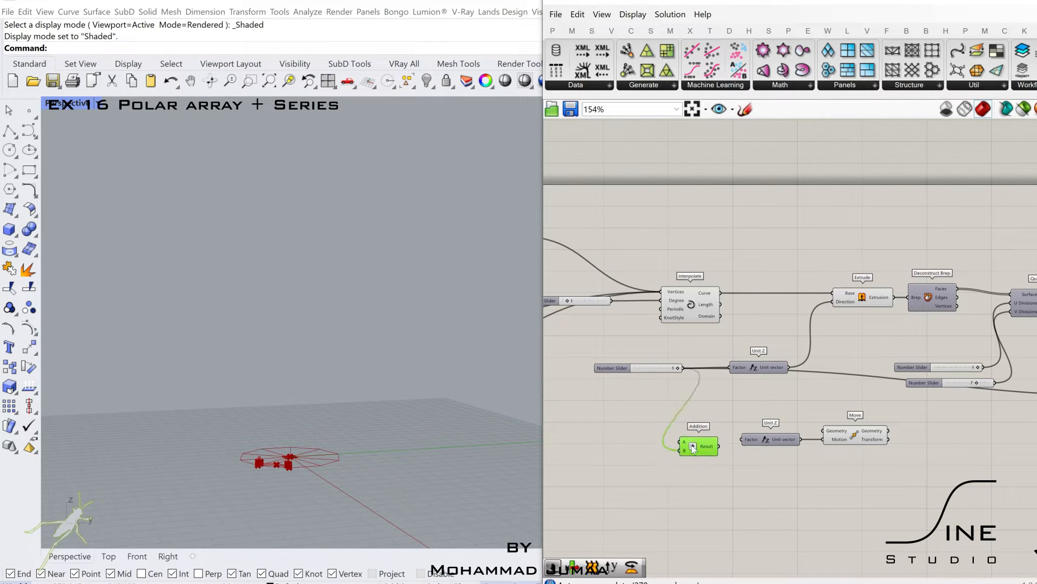
scroll(850, 425, down, 1)
- Move the Addition, Unit Z and Move components farther along the definition and connect Extrude's Extrusion output to Move's Geometry
drag(909, 419, 708, 494)
drag(804, 439, 920, 459)
scroll(920, 459, down, 3)
right_drag(919, 459, 731, 455)
scroll(701, 370, up, 4)
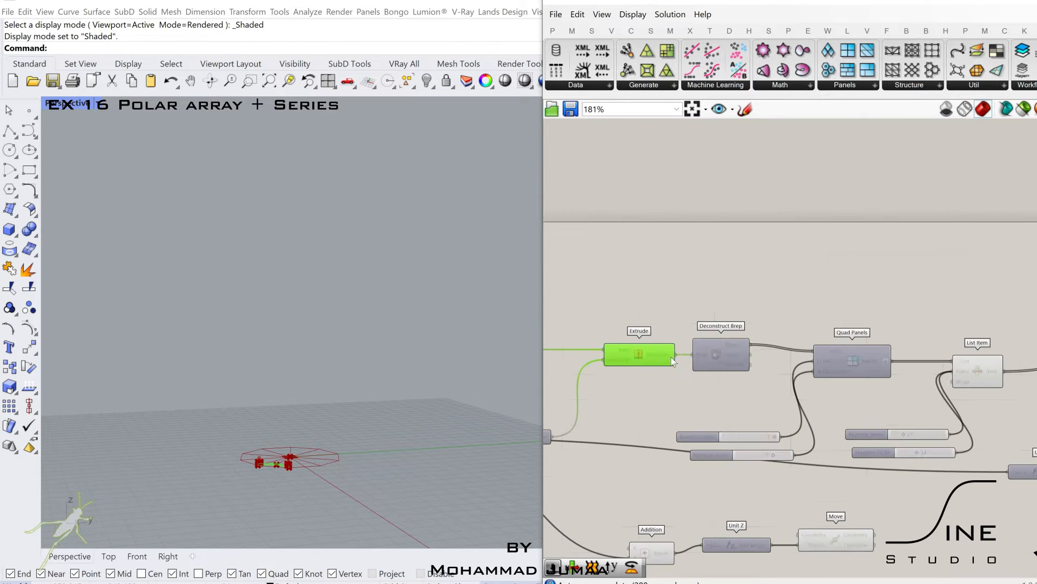
drag(676, 355, 779, 515)
- Relocate the Addition, Unit Z and Move components beneath the Scale Z slider and connect that slider to Addition's A input
scroll(800, 527, down, 2)
right_drag(858, 516, 796, 442)
drag(801, 436, 979, 500)
right_drag(897, 483, 652, 445)
scroll(851, 407, up, 2)
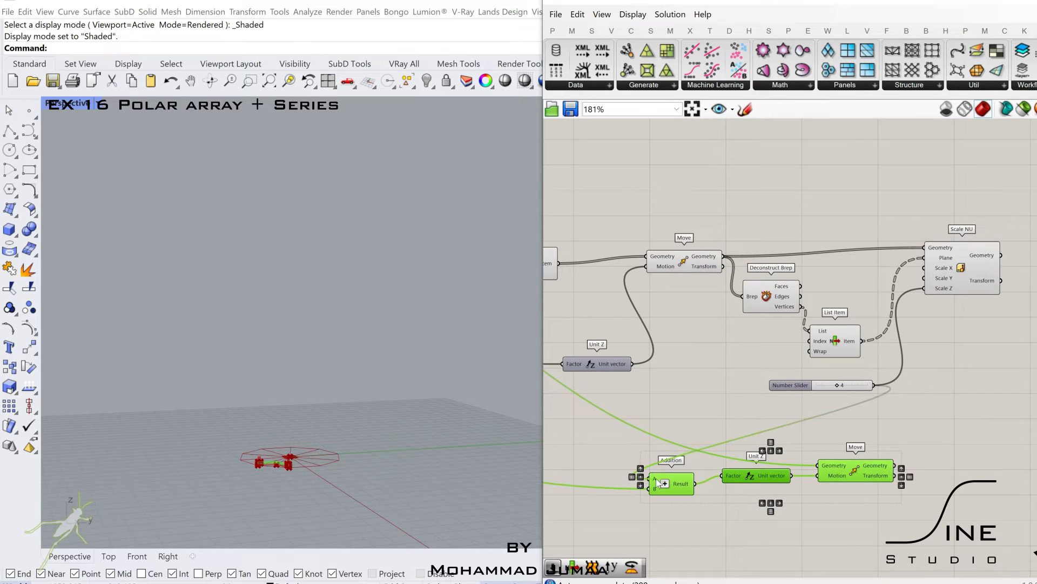
- Examine the previews of the lower Move, the Scale NU and the upstream panel components by selecting them together
drag(658, 482, 655, 479)
click(828, 446)
shift+click(960, 278)
right_drag(703, 342, 875, 351)
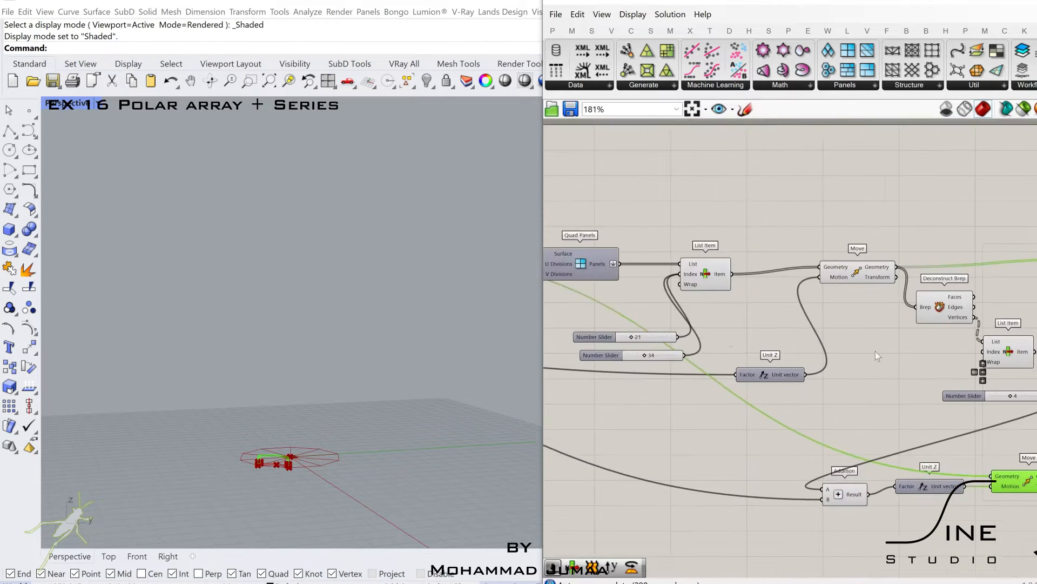
right_drag(624, 300, 692, 310)
scroll(753, 311, down, 2)
shift+click(662, 292)
scroll(802, 371, down, 2)
- Add a Polar Array component above the Interpolate component near the Point On Curve slider
right_drag(886, 362, 778, 374)
right_drag(583, 345, 938, 343)
scroll(777, 300, up, 2)
right_drag(927, 278, 847, 298)
scroll(847, 299, up, 5)
double_click(846, 302)
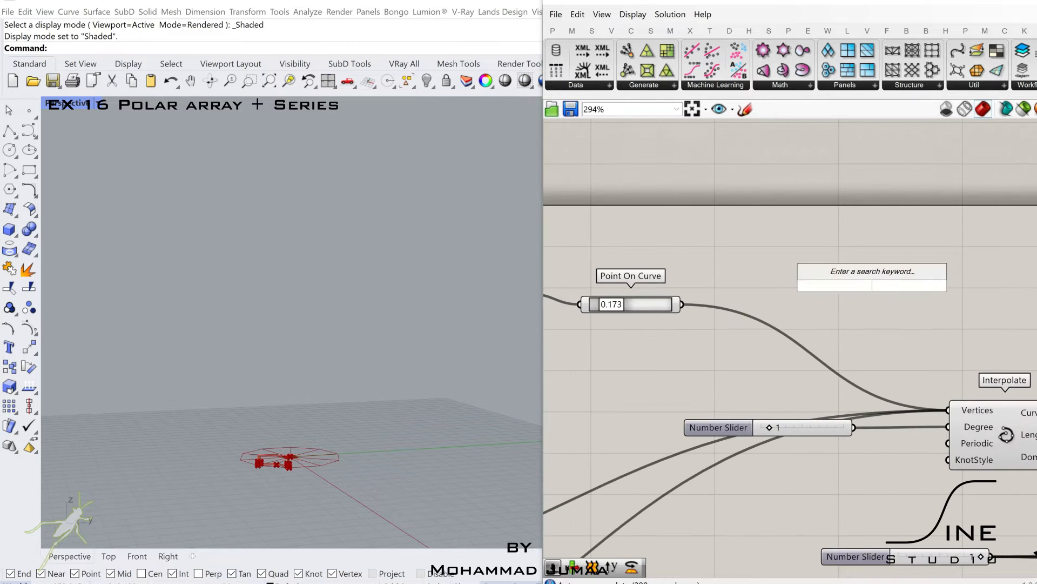
text(polar)
click(833, 248)
click(800, 306)
scroll(800, 308, down, 2)
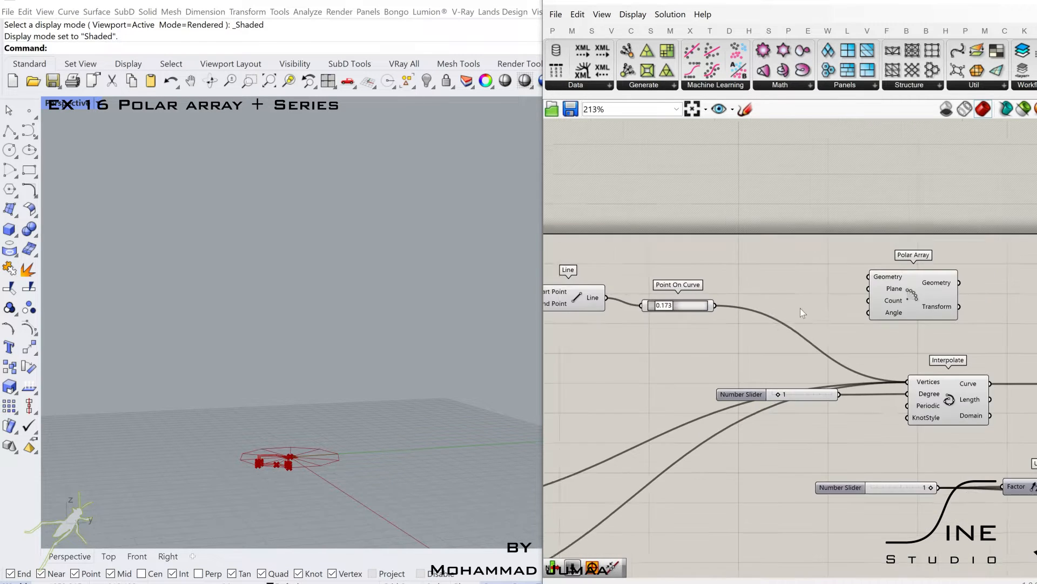
- Move the Polar Array component farther along the definition, placing it above the Extrude that follows Interpolate
right_drag(799, 308, 707, 308)
drag(815, 294, 996, 291)
right_drag(845, 329, 634, 330)
click(681, 380)
right_drag(735, 352, 699, 358)
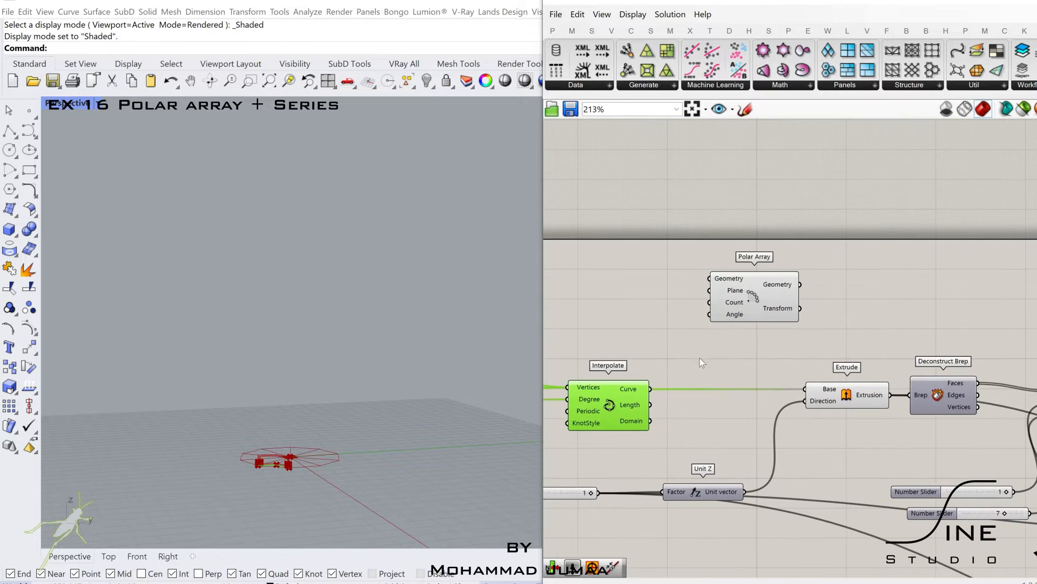
drag(754, 286, 818, 275)
- Add a Join Curves component fed by Polar Array's Geometry output, and connect Interpolate's Curve to Polar Array's Geometry input
double_click(699, 345)
text(join)
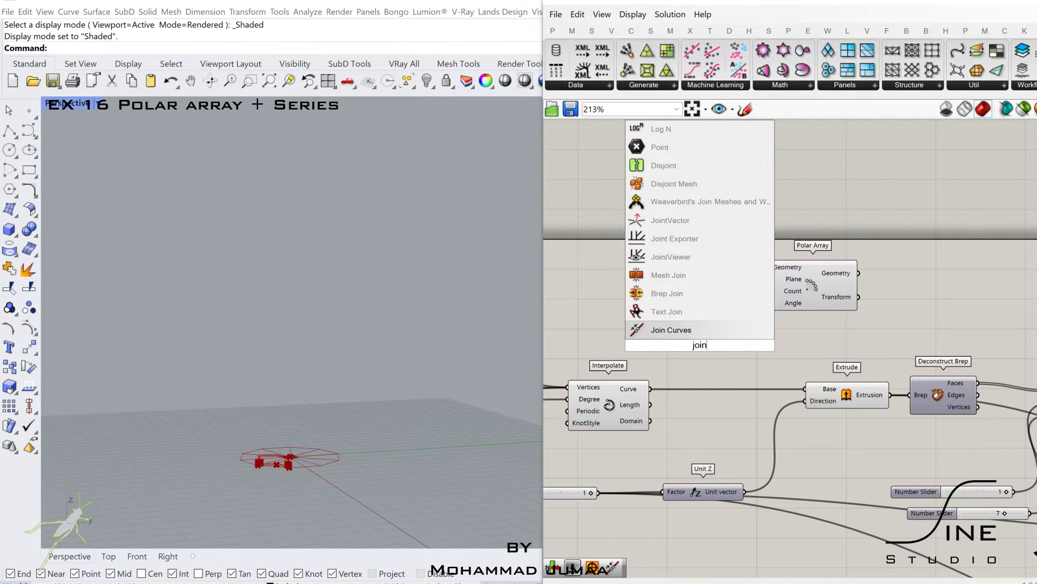
key(Return)
right_click(680, 338)
click(702, 432)
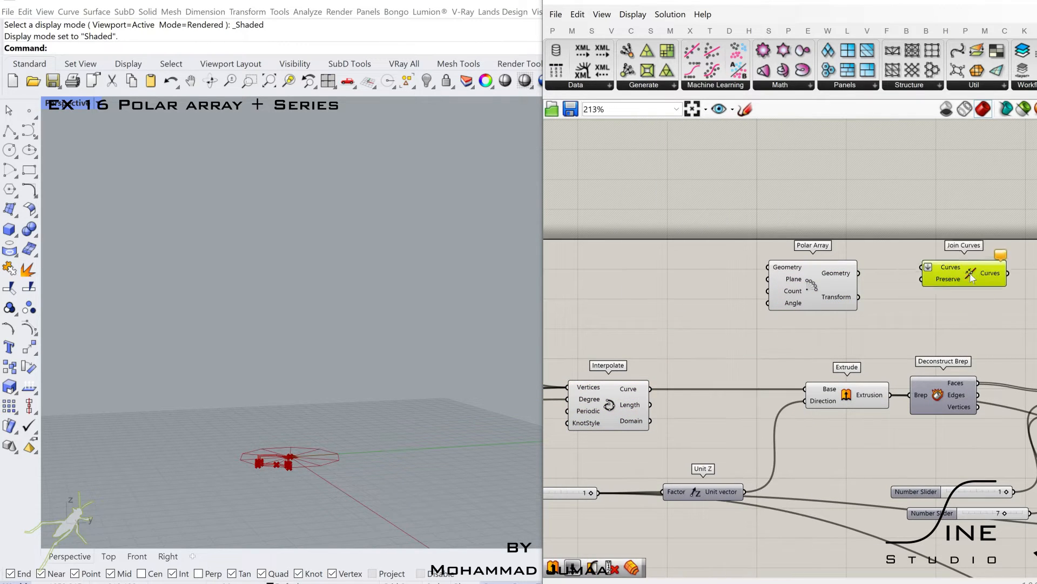
click(644, 390)
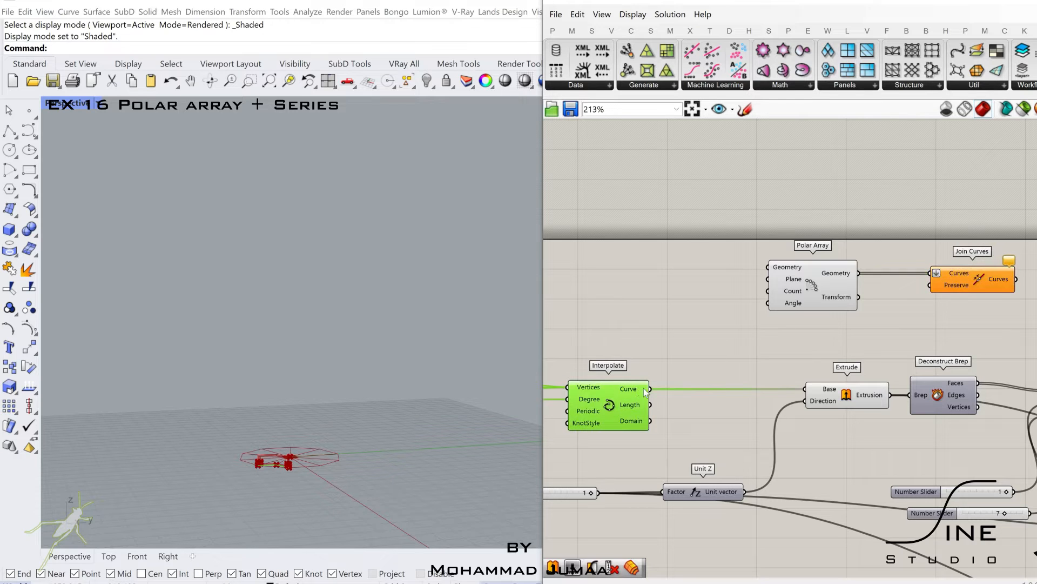
drag(759, 279, 768, 268)
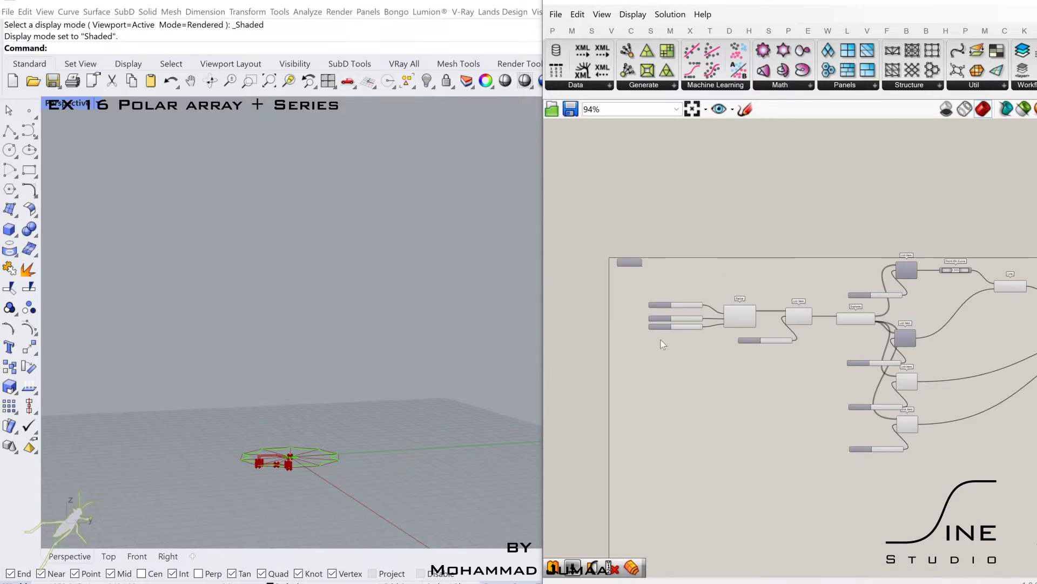
- Connect the radial grid's polar cell count slider to Polar Array's Count input
right_drag(763, 320, 700, 333)
drag(697, 346, 1023, 259)
right_drag(1008, 251, 747, 301)
click(772, 300)
click(960, 270)
right_drag(979, 277, 720, 298)
click(721, 302)
- Add an Extrude component after Join Curves and a Unit Z component below it
double_click(839, 276)
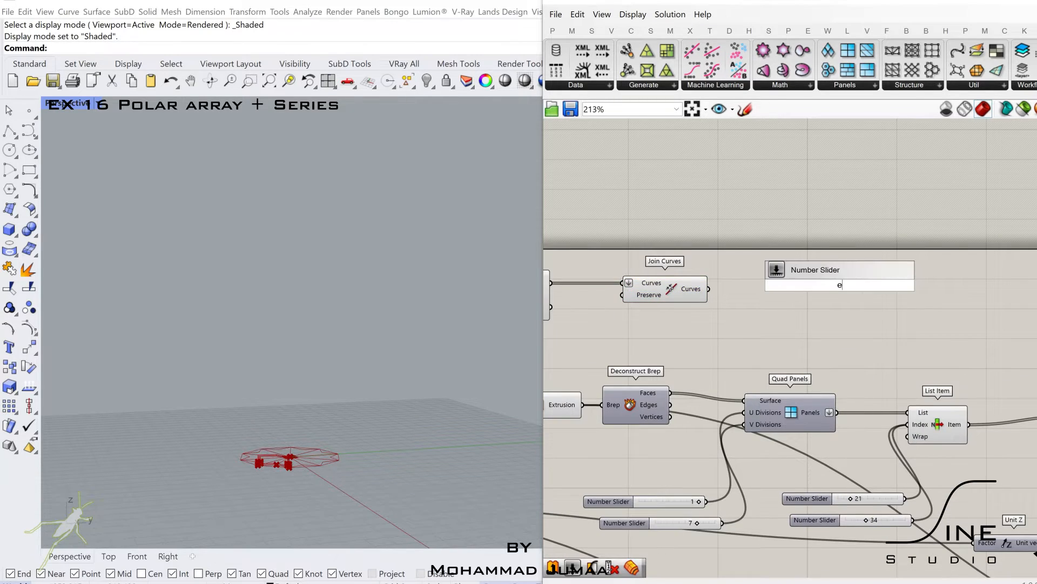
text(extrude)
click(811, 142)
double_click(766, 326)
text(unit z)
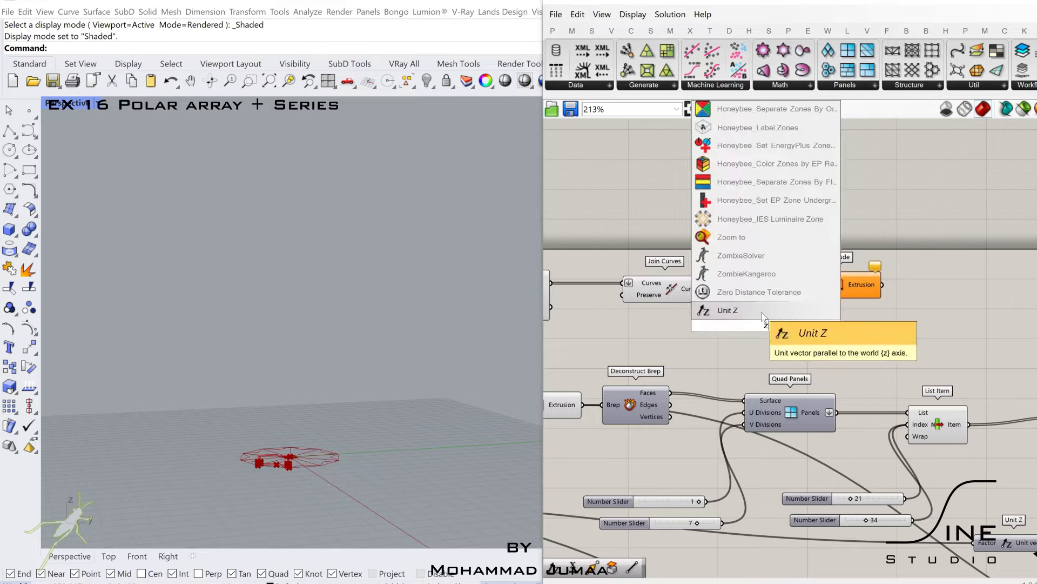
key(Return)
- Add a Cap Holes component for the new Extrude's Extrusion output and connect Join Curves' Curves output to Extrude's Base
double_click(860, 317)
text(ca)
click(855, 303)
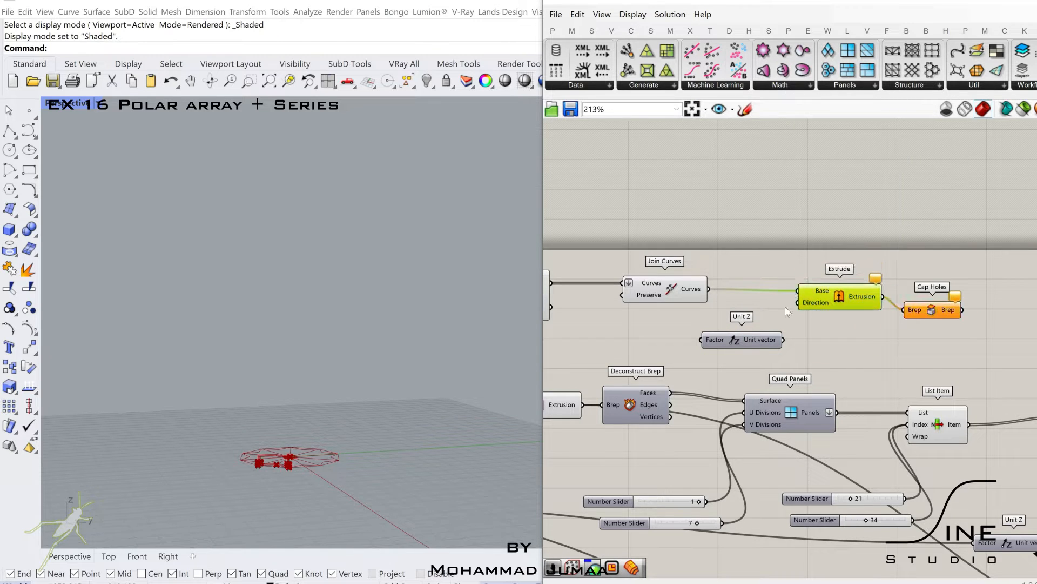
- Connect Unit Z's vector to the new Extrude's Direction and add a 0.35 number slider for Unit Z's Factor
drag(788, 340, 799, 303)
right_drag(715, 321, 744, 312)
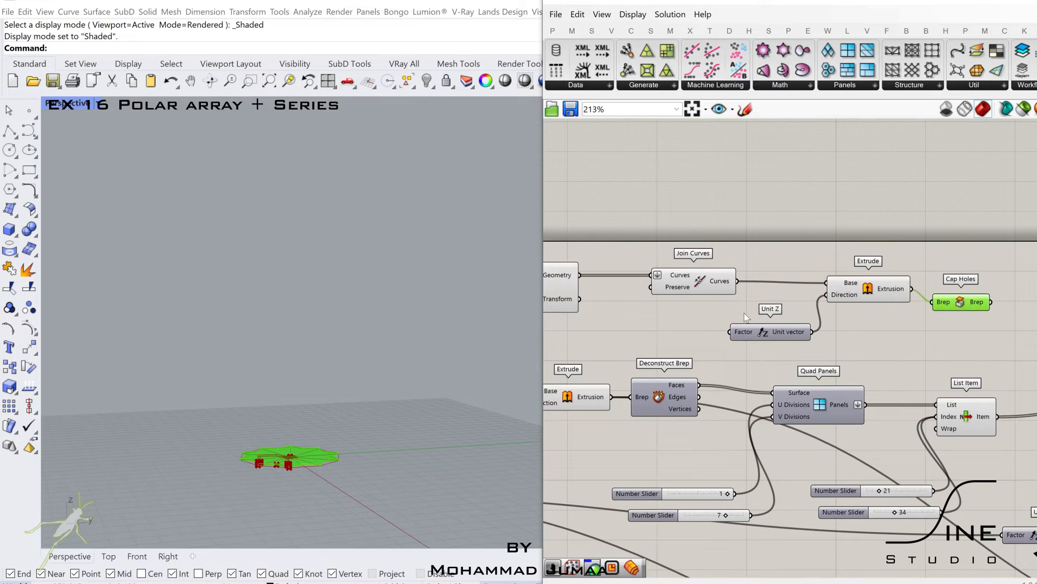
double_click(689, 325)
text(0.35)
key(Return)
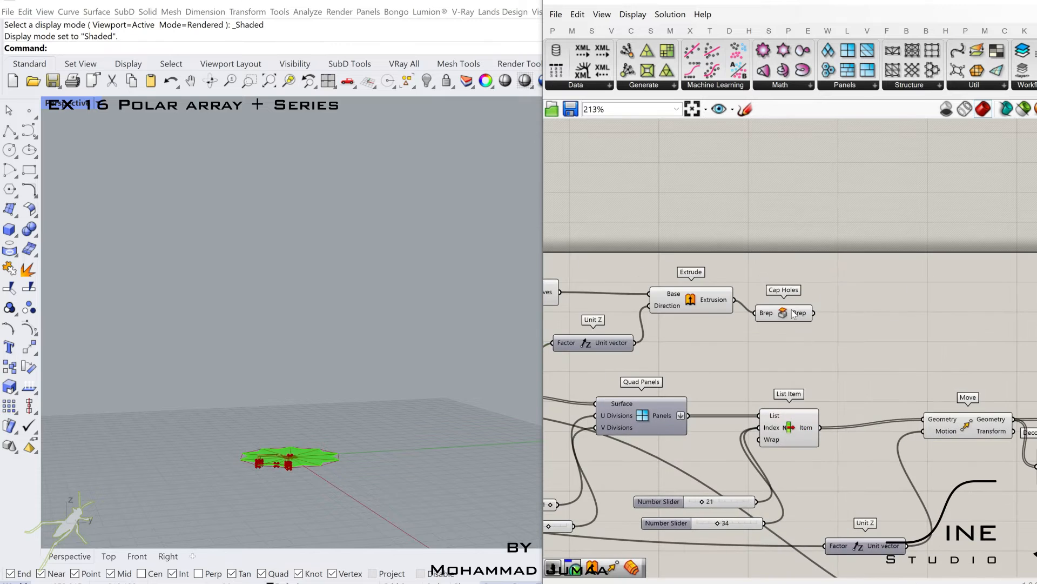
- Add a Move component beyond Cap Holes, leaving room for a vector component between them
scroll(828, 324, down, 5)
scroll(757, 432, up, 3)
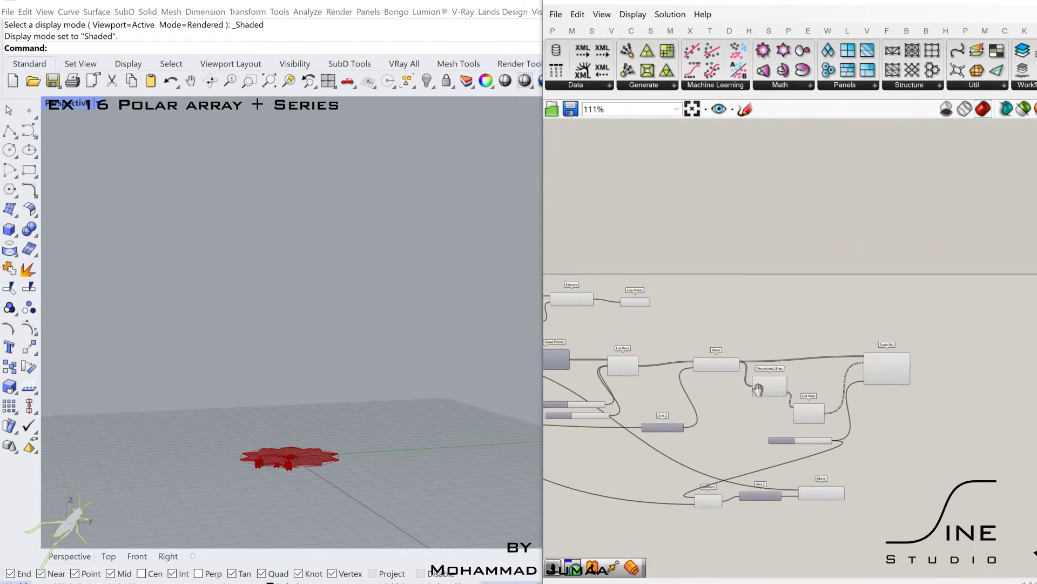
click(813, 492)
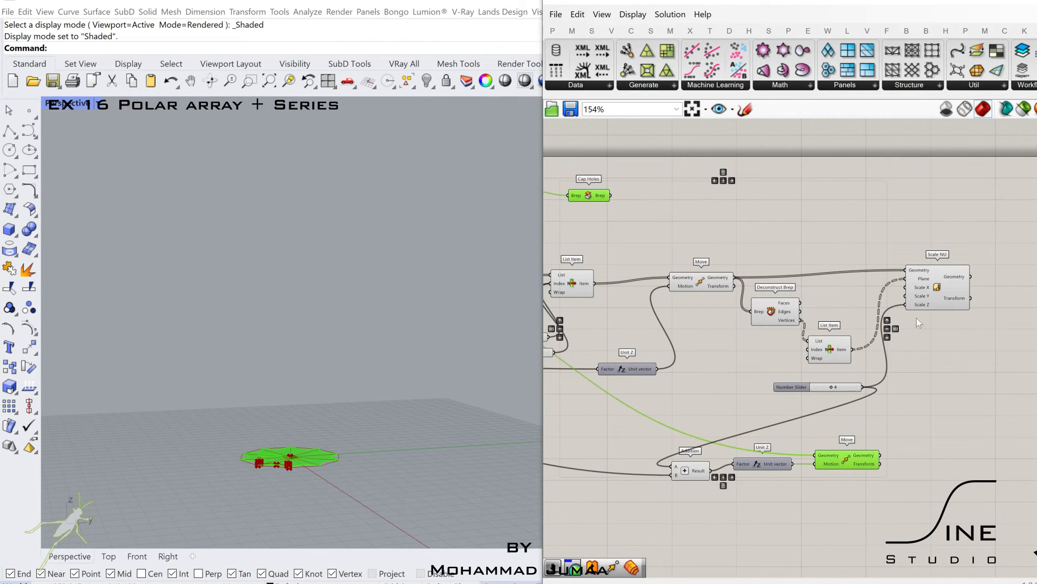
right_drag(900, 357, 962, 375)
click(898, 373)
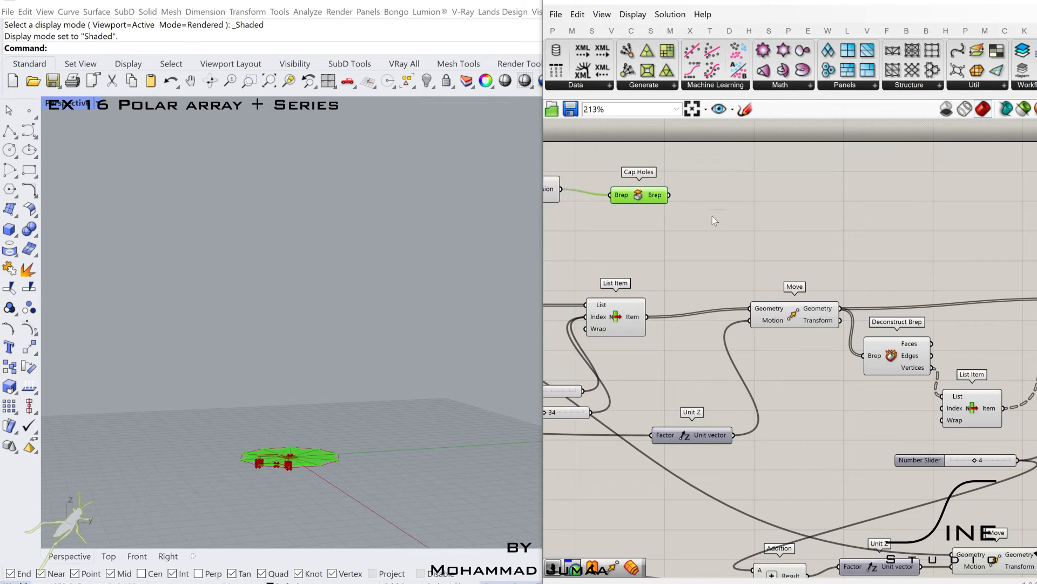
scroll(712, 216, up, 1)
double_click(713, 216)
text(move)
click(686, 371)
scroll(759, 242, up, 2)
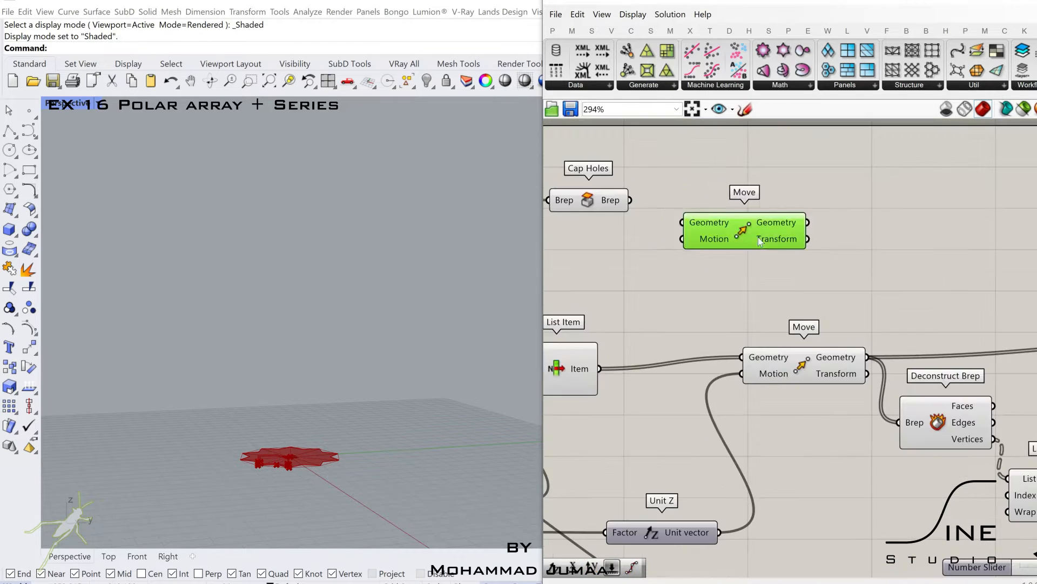
drag(759, 241, 811, 240)
- Add a Unit Z component below Cap Holes and connect its Unit vector output to the new Move's Motion
double_click(637, 270)
text(unit z)
click(660, 271)
drag(640, 277, 658, 267)
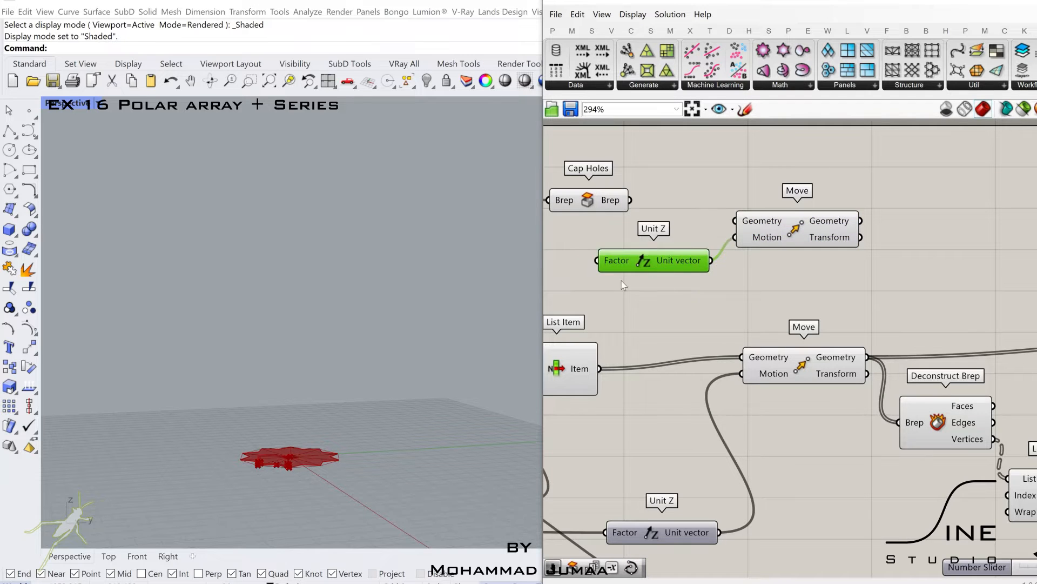
click(621, 283)
- Add a number slider of 5 for the new Unit Z's Factor and connect Cap Holes' Brep to the new Move's Geometry
right_drag(621, 282, 771, 292)
right_drag(661, 285, 615, 290)
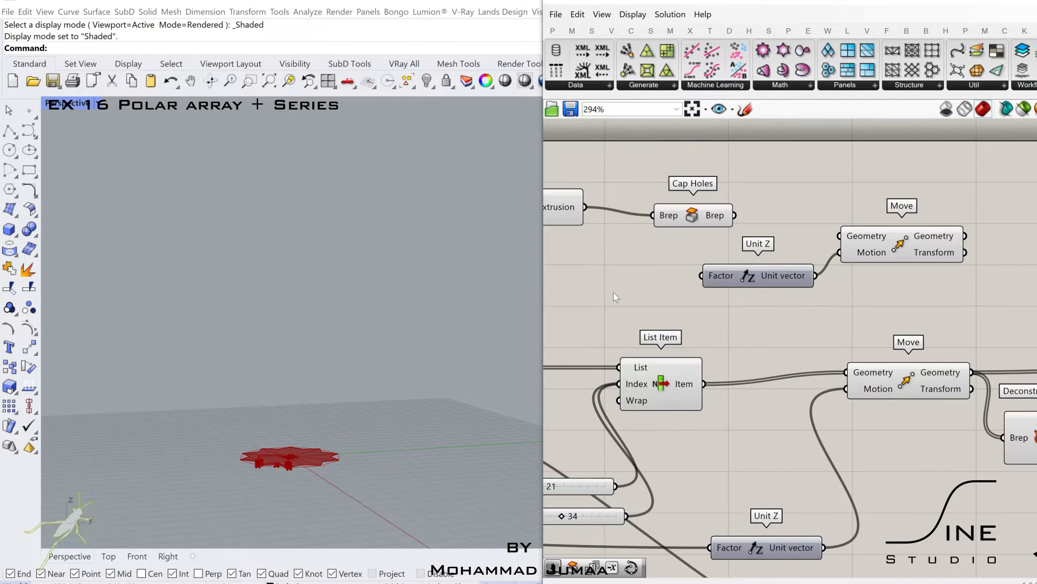
double_click(614, 292)
text(5)
key(Return)
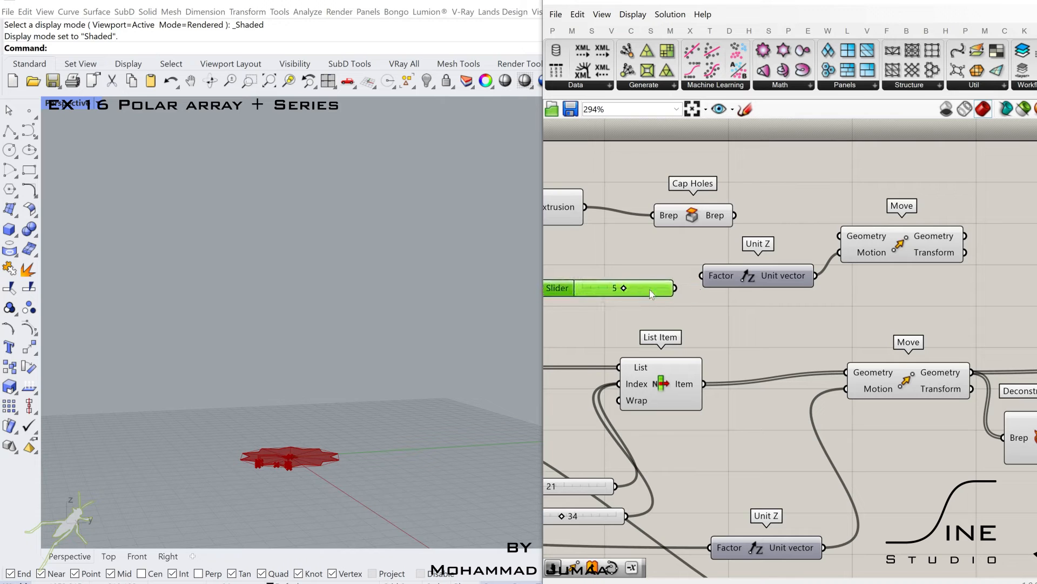
click(876, 243)
- Compare the moved slab with the scaled panels and set the slab's Unit Z factor slider to 6
scroll(876, 244, down, 3)
right_drag(1015, 373, 784, 334)
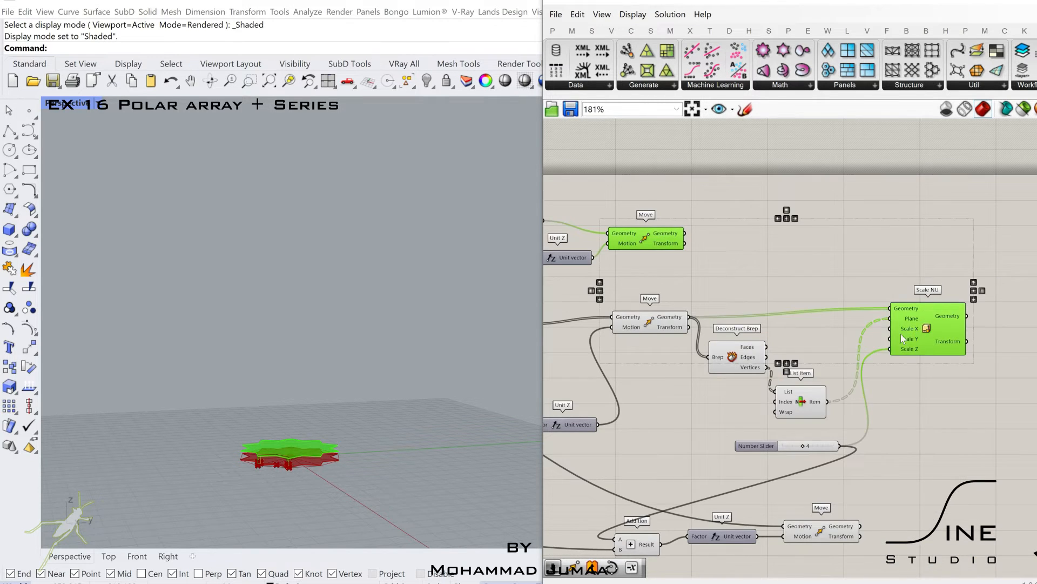
right_drag(737, 464, 878, 506)
scroll(618, 308, up, 5)
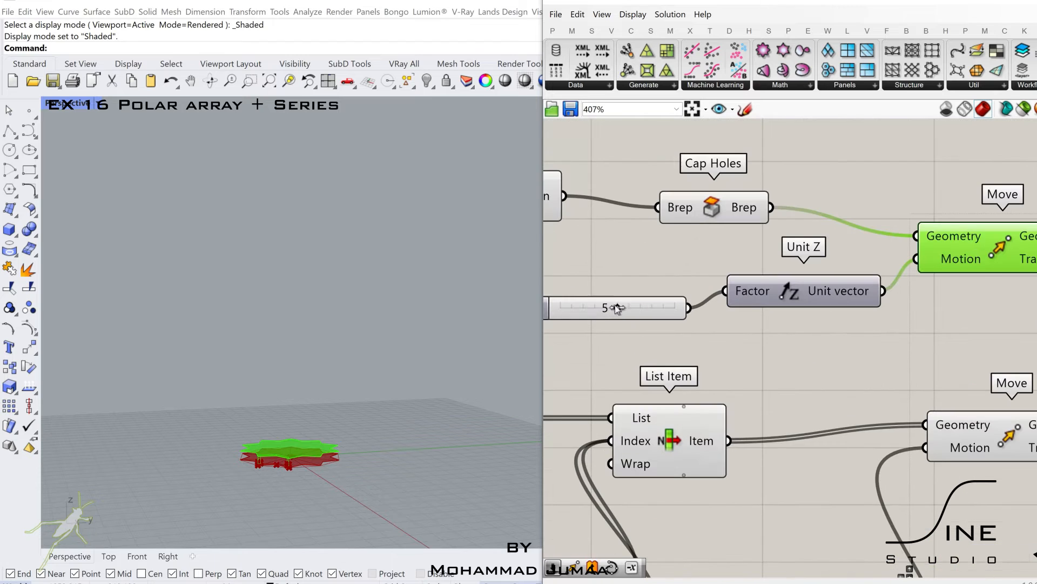
click(617, 332)
scroll(621, 331, down, 7)
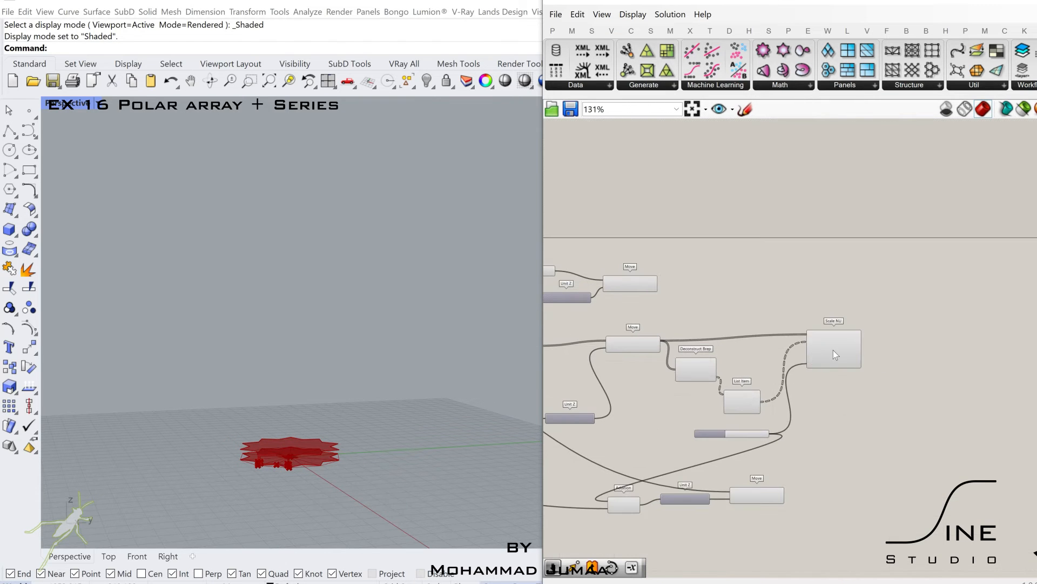
scroll(826, 438, down, 2)
double_click(856, 403)
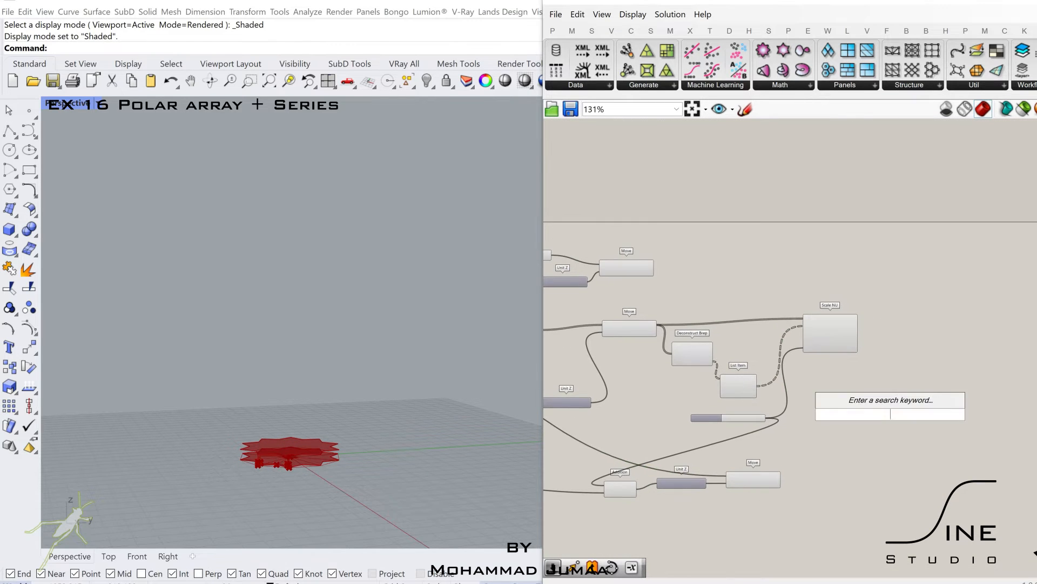
key(Escape)
- Duplicate the Polar Array component with its Count connection and place the copy beyond Scale NU
scroll(686, 382, down, 2)
scroll(813, 328, up, 3)
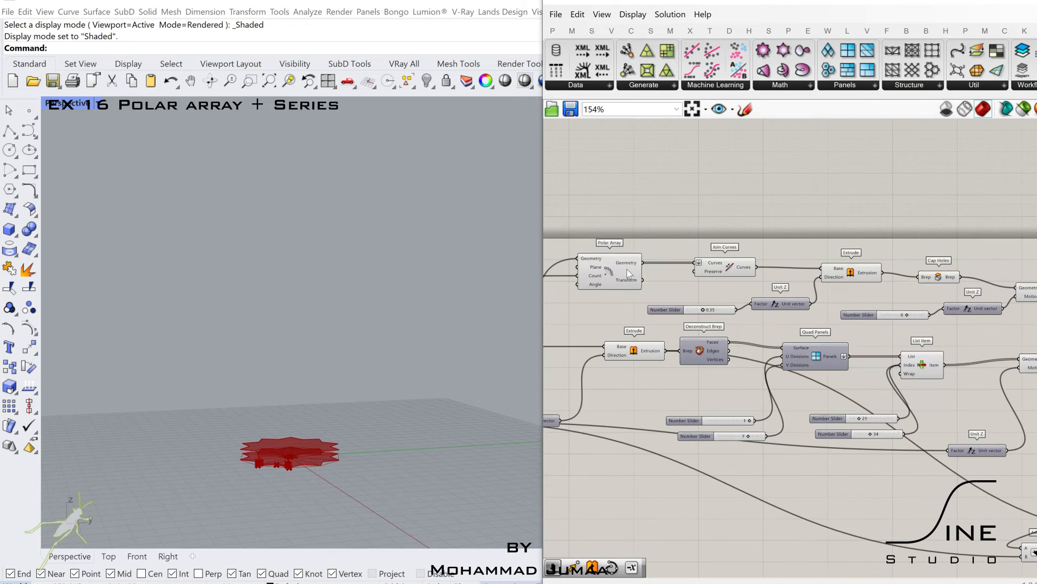
click(624, 269)
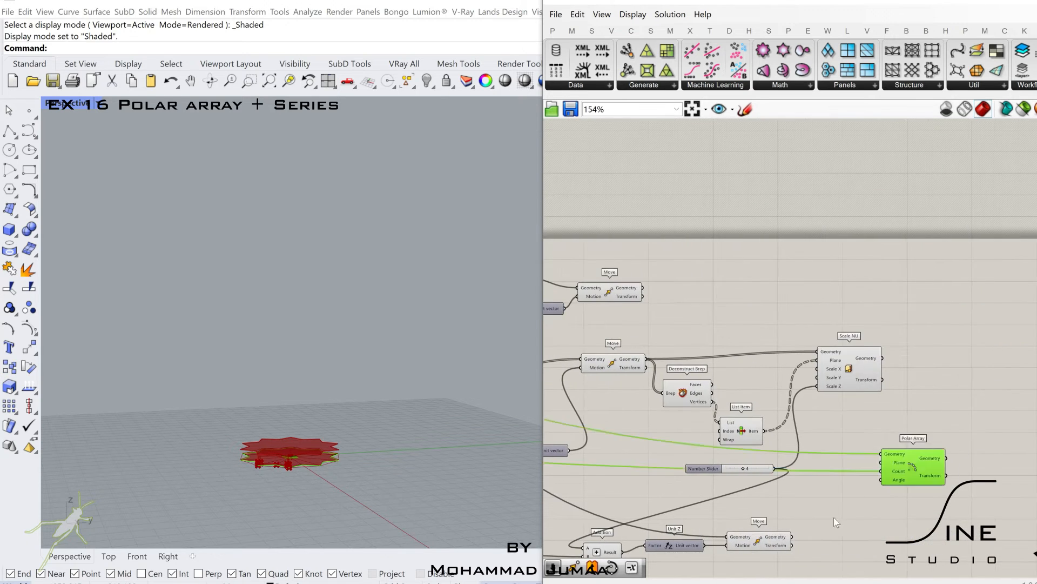
scroll(835, 517, up, 3)
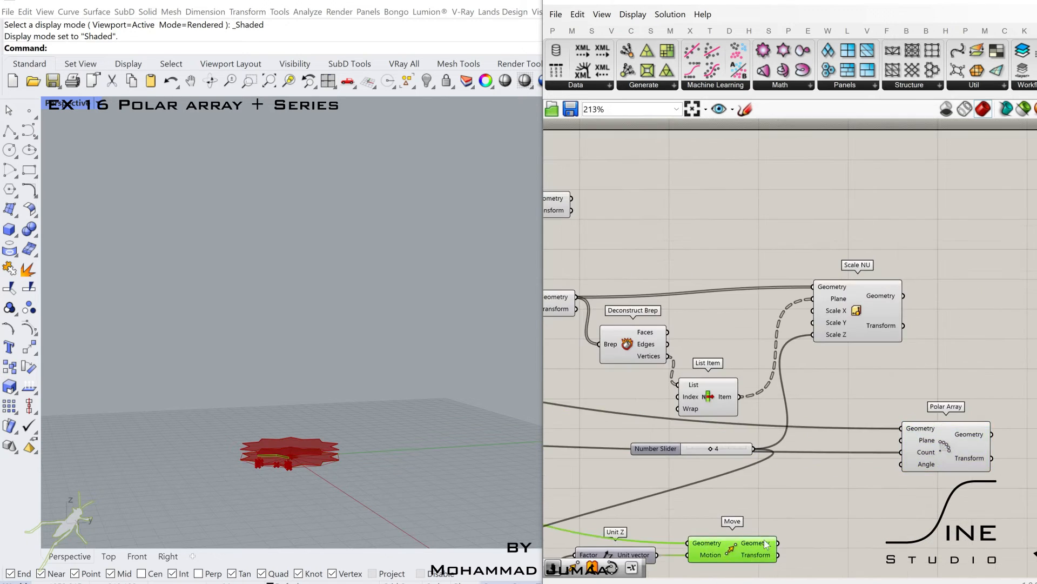
click(804, 332)
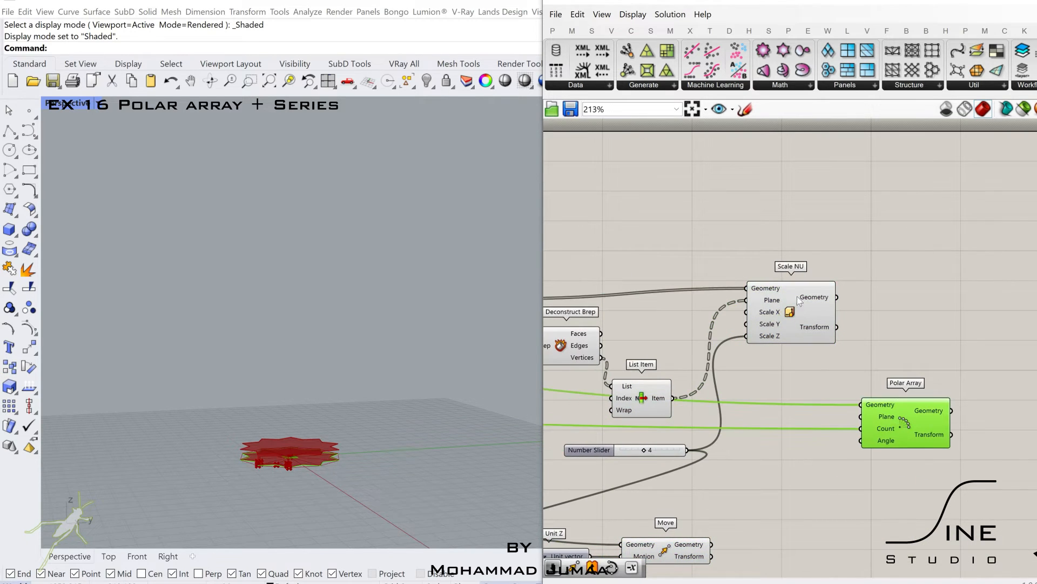
- Connect the Geometry outputs of Scale NU and the lower Move to the duplicated Polar Array's Geometry input
mouse_move(872, 390)
mouse_down()
mouse_move(863, 404)
mouse_move(878, 402)
mouse_up()
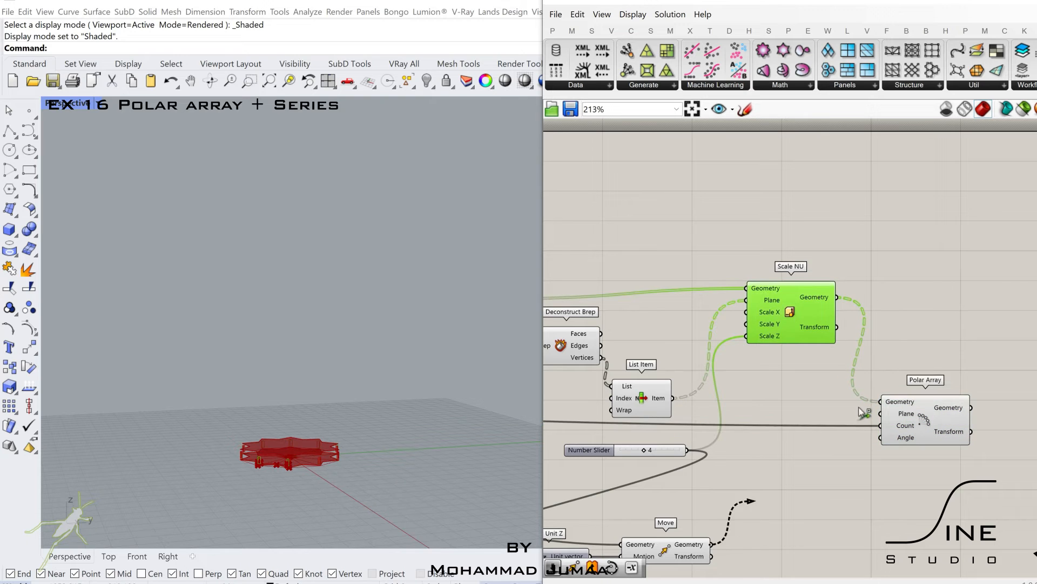
click(901, 418)
scroll(829, 470, down, 3)
- Add the Extrusion output of the Extrude following Interpolate to the duplicated Polar Array's Geometry input
right_drag(597, 387, 948, 361)
scroll(765, 296, up, 2)
click(765, 297)
click(792, 375)
scroll(793, 375, down, 2)
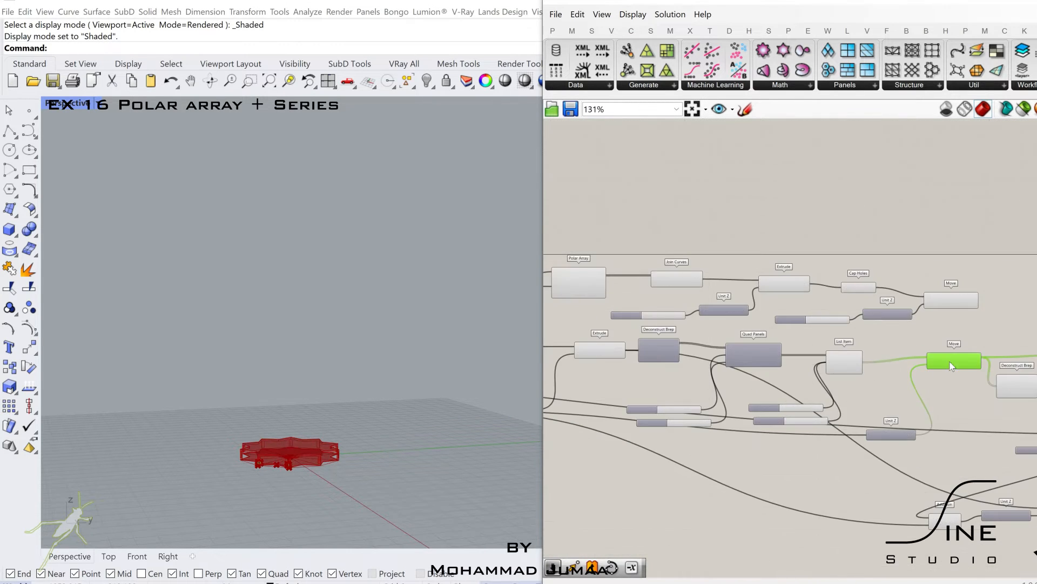
drag(628, 355, 895, 426)
click(900, 437)
scroll(901, 436, up, 4)
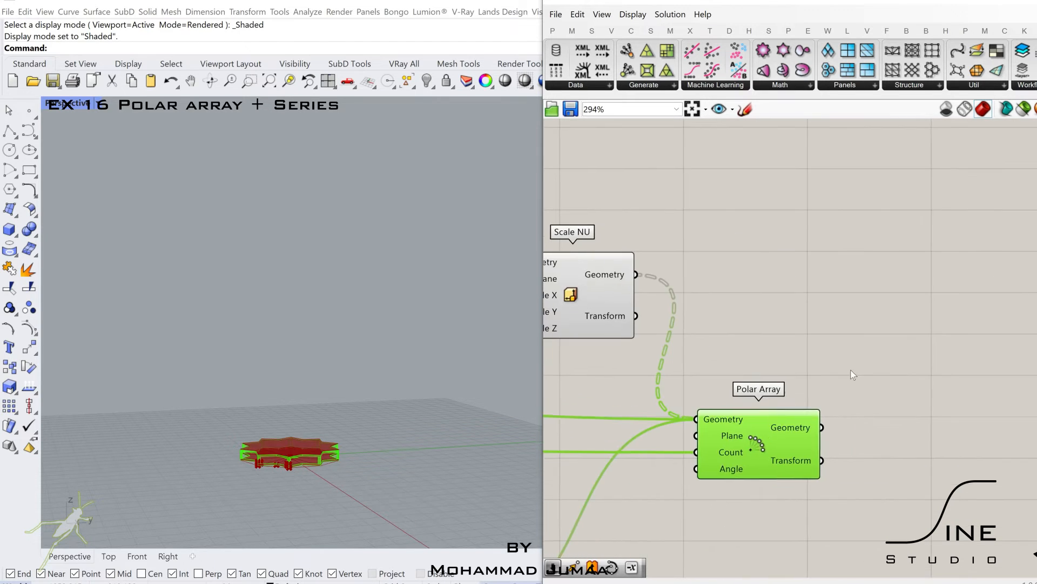
- Examine the duplicated Polar Array and Scale NU components and their results in the viewport
right_drag(743, 441, 717, 444)
click(728, 405)
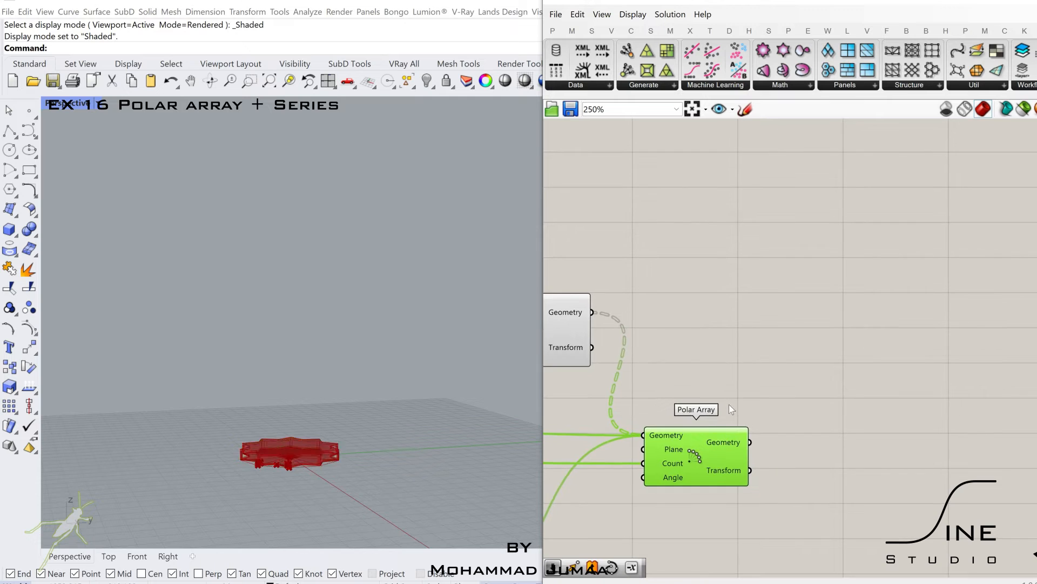
click(723, 440)
click(621, 337)
right_drag(613, 367, 746, 376)
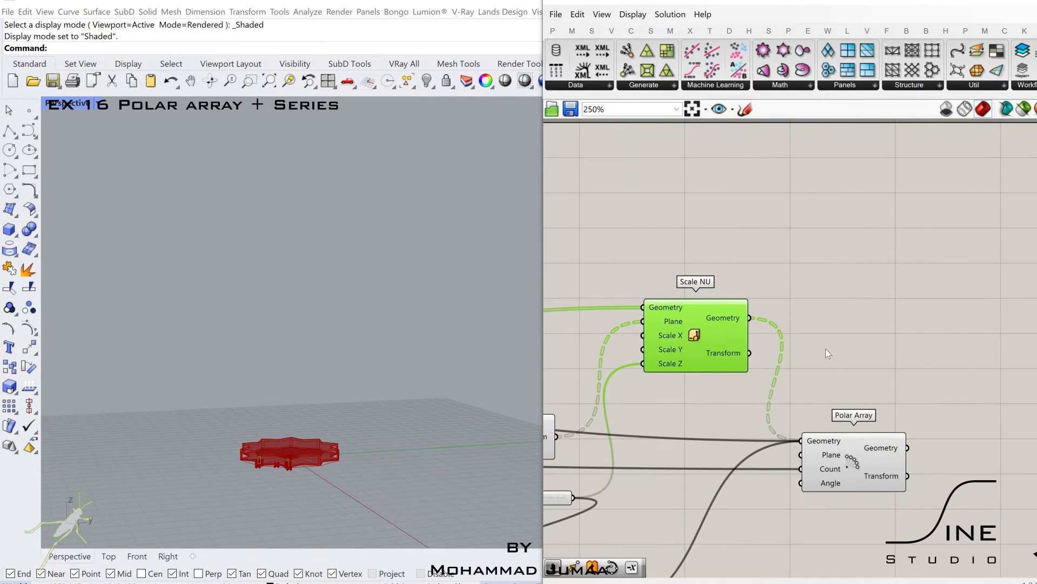
click(825, 350)
right_drag(965, 391, 787, 347)
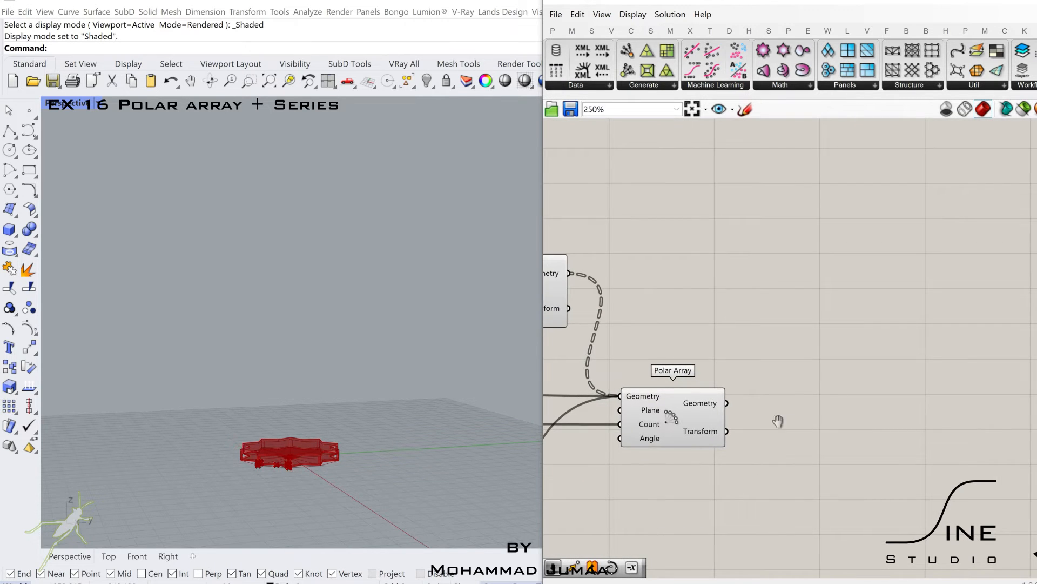
- Hide the viewport preview of the earlier components at the start of the definition
scroll(778, 421, down, 8)
drag(887, 294, 583, 473)
middle_click(621, 405)
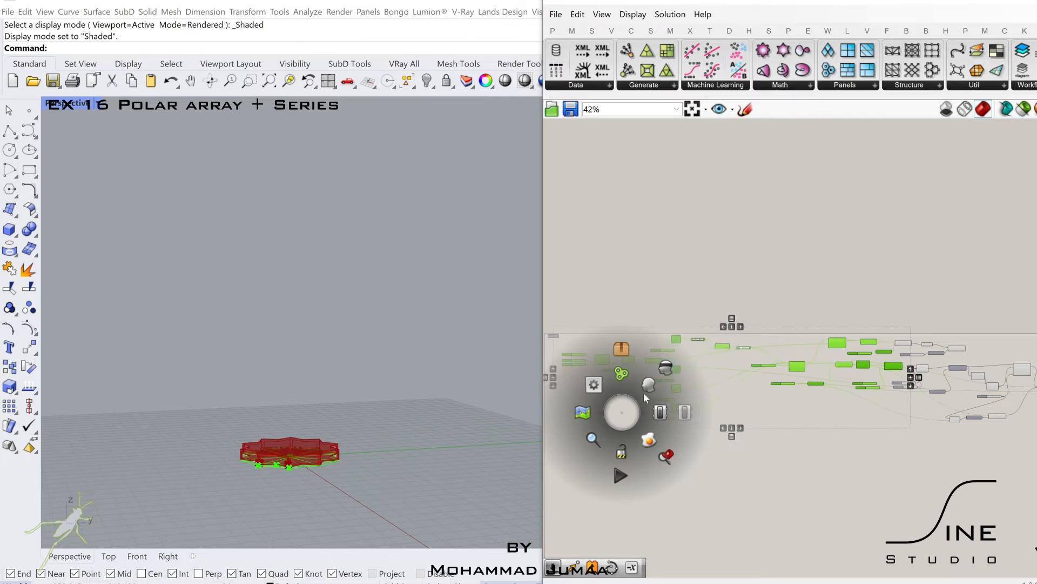
- Add a Move component beyond the duplicated Polar Array and drive its Motion input with a Unit Z vector
scroll(874, 404, up, 8)
right_drag(875, 408, 867, 392)
double_click(866, 391)
text(move)
key(Return)
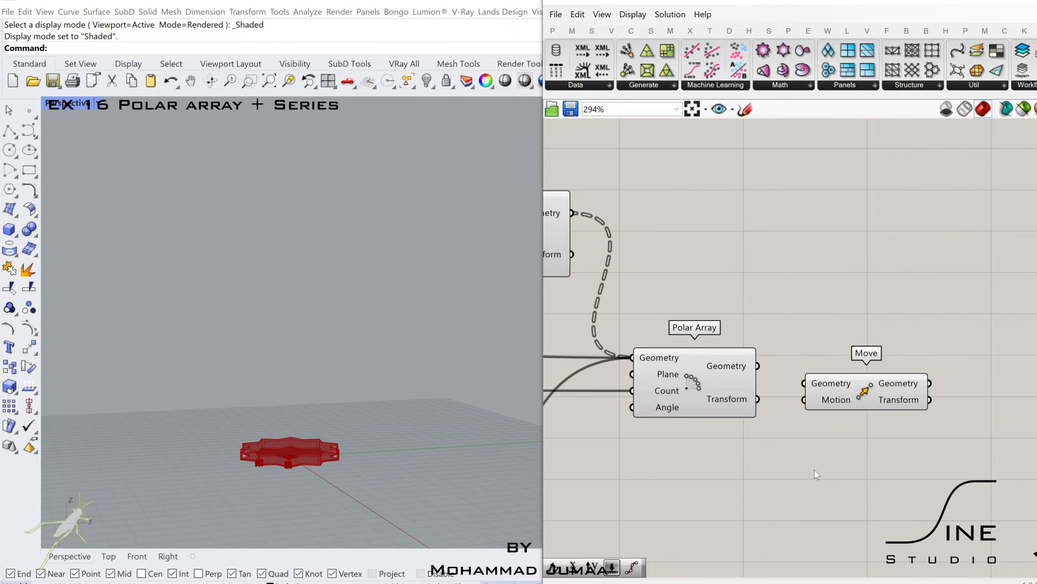
double_click(814, 469)
text(unit z)
key(Return)
right_drag(810, 411, 966, 378)
- Add a Division component and a number slider set to 2, feeding the slider into Division's B input
double_click(704, 474)
text(divis)
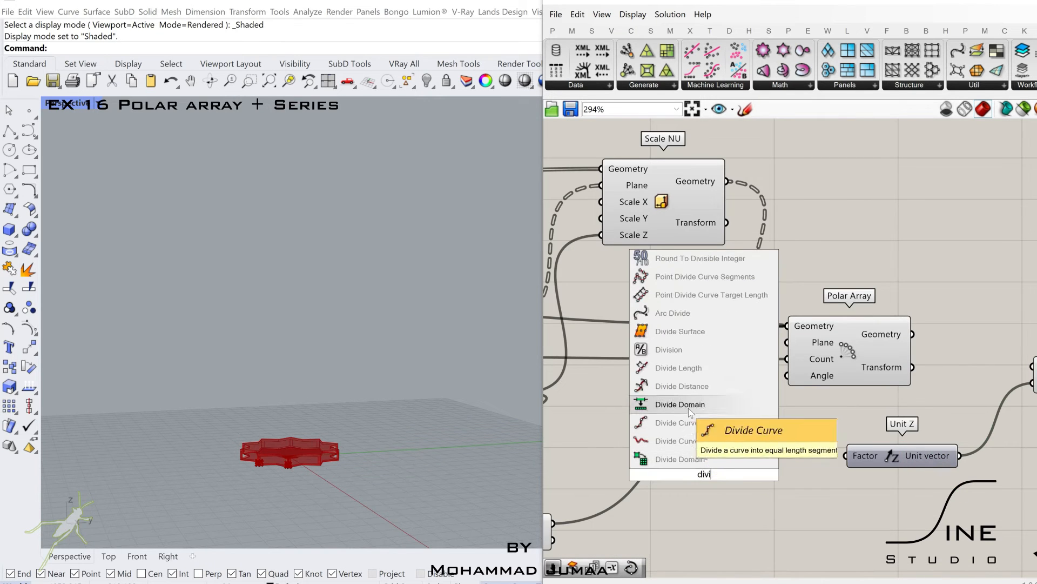
key(Return)
right_drag(756, 324, 882, 274)
double_click(761, 509)
text(2)
key(Return)
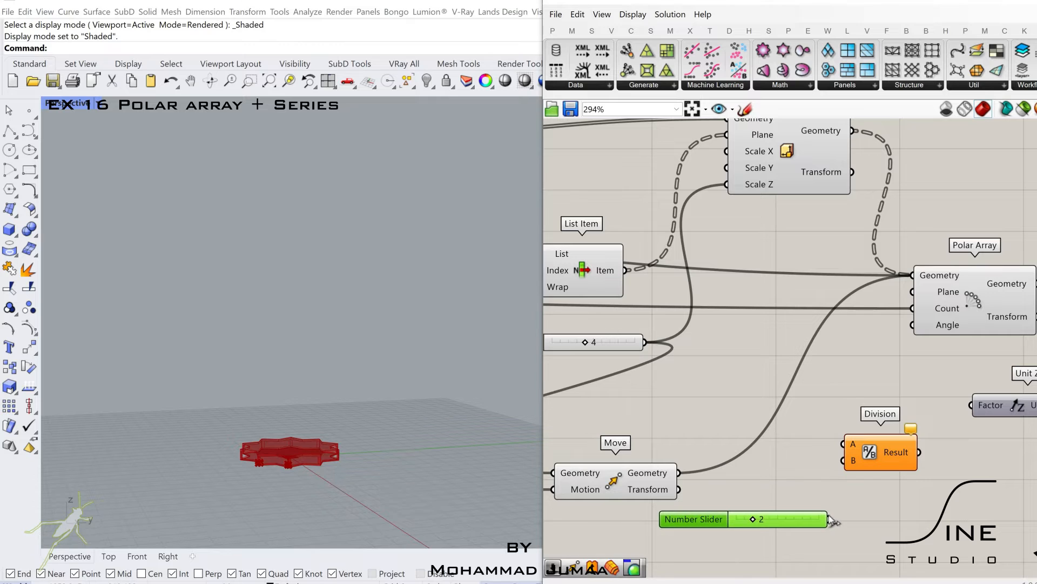
scroll(845, 470, down, 4)
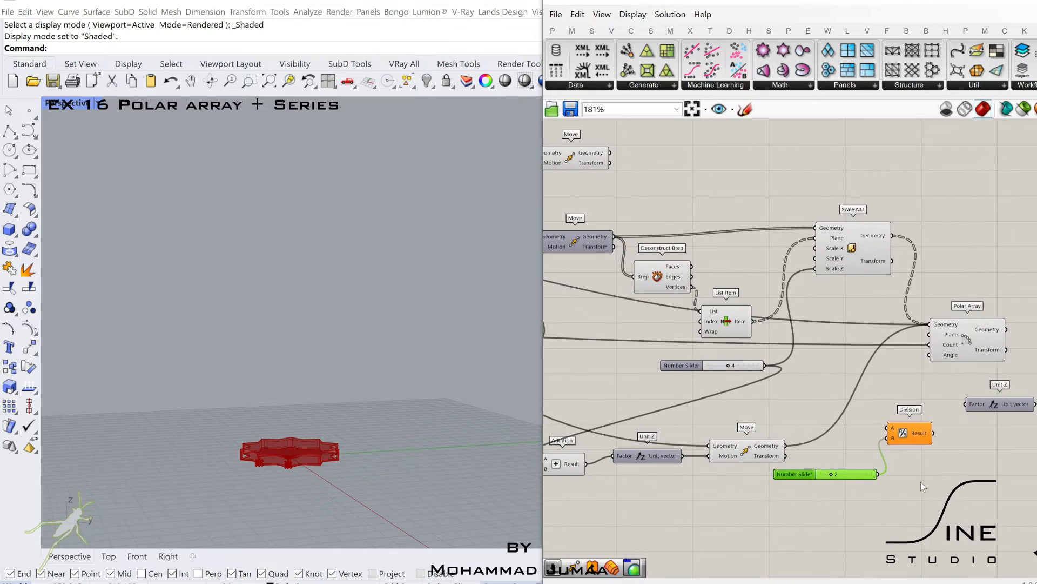
- Reposition Division with its slider, then feed Addition's Result into its A input and Division's Result into Unit Z's Factor
shift+click(909, 434)
drag(910, 433, 947, 473)
mouse_move(600, 471)
right_down()
mouse_move(750, 468)
mouse_move(597, 466)
right_up()
scroll(876, 482, up, 2)
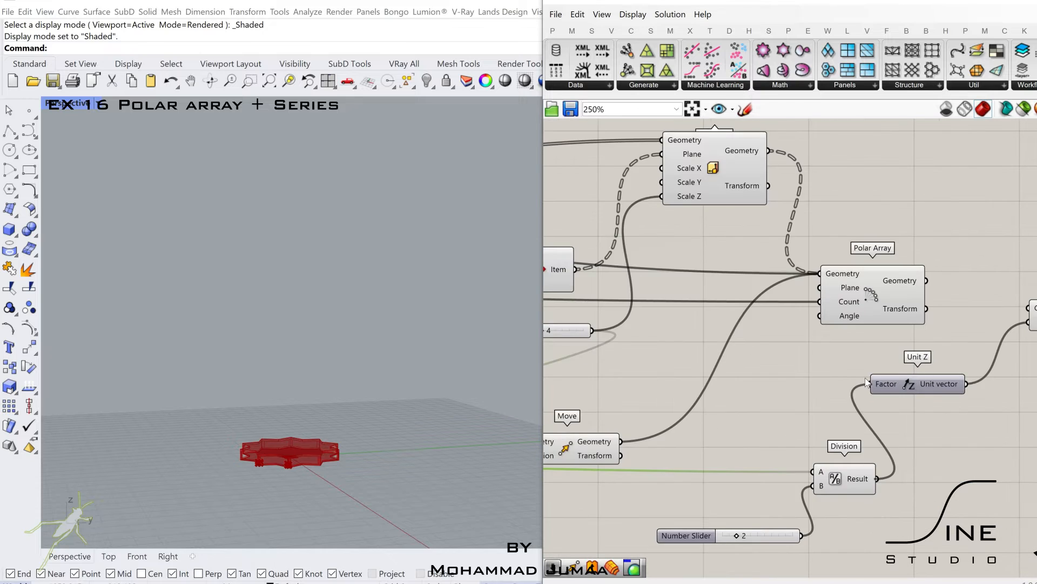
right_drag(866, 383, 681, 457)
- Connect the Geometry outputs of the duplicated Polar Array and the upper Move to the new Move's Geometry input
right_drag(876, 387, 783, 390)
click(740, 367)
click(761, 403)
scroll(760, 407, down, 3)
right_drag(717, 384, 847, 385)
click(611, 261)
click(994, 390)
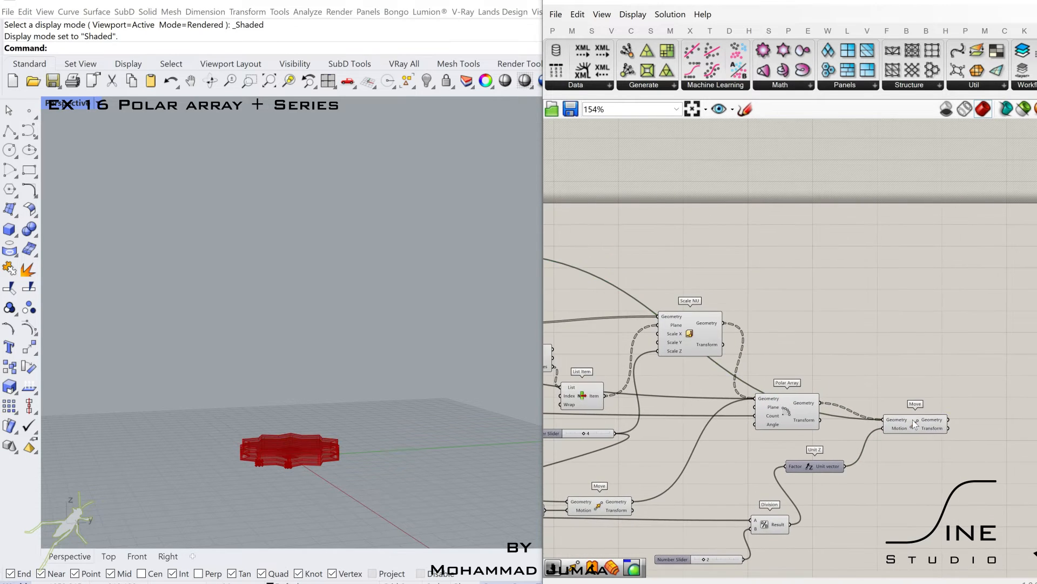
- Add a Rotate component beyond the new Move
right_drag(932, 428, 898, 431)
scroll(901, 438, up, 3)
double_click(911, 422)
text(r)
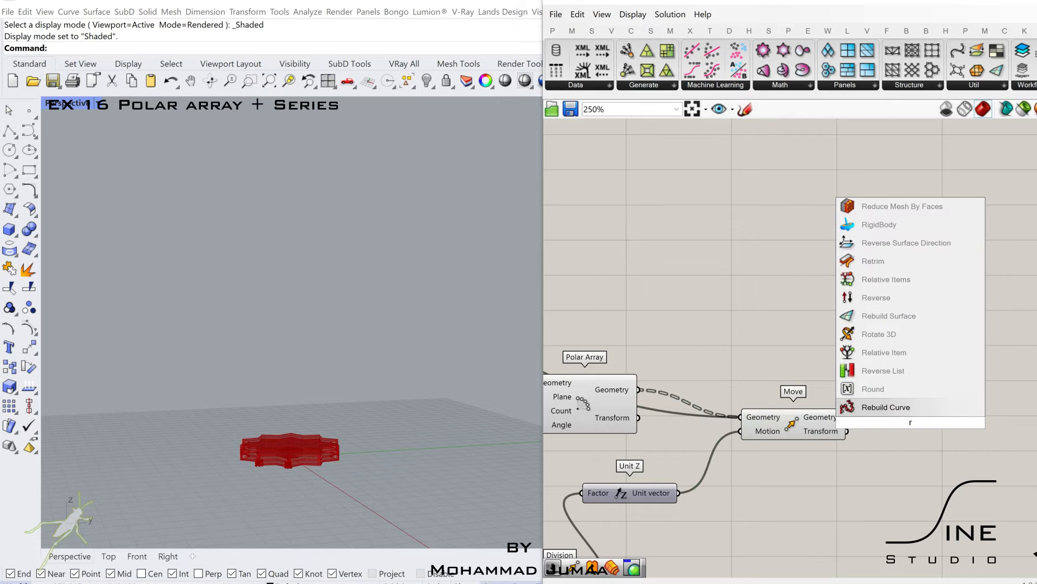
text(ot)
key(Return)
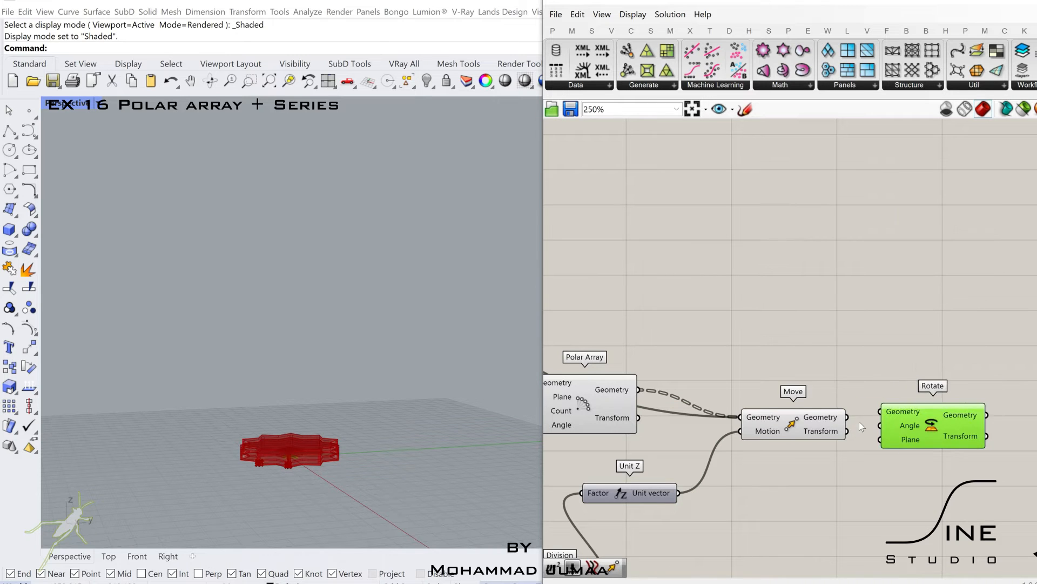
- Connect the new Move's Geometry output to Rotate's Geometry input and hide that Move's preview
click(817, 433)
middle_click(813, 431)
click(851, 389)
right_drag(845, 394, 813, 395)
click(930, 431)
right_drag(836, 437, 772, 420)
click(772, 419)
scroll(772, 419, down, 2)
right_drag(684, 409, 741, 405)
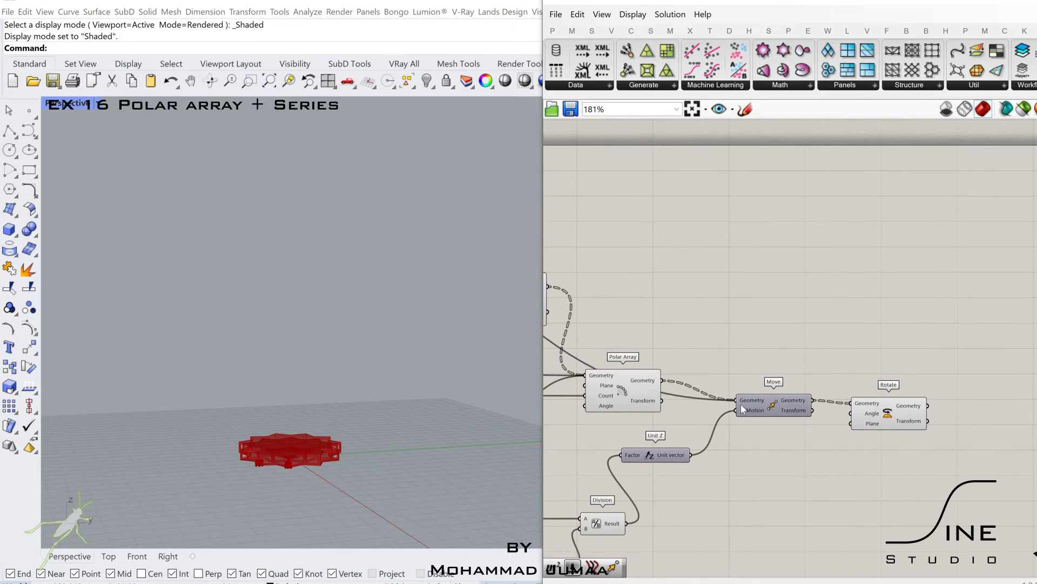
- Add another Move component beyond Rotate and a Unit Z component below it
right_drag(901, 409, 823, 399)
right_drag(931, 378, 875, 379)
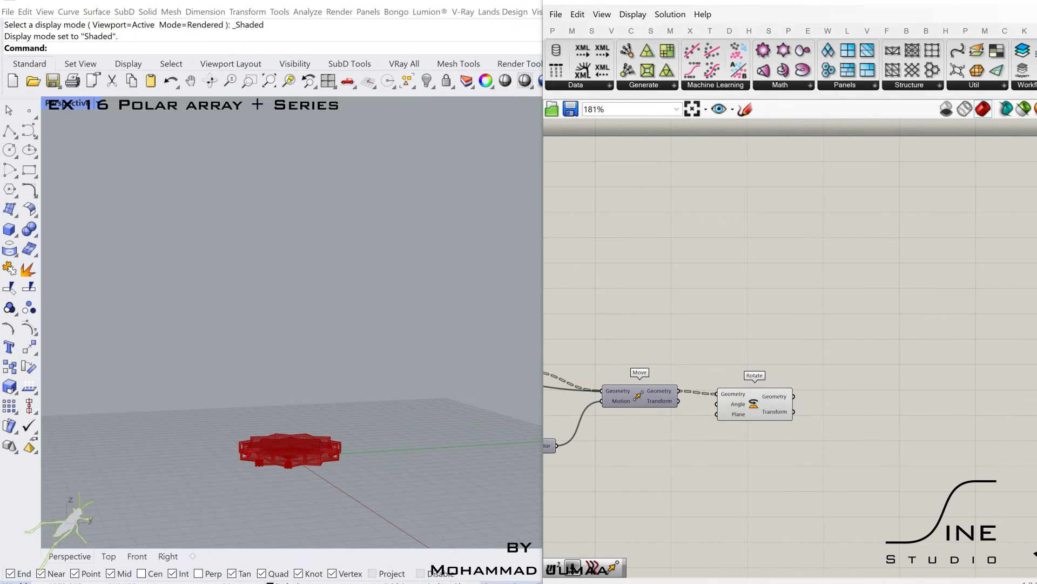
double_click(889, 198)
text(move)
click(858, 394)
double_click(828, 470)
text(unit z)
click(825, 458)
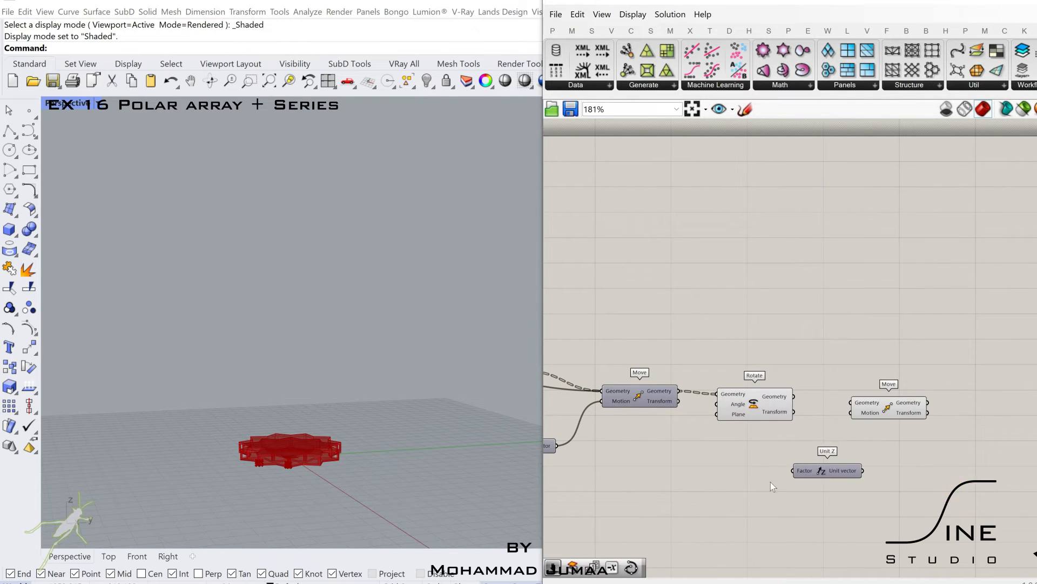
- Add a Series component with number sliders of 8.5 for Step and 20 for Count
double_click(745, 492)
text(series)
click(741, 480)
scroll(679, 483, up, 3)
double_click(679, 476)
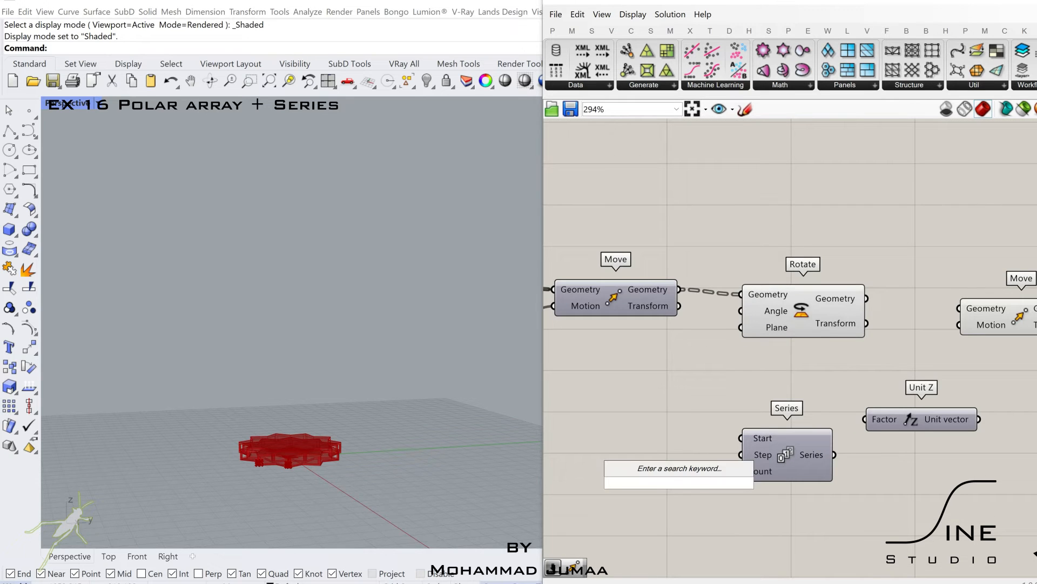
key(Return)
text(8.5)
key(Return)
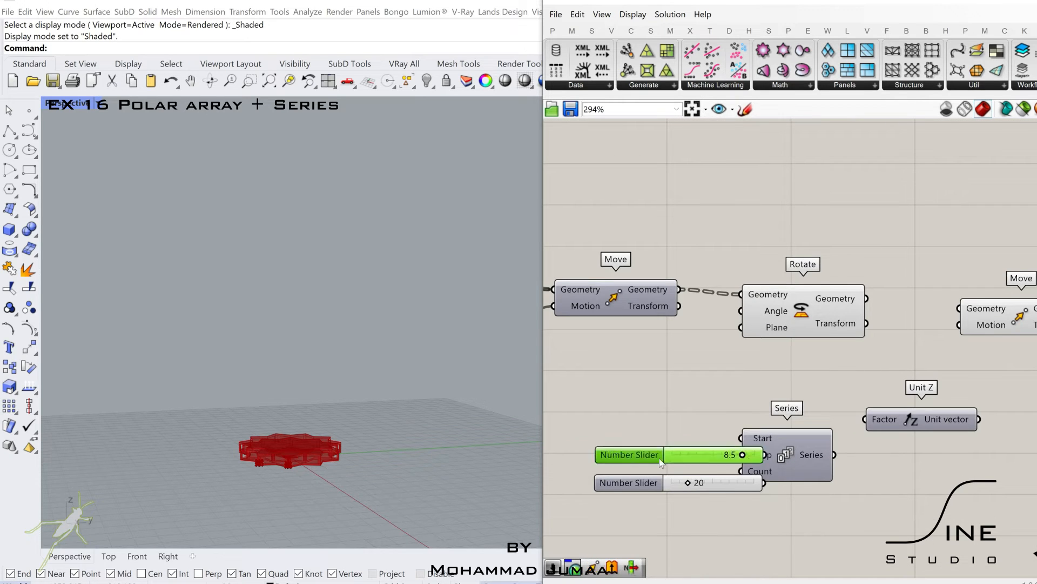
right_drag(840, 459, 793, 468)
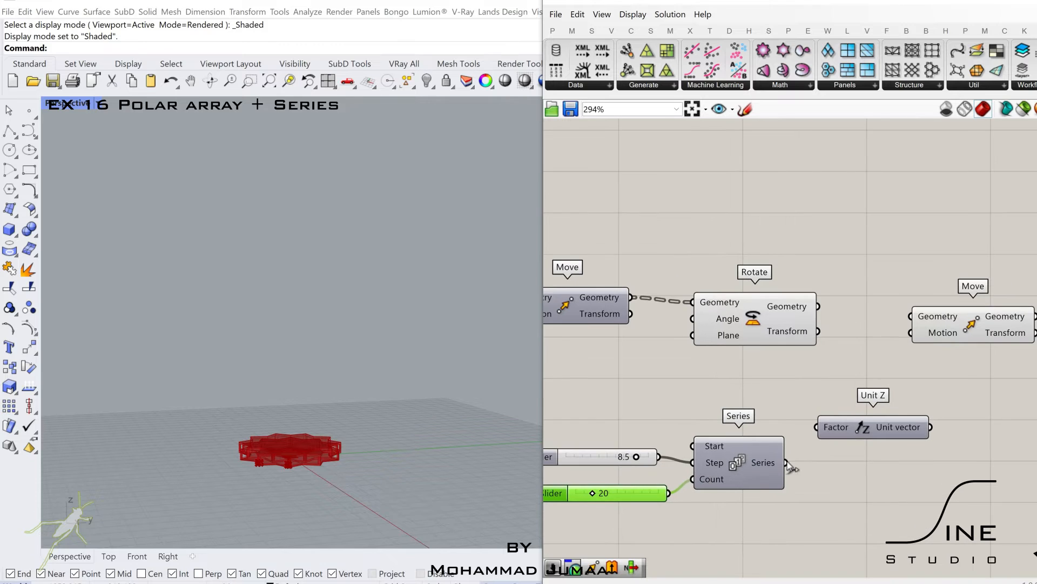
- Feed Series into Unit Z's Factor, the unit vector into the last Move's Motion, and Rotate's Geometry into its Geometry input
drag(815, 428, 817, 428)
right_drag(933, 429, 884, 442)
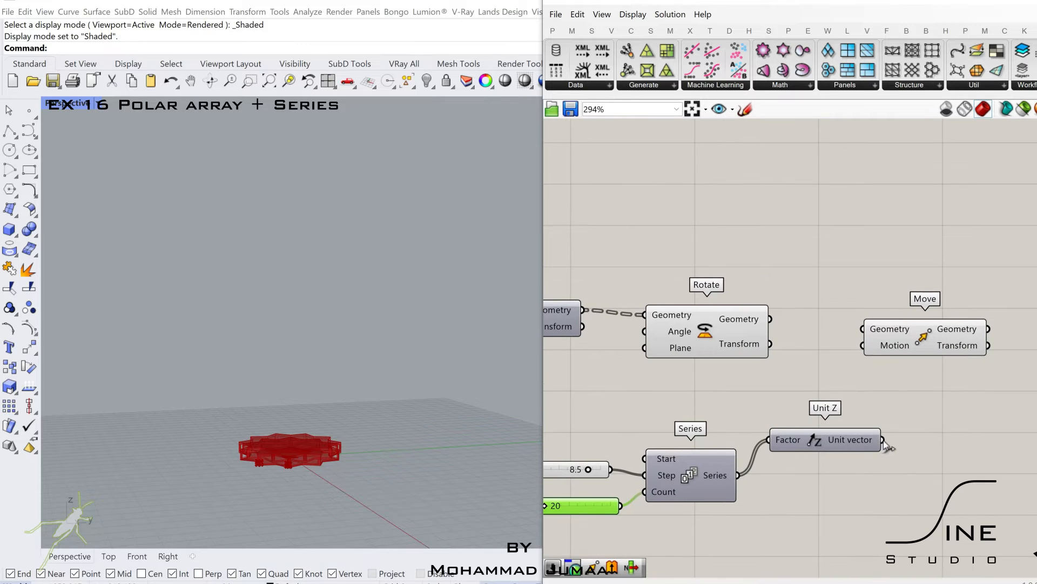
click(730, 339)
drag(861, 334, 863, 328)
click(902, 350)
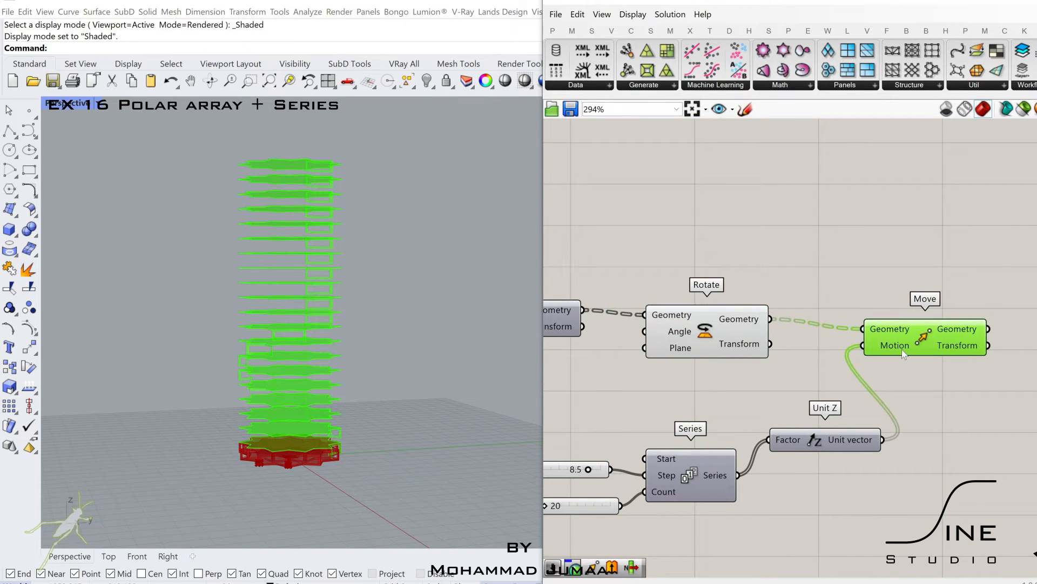
- Graft Rotate's Geometry output
right_click(754, 325)
click(778, 383)
right_click(755, 325)
click(778, 395)
right_drag(768, 380, 789, 386)
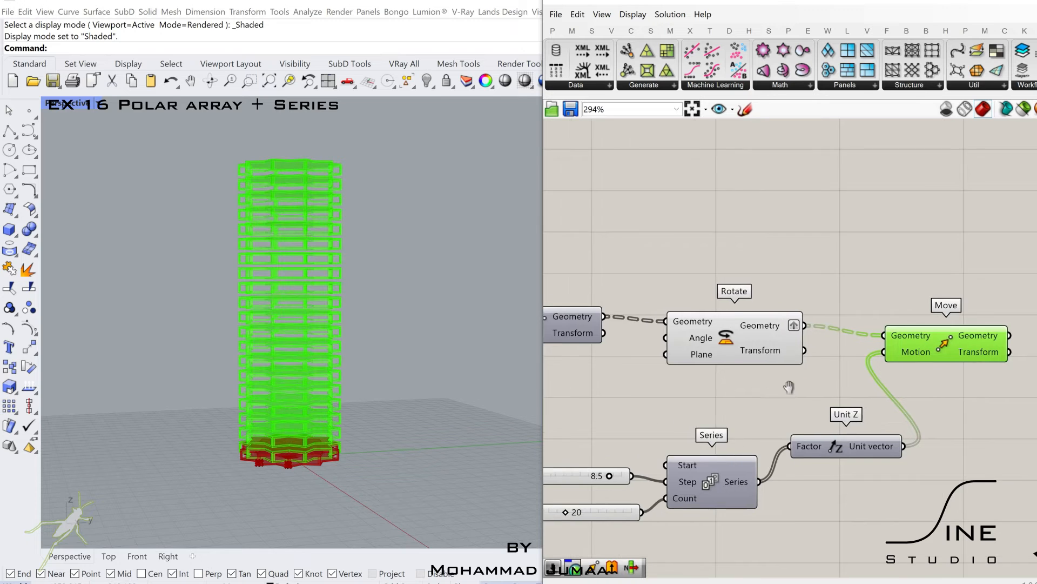
- Add the duplicated Polar Array's Geometry to the last Move's Geometry input and graft that Polar Array output
scroll(789, 386, down, 4)
click(670, 334)
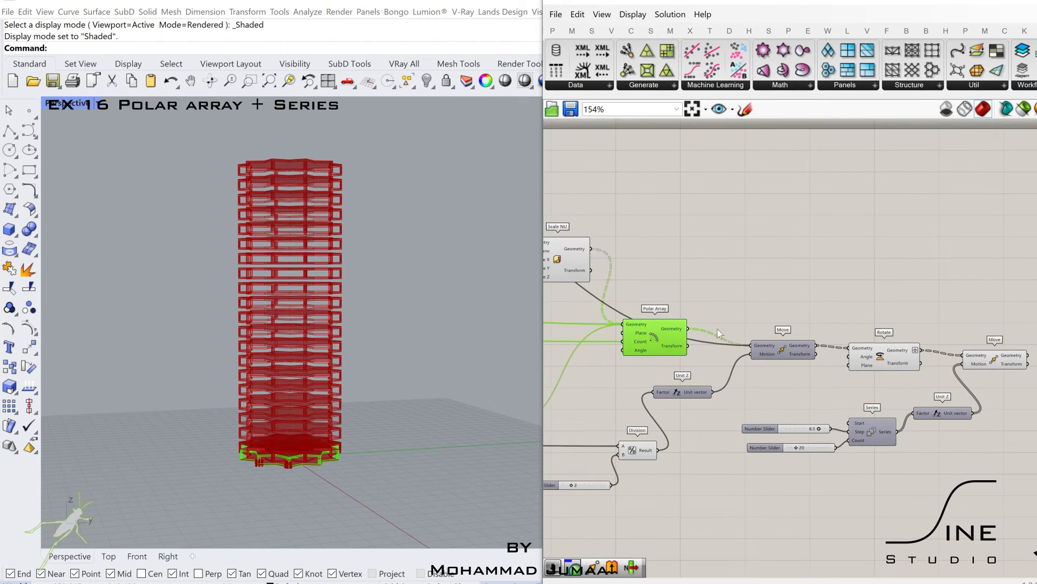
right_drag(717, 330, 692, 334)
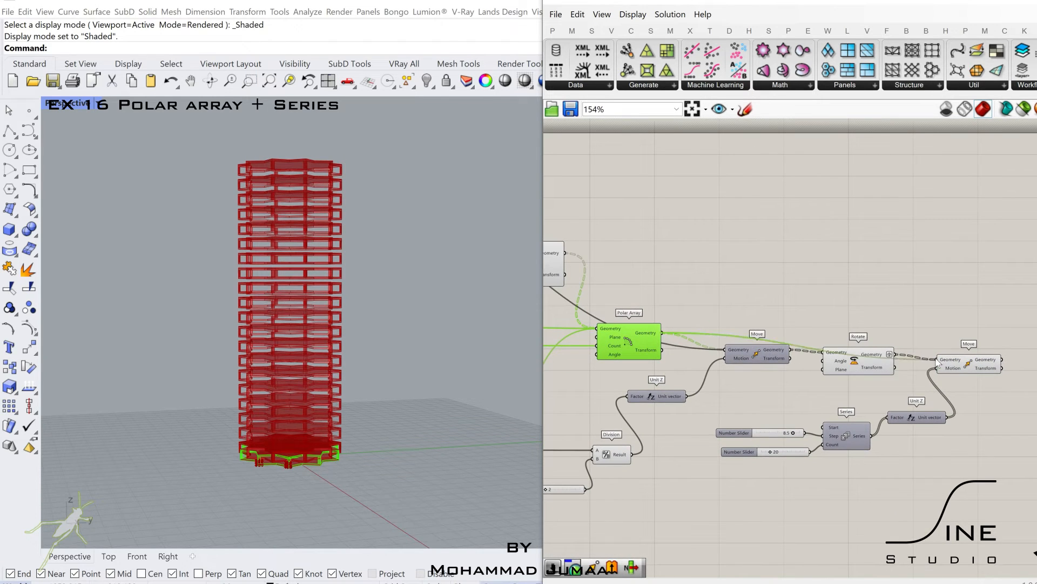
right_click(655, 337)
click(684, 412)
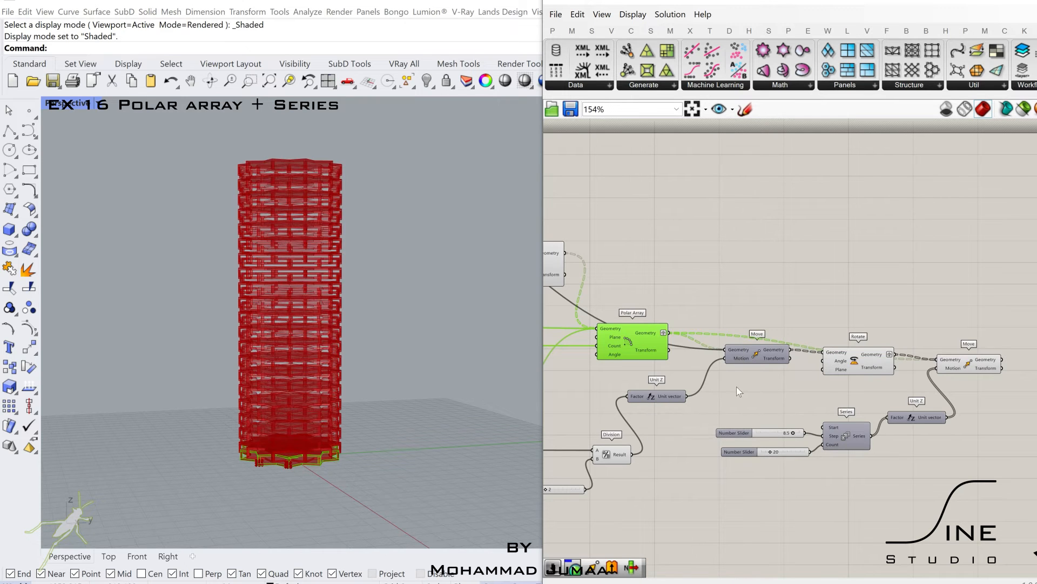
- Hide the previews of Rotate and the duplicated Polar Array
click(832, 366)
right_drag(737, 386, 775, 371)
shift+click(609, 335)
middle_click(609, 335)
click(646, 335)
click(946, 375)
click(751, 319)
- Add the upper Move's Geometry output to the last Move's Geometry input
right_drag(721, 411, 868, 377)
scroll(620, 271, down, 3)
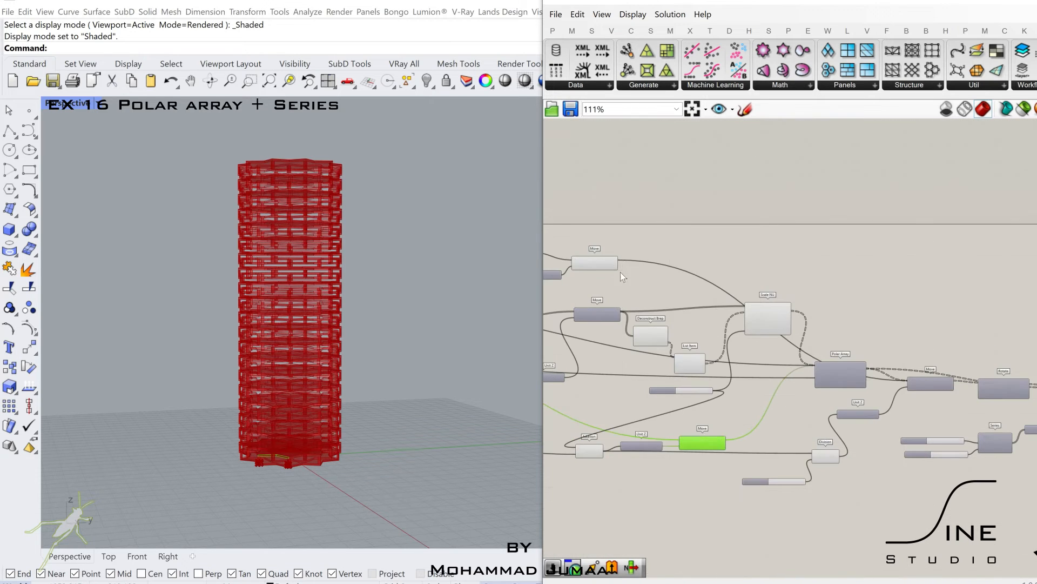
scroll(622, 273, up, 3)
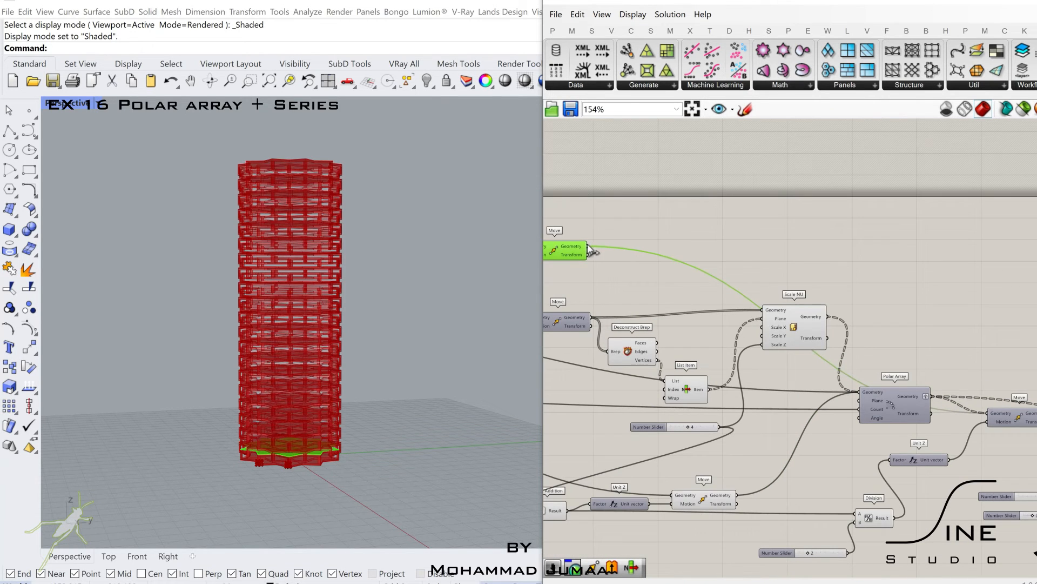
shift+drag(1036, 406, 851, 423)
click(874, 427)
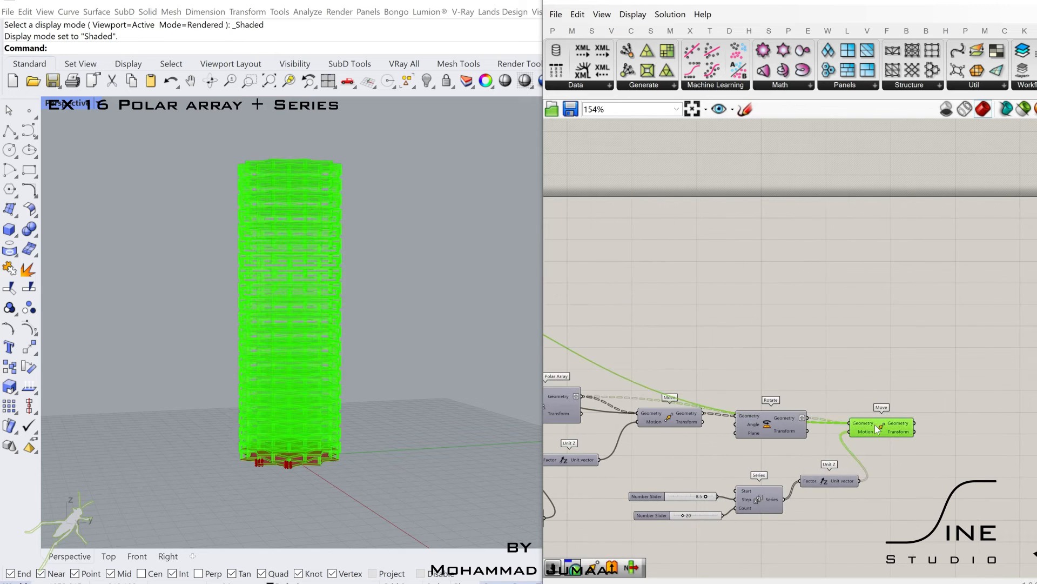
click(944, 380)
- Add a Custom Preview component beyond the last Move and set one material for its Material input
right_drag(943, 377, 846, 371)
double_click(891, 434)
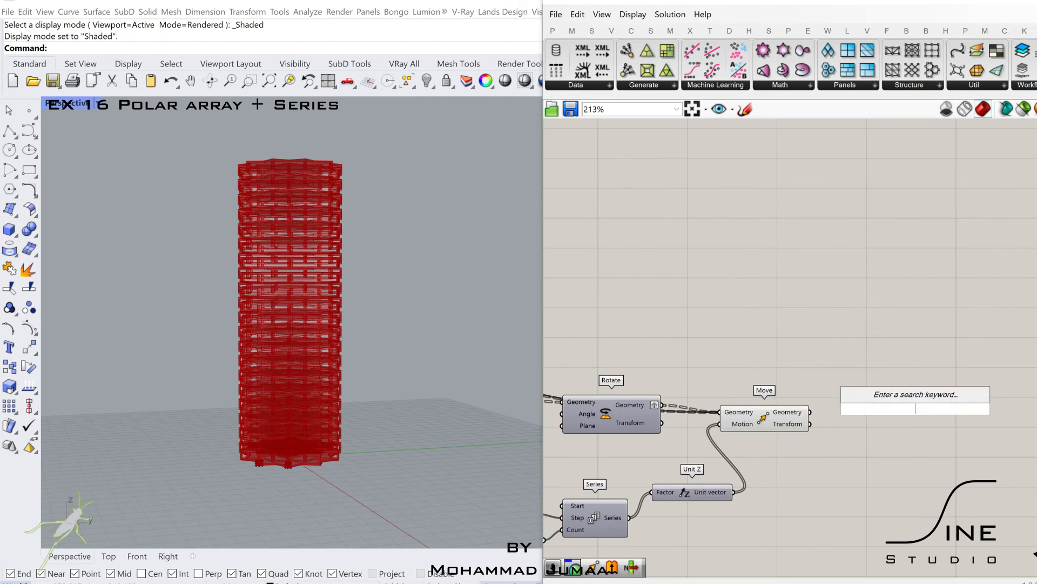
text(custom preview)
key(Return)
scroll(910, 411, up, 2)
right_click(908, 414)
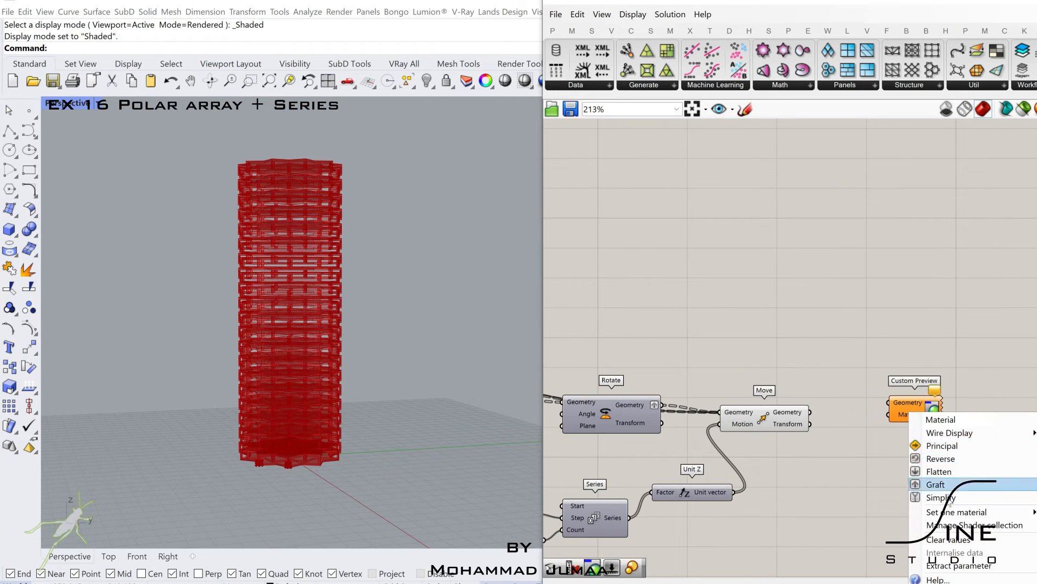
mouse_move(937, 510)
click(848, 560)
- Connect the last Move's Geometry to Custom Preview's Geometry input and hide that Move's own preview
drag(904, 409, 914, 426)
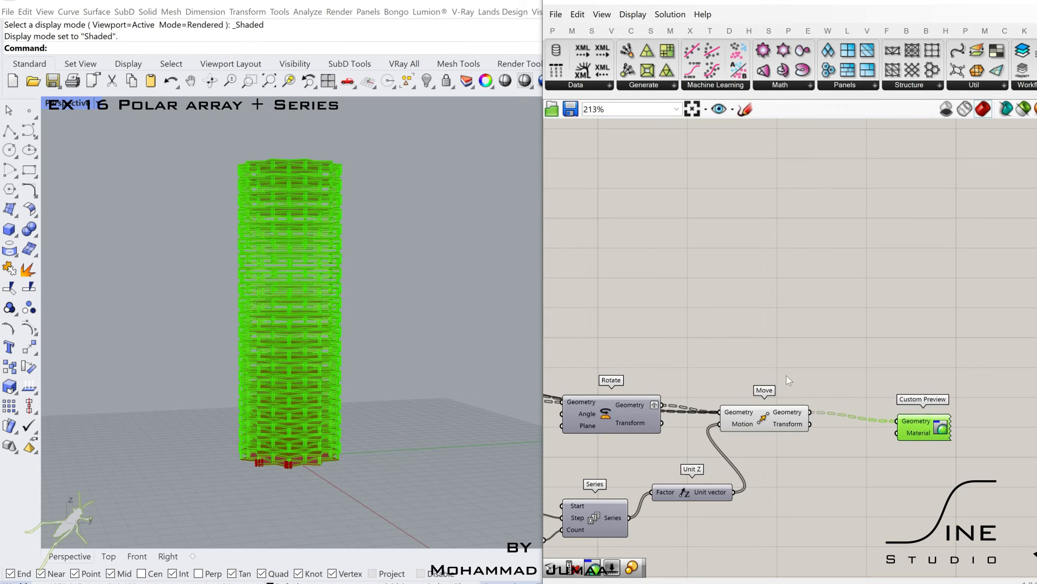
click(767, 418)
middle_click(767, 419)
click(800, 388)
click(818, 348)
- Add a Circle component below Radial at the start of the definition
scroll(795, 402, down, 10)
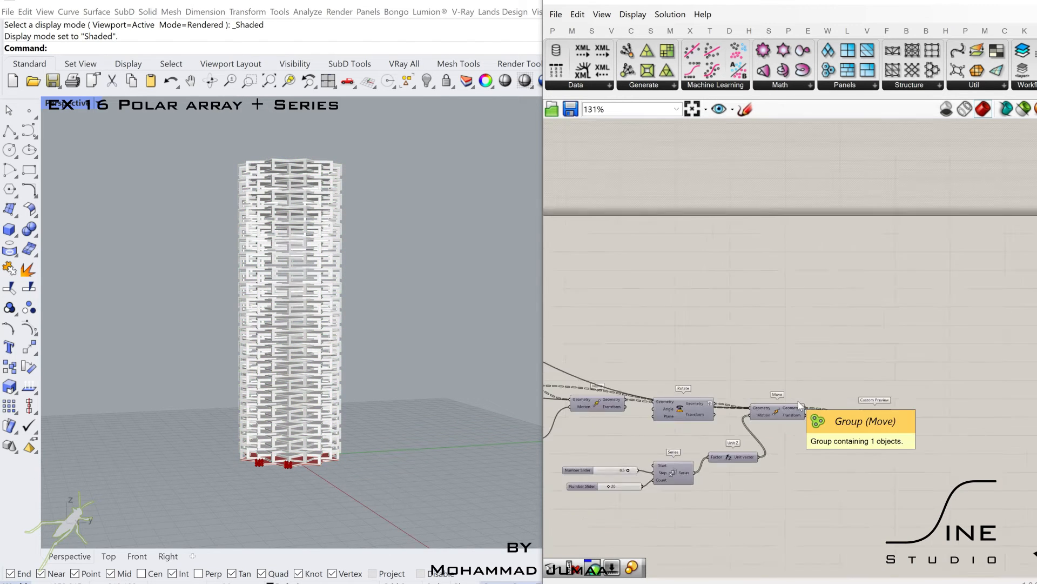
right_drag(795, 402, 1026, 400)
scroll(672, 407, up, 2)
right_drag(672, 407, 961, 389)
scroll(772, 352, up, 3)
scroll(773, 352, up, 2)
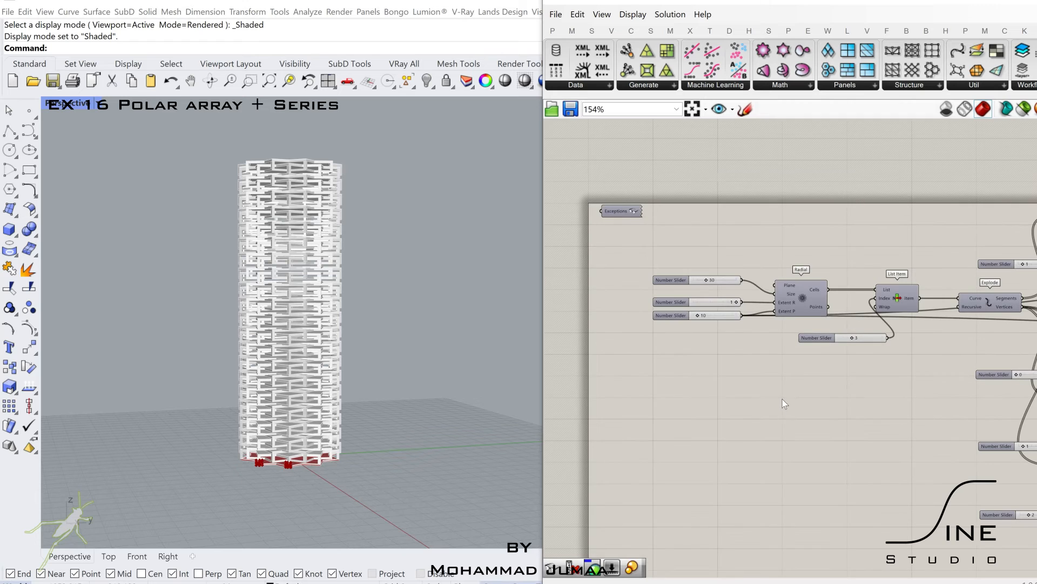
double_click(783, 400)
text(cr)
key(BackSpace)
text(o)
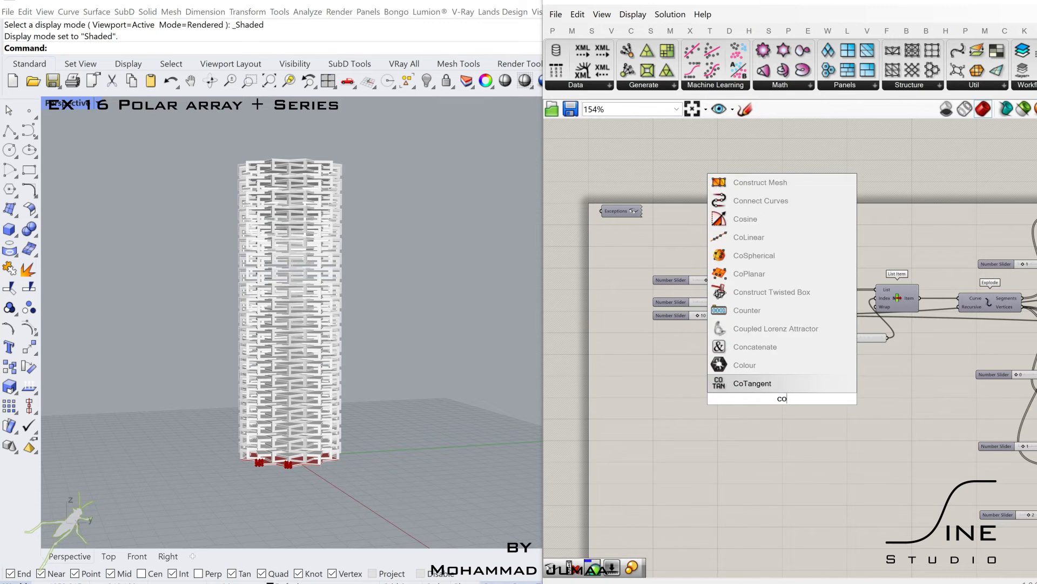
key(BackSpace)
text(ir)
click(779, 388)
scroll(779, 389, up, 2)
drag(779, 399, 826, 392)
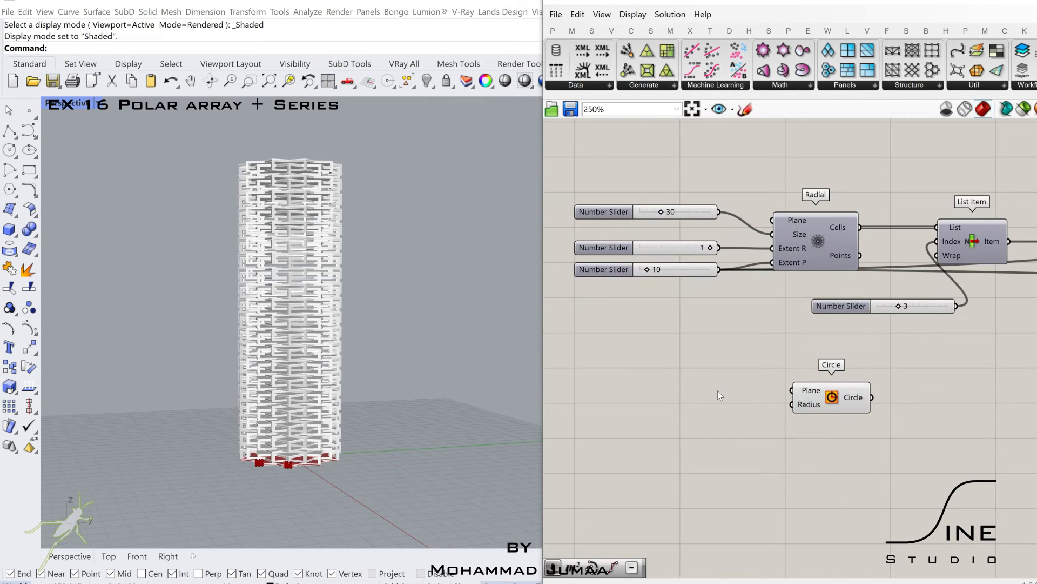
- Add a Subtraction component before Circle and a number slider of 10 feeding Subtraction's B input
double_click(716, 393)
text(-)
key(Return)
drag(730, 393, 728, 393)
double_click(596, 442)
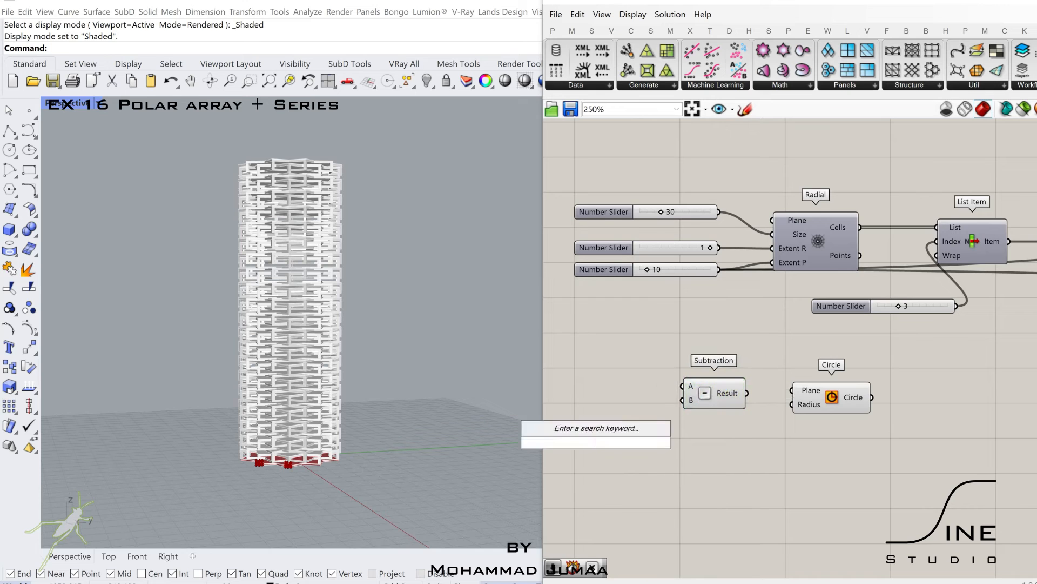
text(10)
key(Return)
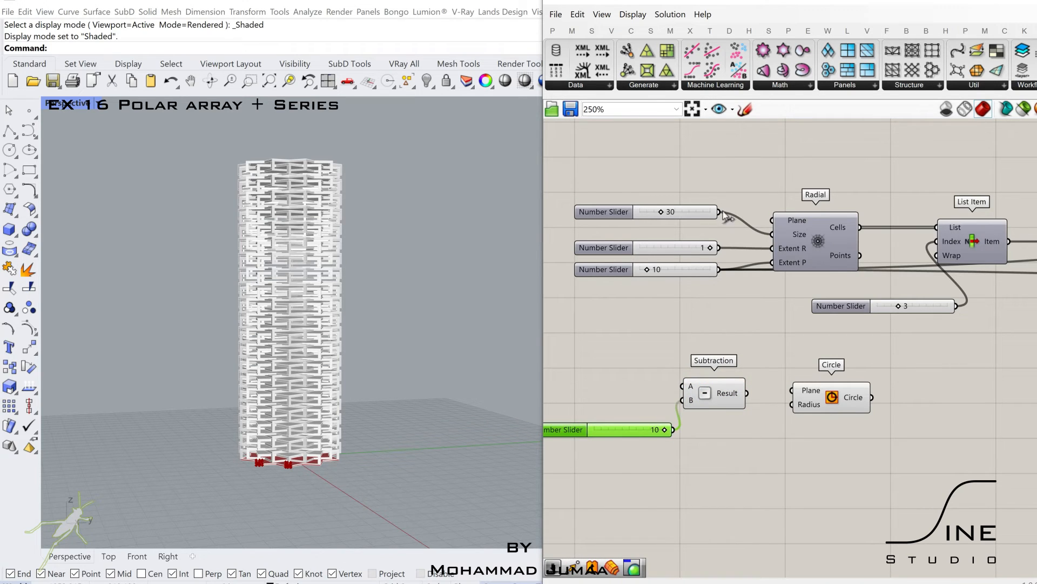
- Feed the 30 slider into Subtraction's A, its Result into Circle's Radius, and set the B slider to 8
click(814, 404)
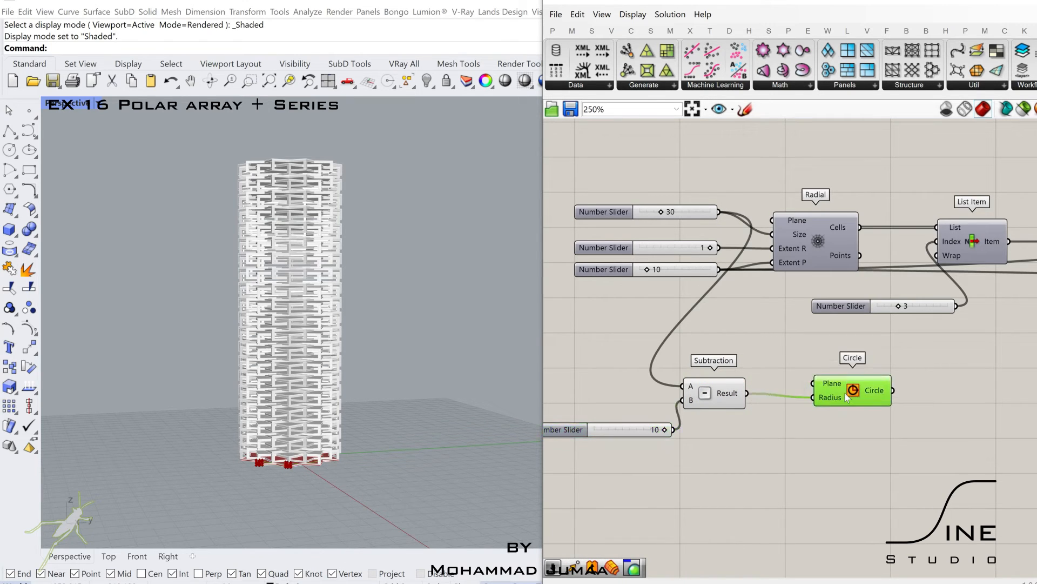
scroll(564, 429, up, 3)
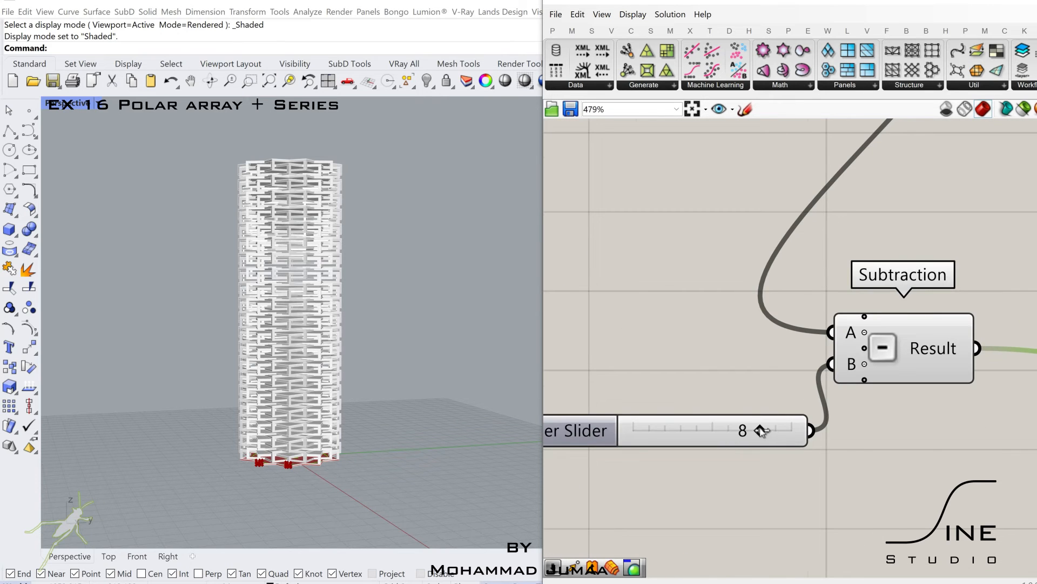
scroll(761, 431, down, 1)
- Add an Extrude component after Circle and connect the Circle output to its Base input
right_drag(962, 411, 586, 420)
drag(778, 366, 801, 359)
double_click(910, 353)
text(ex)
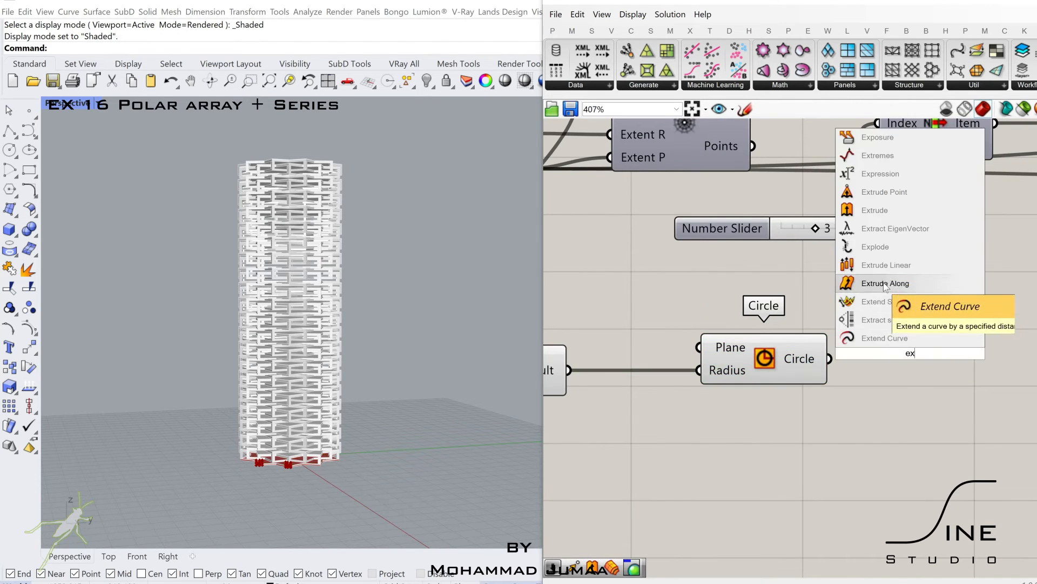
click(876, 210)
drag(949, 364, 960, 371)
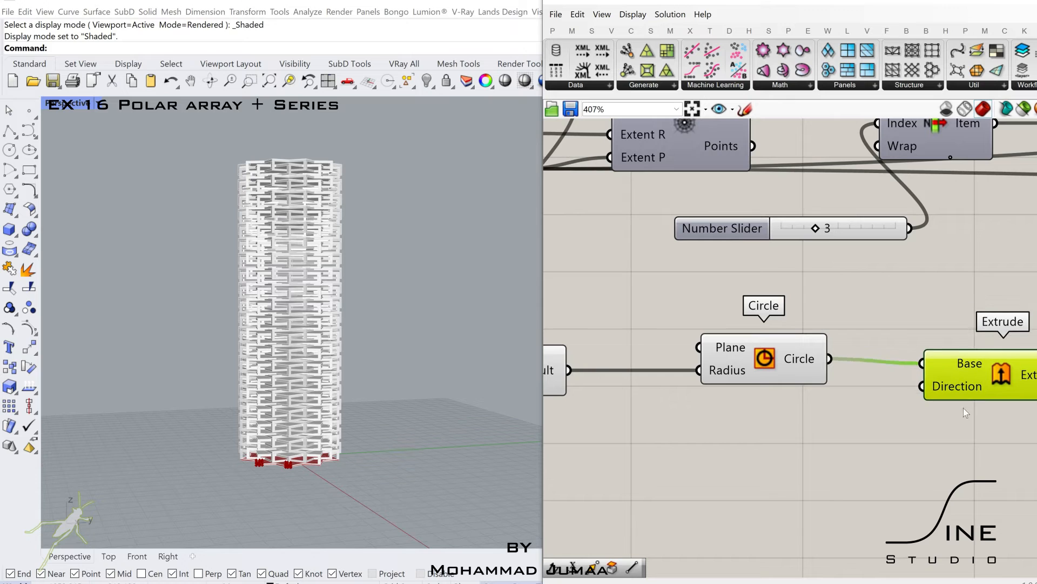
- Add a Unit Z feeding Extrude's Direction and a second Subtraction feeding Unit Z's Factor
double_click(827, 461)
text(z)
click(824, 442)
right_drag(667, 543, 764, 446)
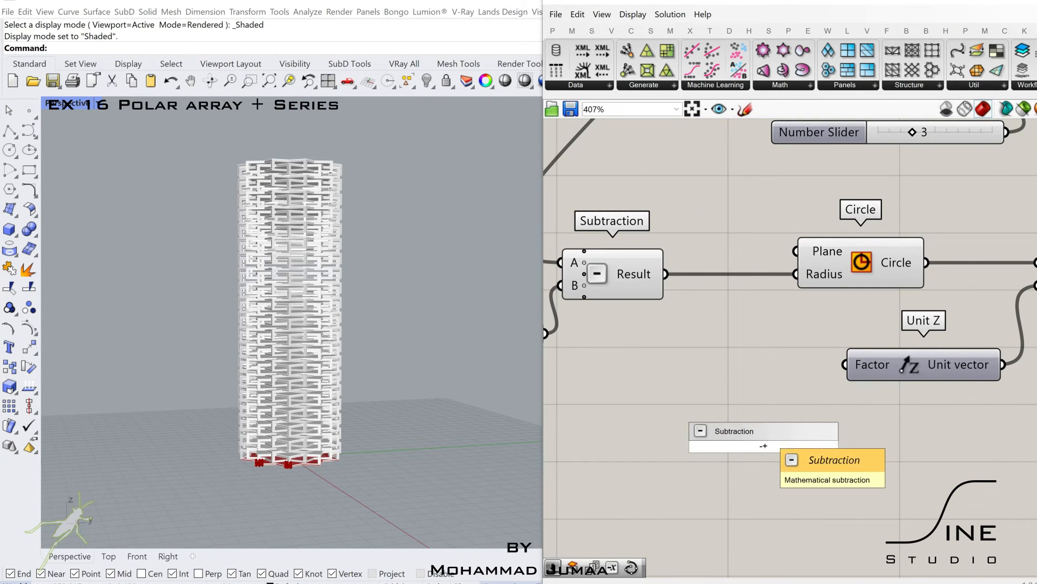
click(768, 432)
drag(769, 447, 839, 373)
- Move the whole core group with its slider to the end of the definition, below the last Series
scroll(835, 387, down, 3)
scroll(835, 387, down, 2)
click(960, 337)
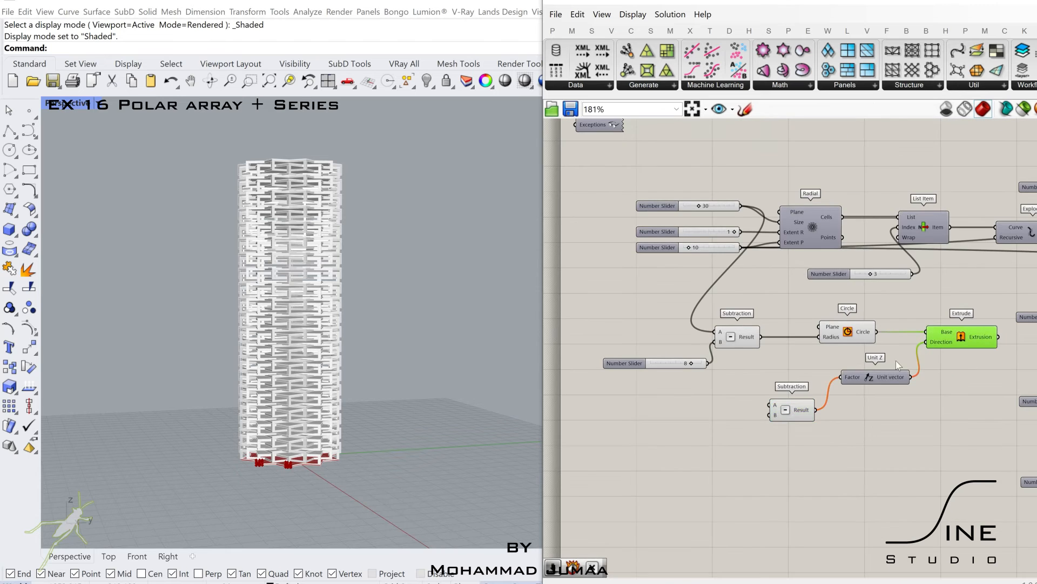
scroll(779, 414, down, 4)
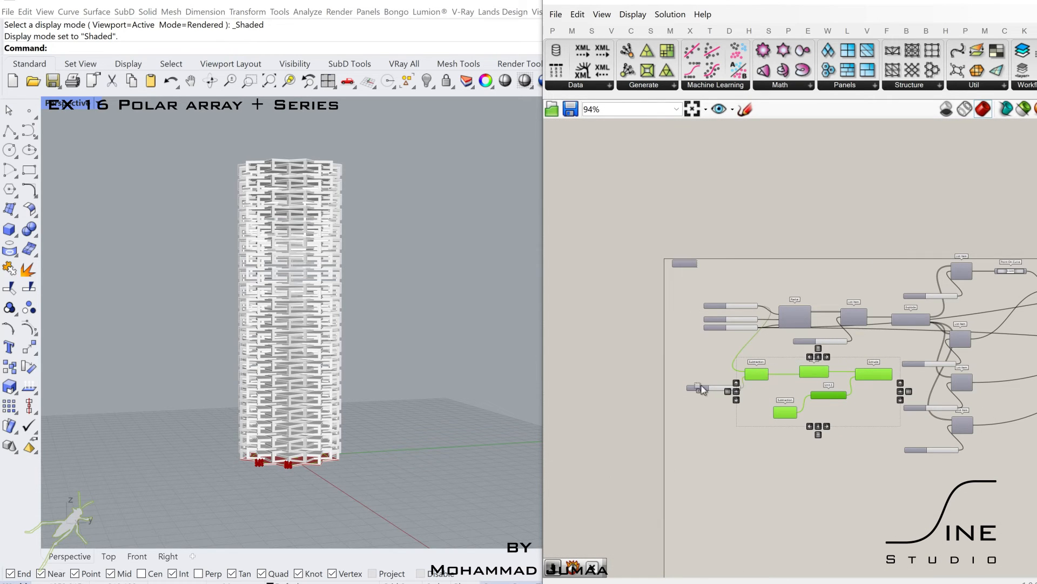
scroll(831, 390, down, 2)
scroll(844, 468, up, 4)
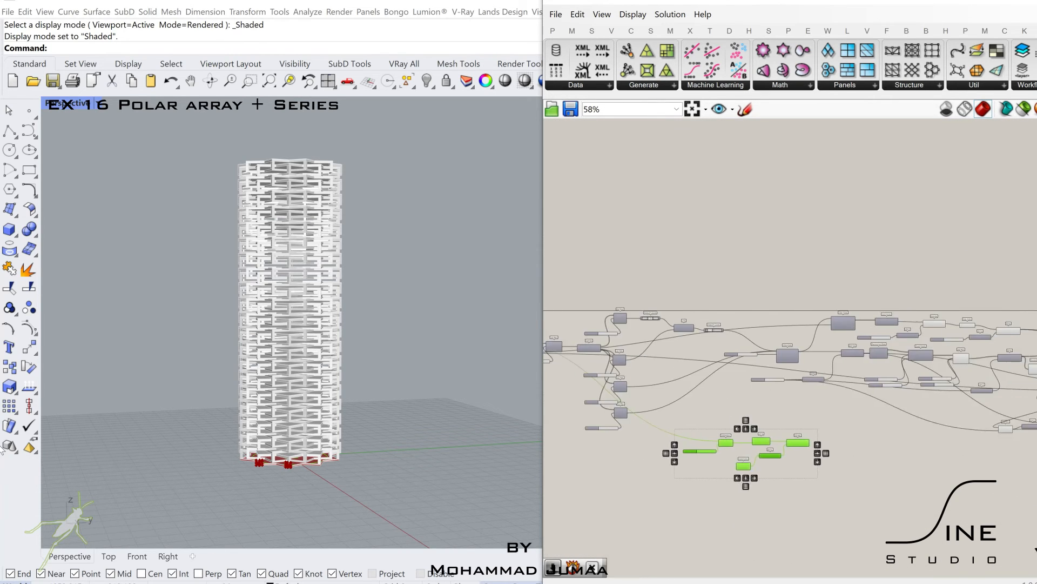
scroll(781, 430, up, 1)
right_drag(777, 434, 708, 366)
- Add a Multiplication of the Series Step and Count sliders and connect its Result to the second Subtraction's A
double_click(696, 399)
text(mu)
click(668, 274)
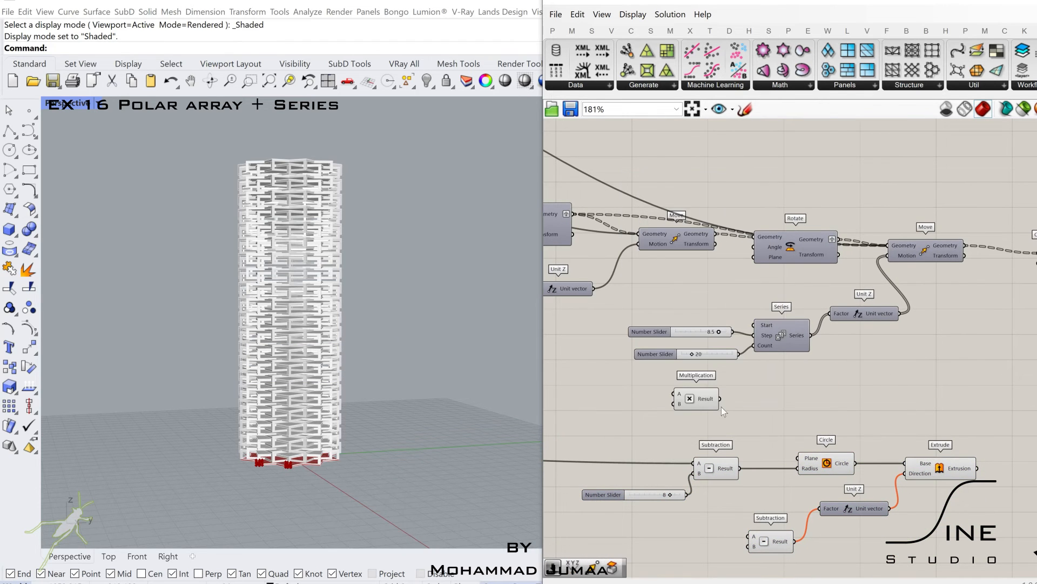
scroll(721, 407, up, 3)
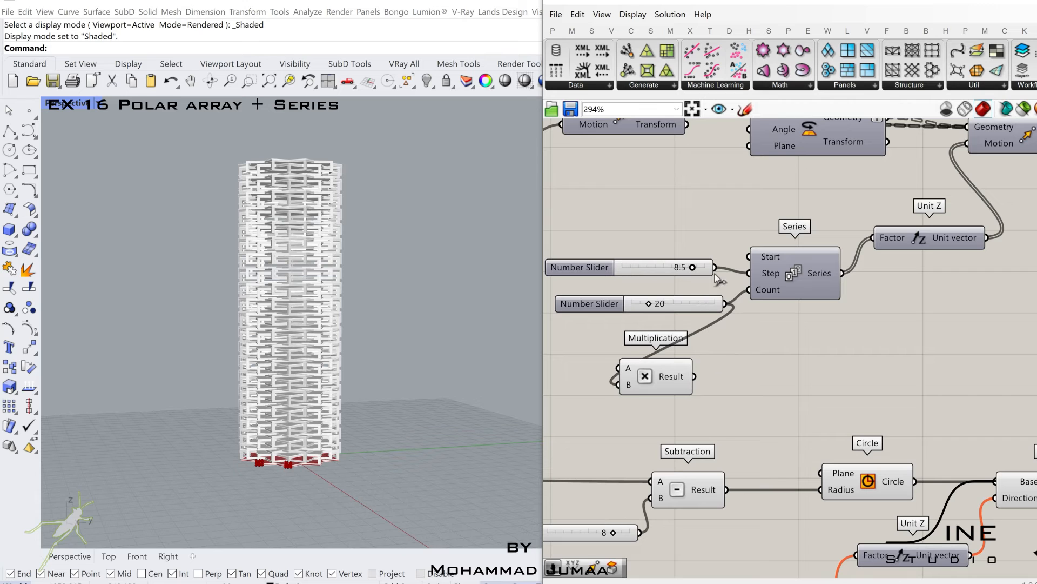
drag(645, 378, 706, 394)
scroll(702, 373, down, 2)
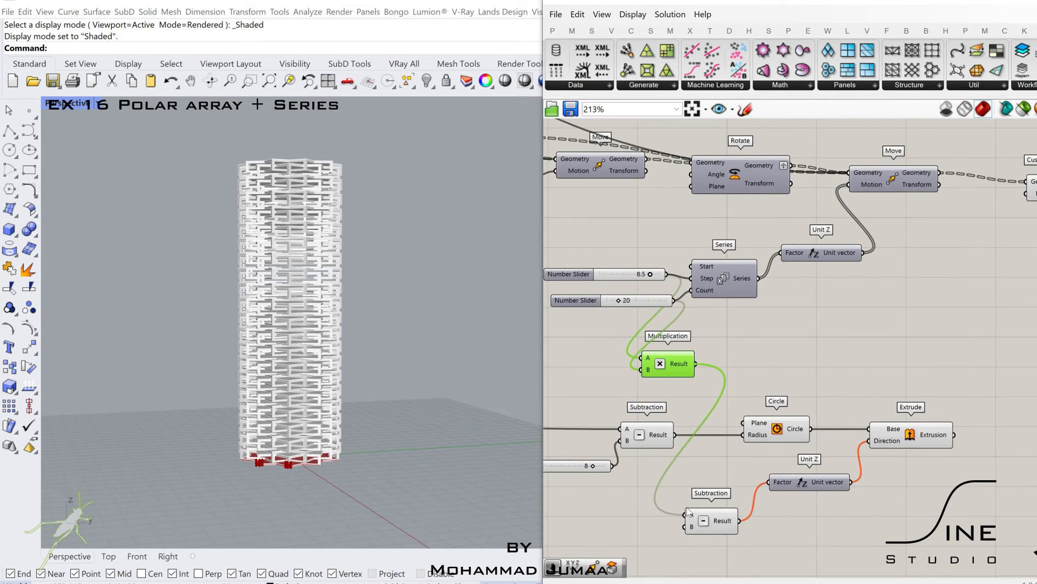
- Add a number slider of 4 feeding the second Subtraction's B input
click(641, 545)
right_drag(640, 547, 666, 473)
text(4)
key(Return)
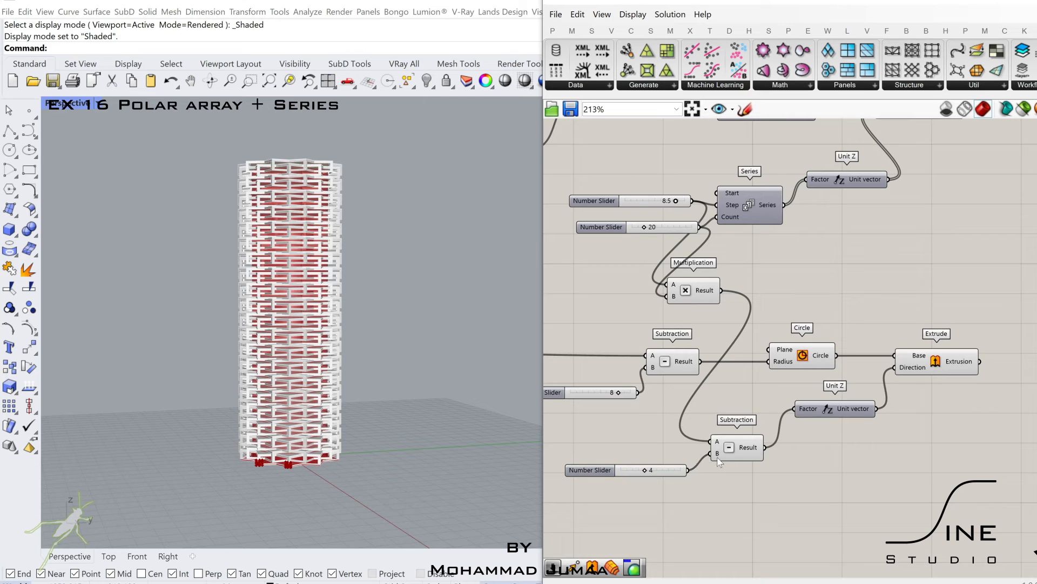
click(934, 364)
right_drag(856, 388, 835, 401)
scroll(630, 482, up, 6)
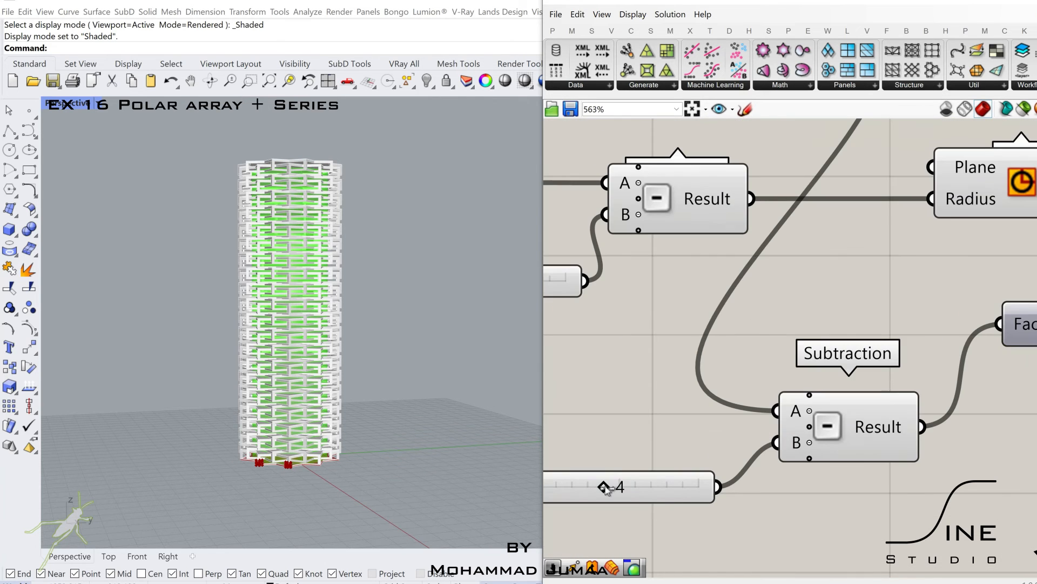
scroll(670, 473, down, 6)
- Duplicate Custom Preview beside Extrude, connect Extrusion to its Geometry, and set its material to Car paint Green color (2)
right_drag(1016, 275, 836, 351)
drag(798, 239, 781, 427)
click(709, 475)
right_click(796, 439)
mouse_move(853, 521)
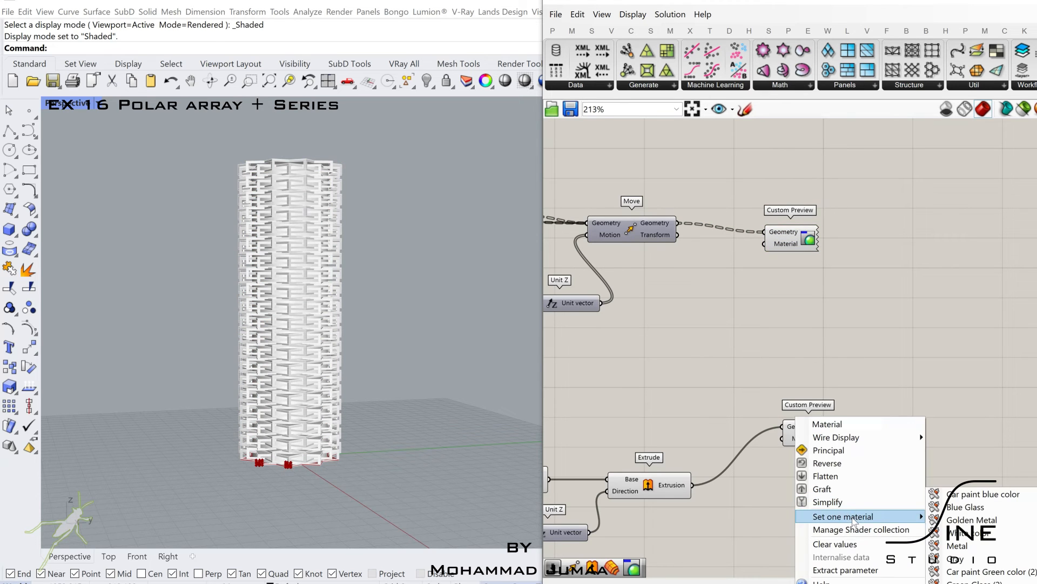
click(967, 571)
- Hide the preview of every component in the definition except the two Custom Previews
scroll(896, 432, down, 10)
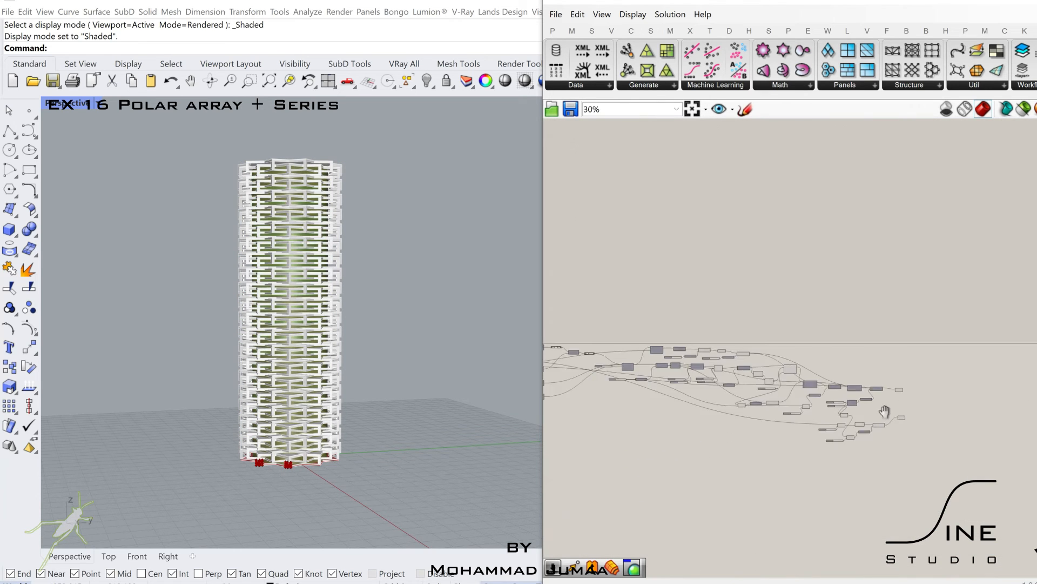
drag(758, 443, 604, 514)
middle_click(749, 409)
click(784, 423)
click(784, 449)
right_drag(784, 450, 851, 459)
scroll(886, 315, down, 1)
drag(902, 291, 630, 426)
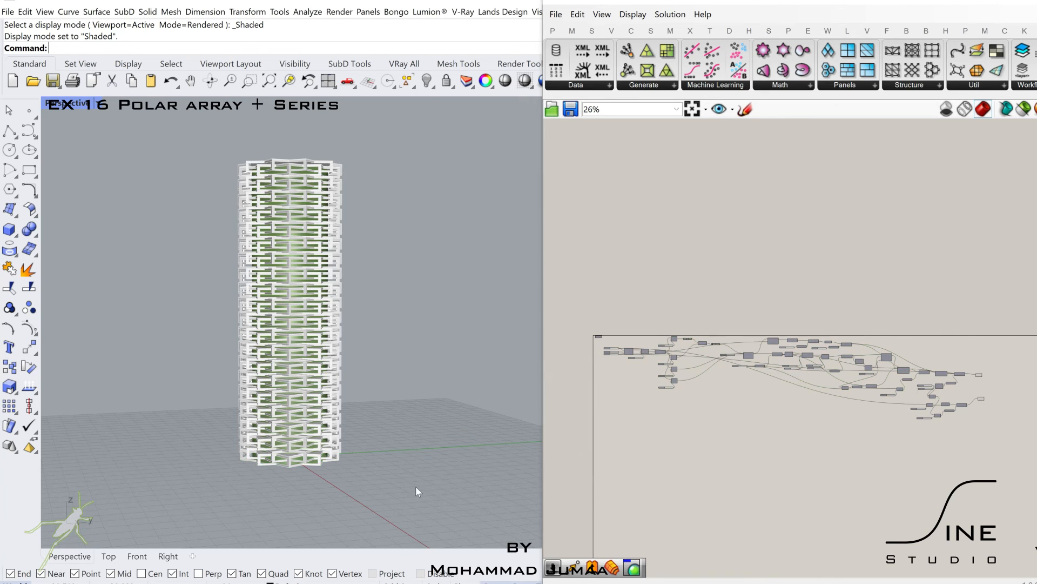
- Switch the perspective viewport to Rendered display and test the Size slider of Radial
key(ctrl+alt+r)
scroll(727, 420, up, 10)
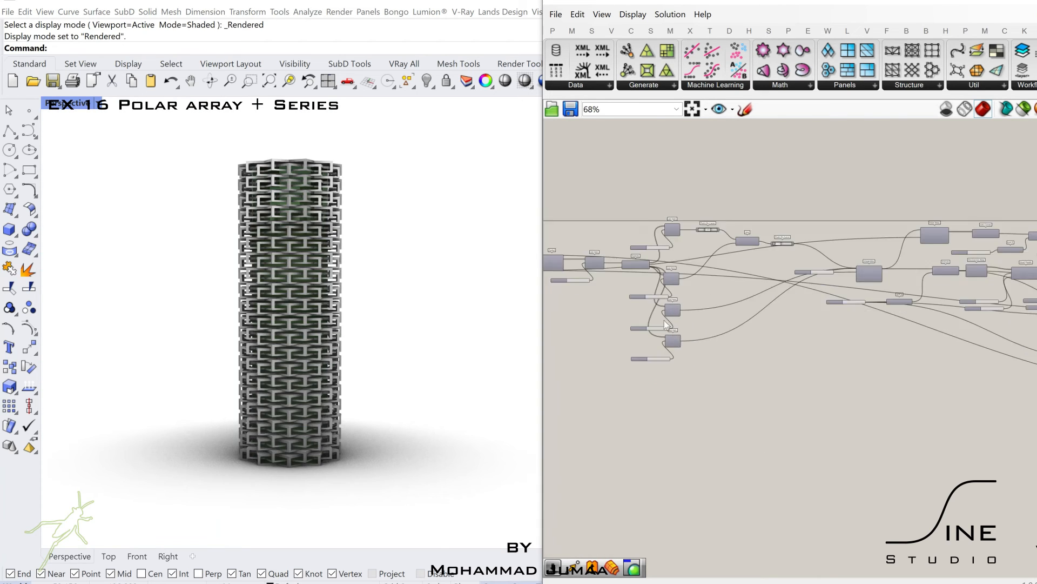
scroll(755, 307, up, 6)
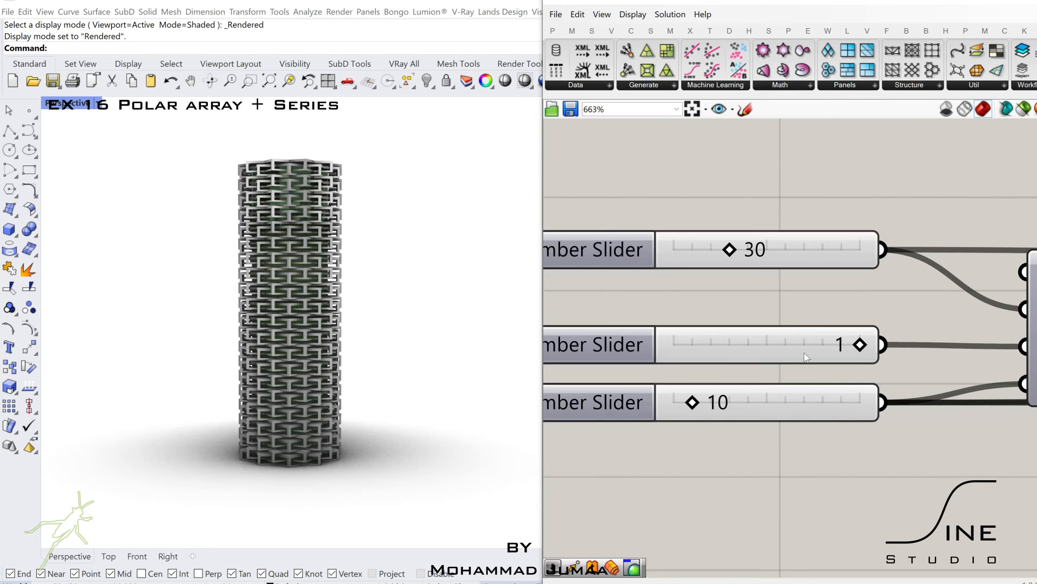
mouse_move(746, 273)
mouse_down()
mouse_move(733, 274)
mouse_move(745, 274)
mouse_up()
scroll(819, 338, down, 6)
- Try a degree of 3 for the interpolated wall curve
right_drag(920, 343, 584, 305)
right_drag(1000, 285, 758, 281)
right_drag(922, 345, 782, 323)
right_drag(1016, 326, 808, 300)
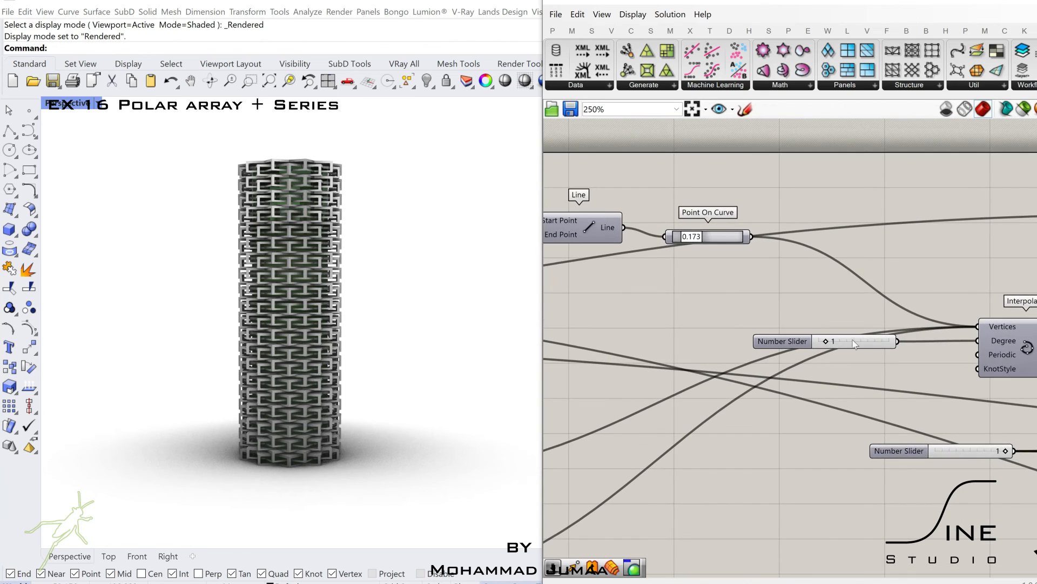
scroll(862, 346, up, 2)
key(Return)
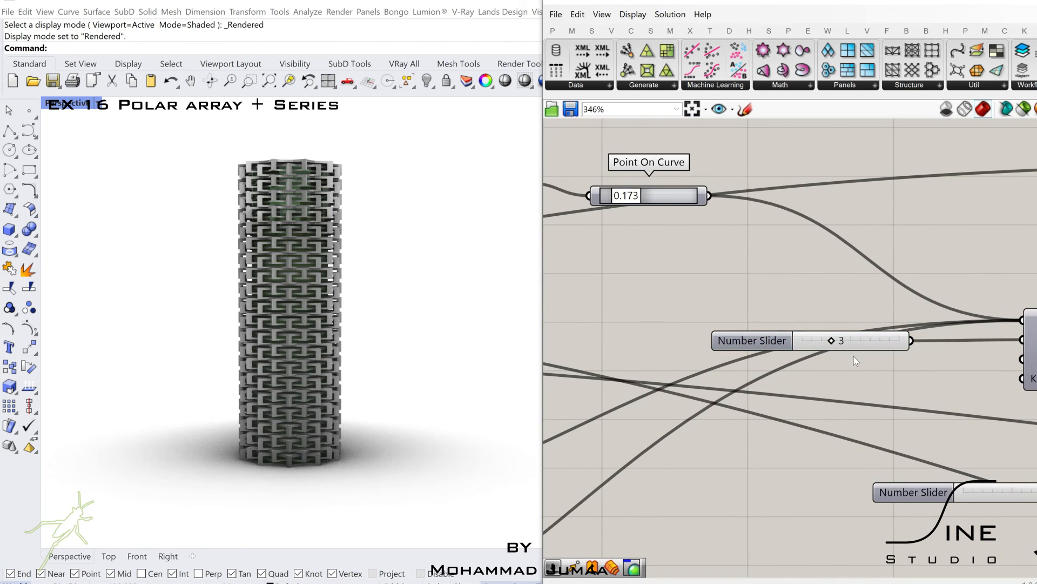
key(Return)
- Set the Point On Curve parameter to 0.250
scroll(674, 255, up, 11)
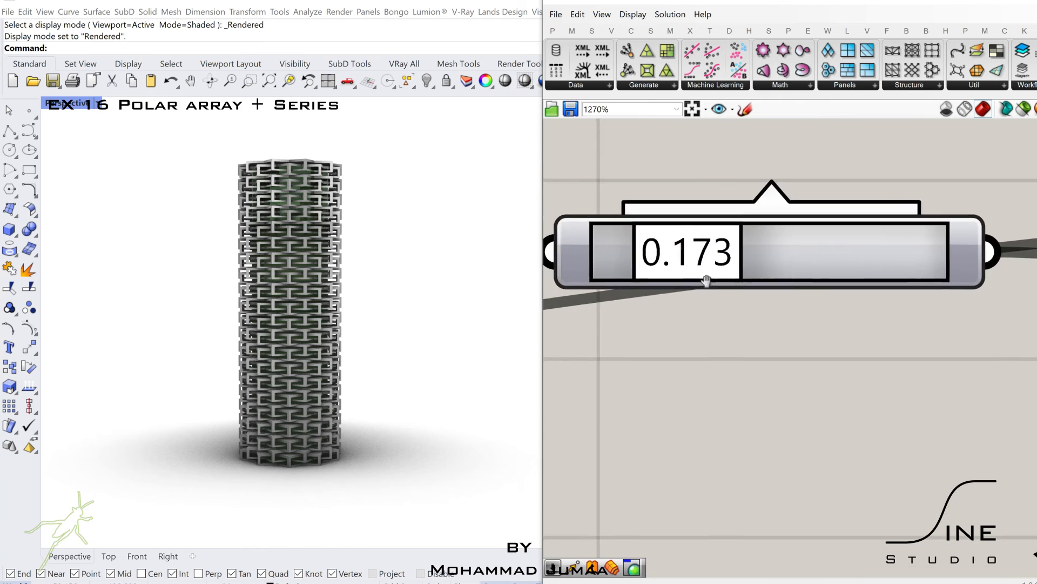
drag(726, 293, 759, 300)
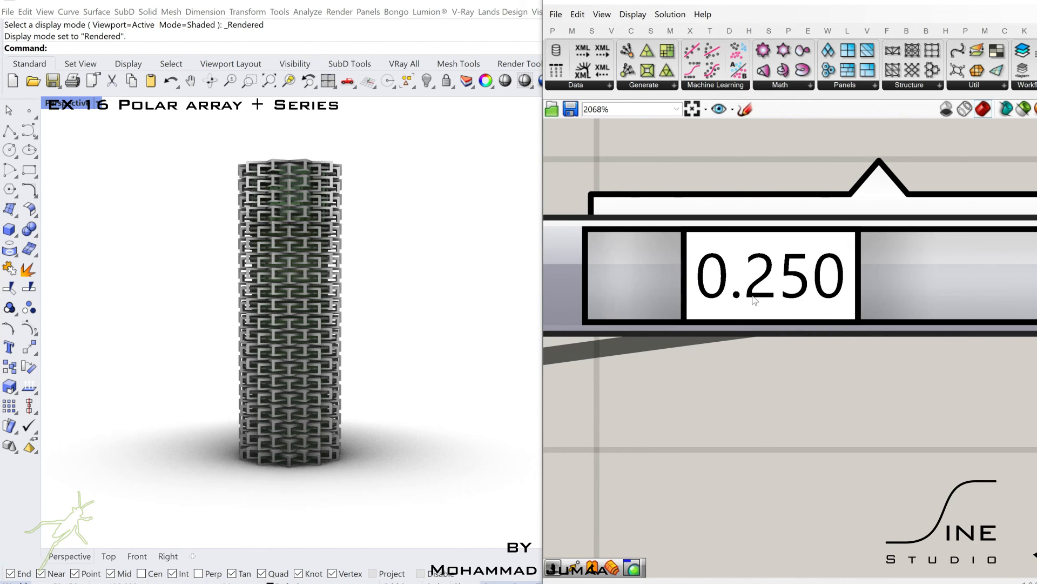
scroll(773, 348, down, 12)
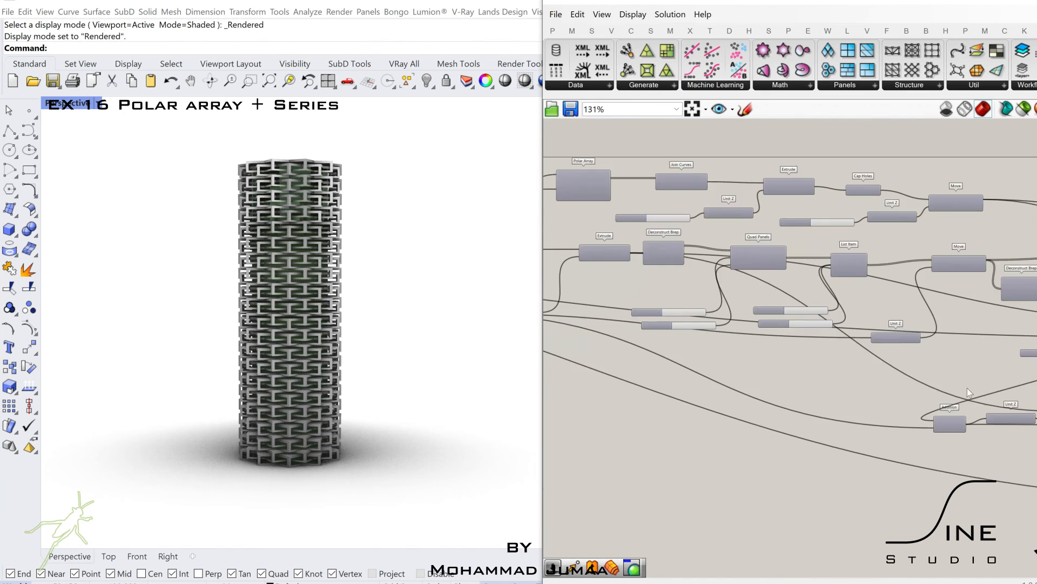
- Try floor counts of 15 and 23 with the last Series' Count slider
right_drag(967, 388, 839, 426)
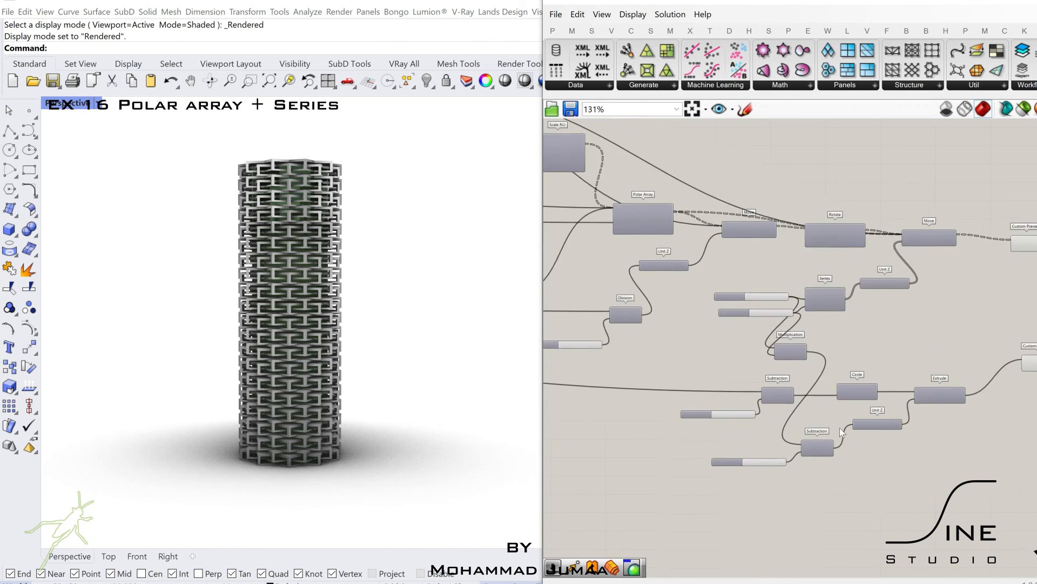
scroll(735, 324, up, 10)
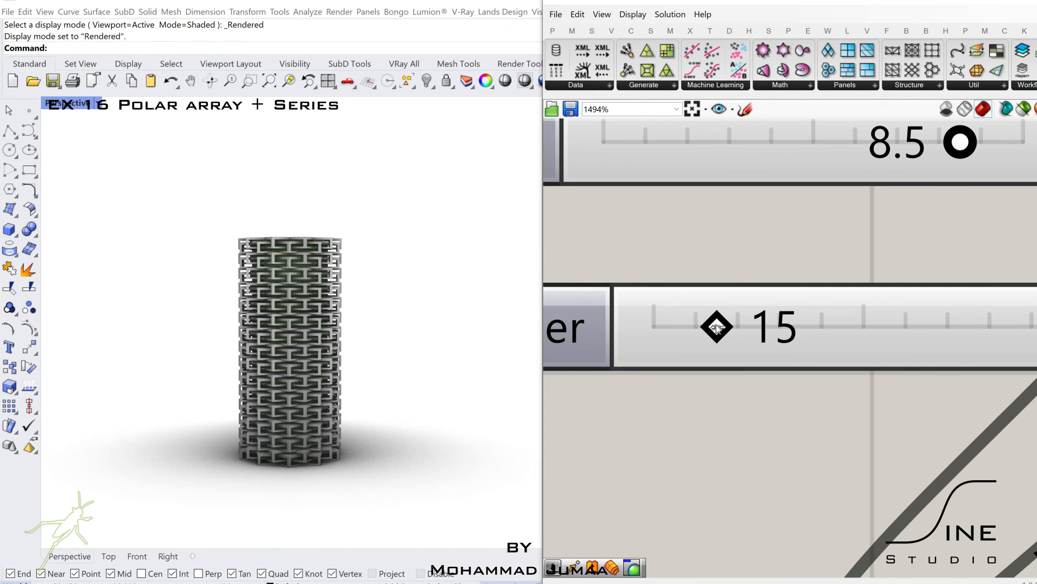
drag(748, 336, 748, 341)
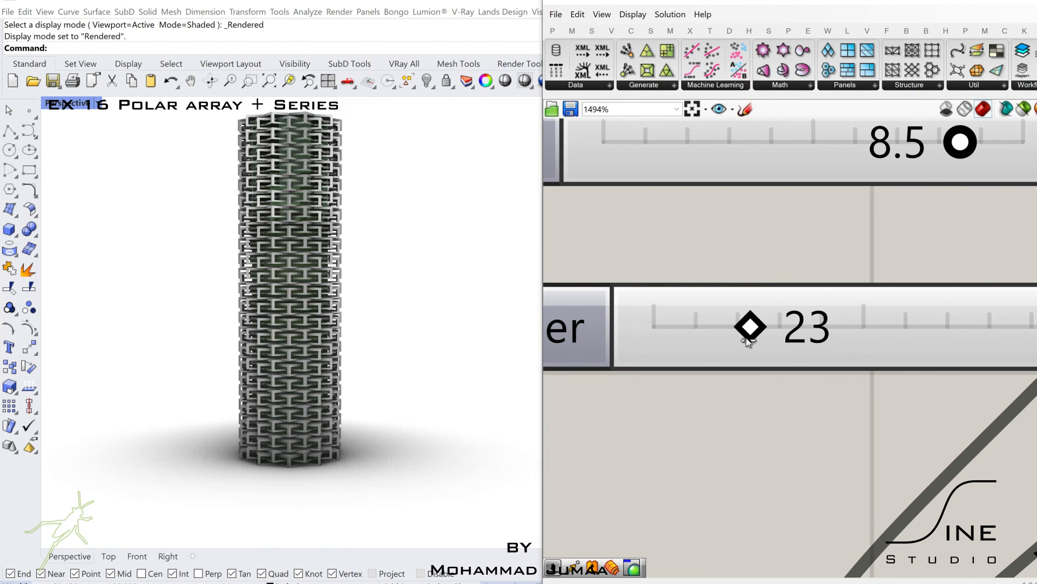
- Inspect the rendered tower's walls, slabs and green core up close in the perspective viewport
scroll(740, 353, down, 5)
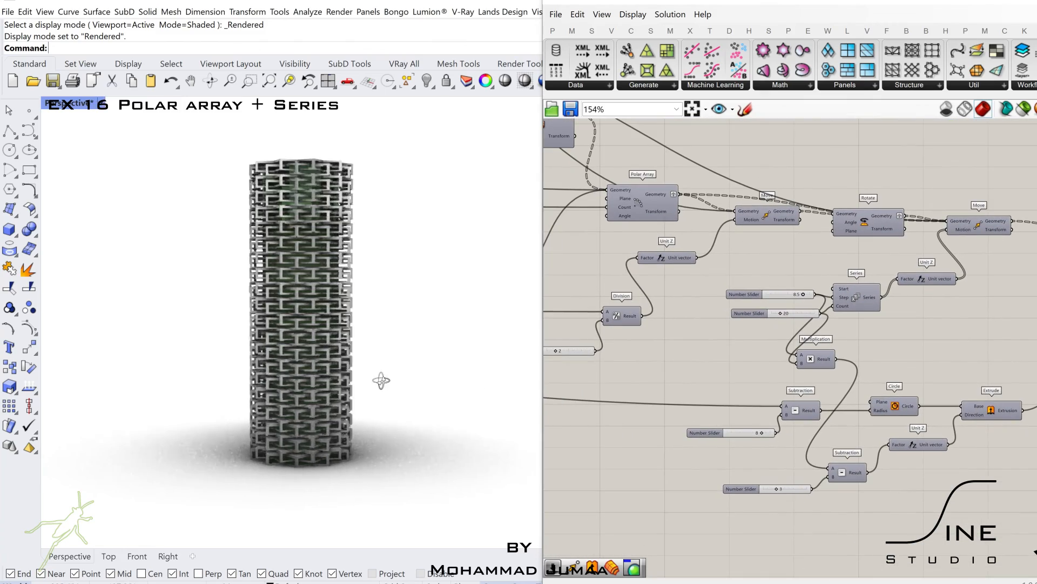
scroll(324, 367, up, 4)
scroll(312, 357, down, 2)
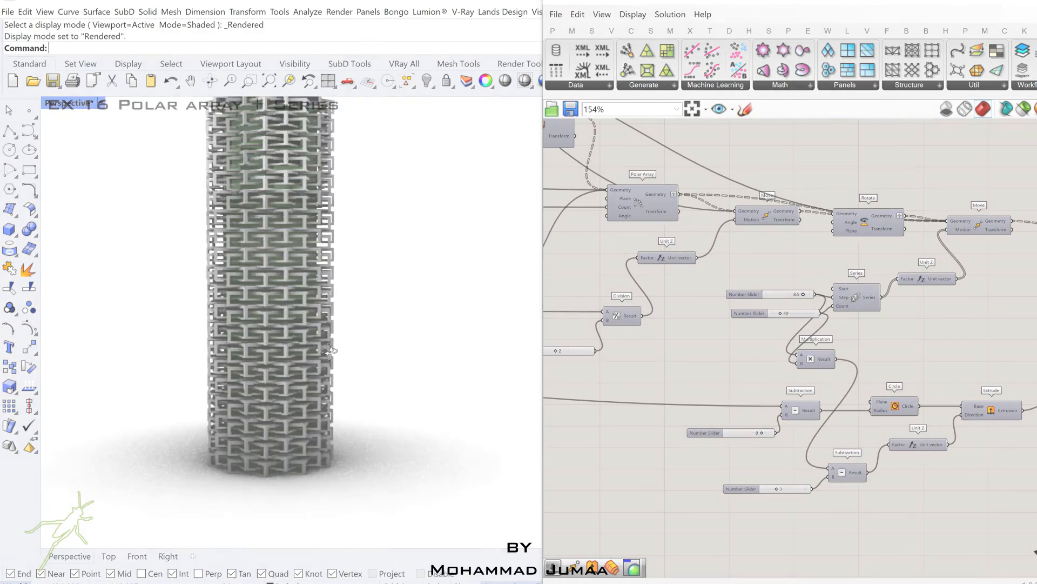